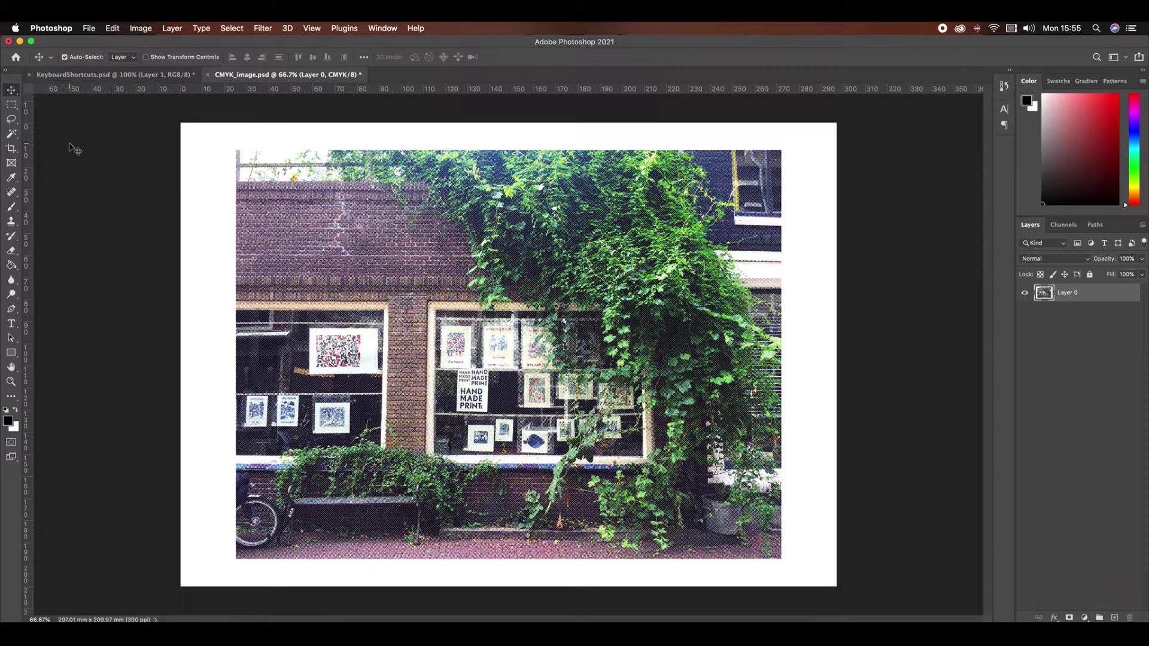
# Look over the keyboard shortcuts document and examine the halftone dot pattern of CMYK_image.psd at close and distant magnifications
pyautogui.click(106, 75)
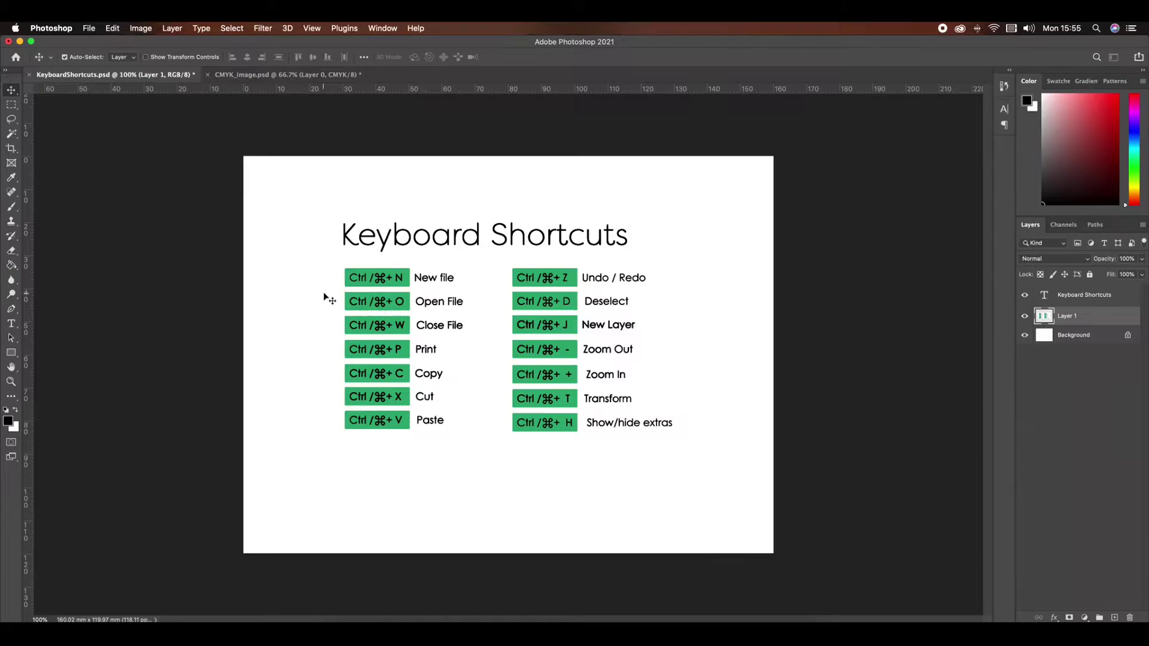
pyautogui.click(303, 76)
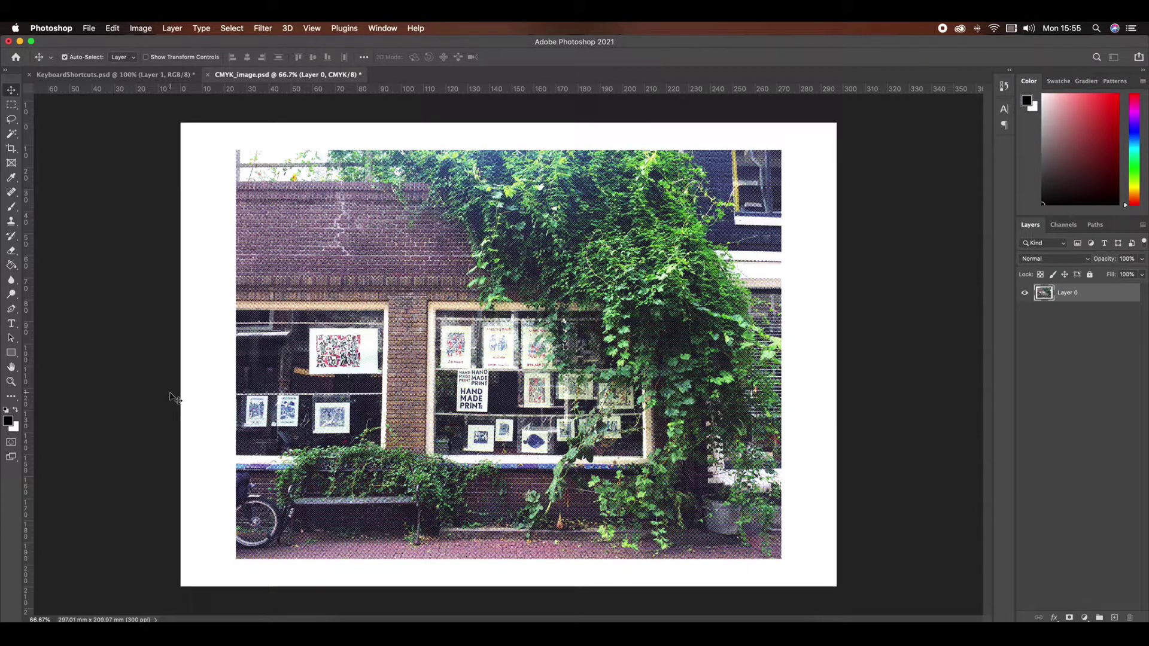
pyautogui.press('super+minus')
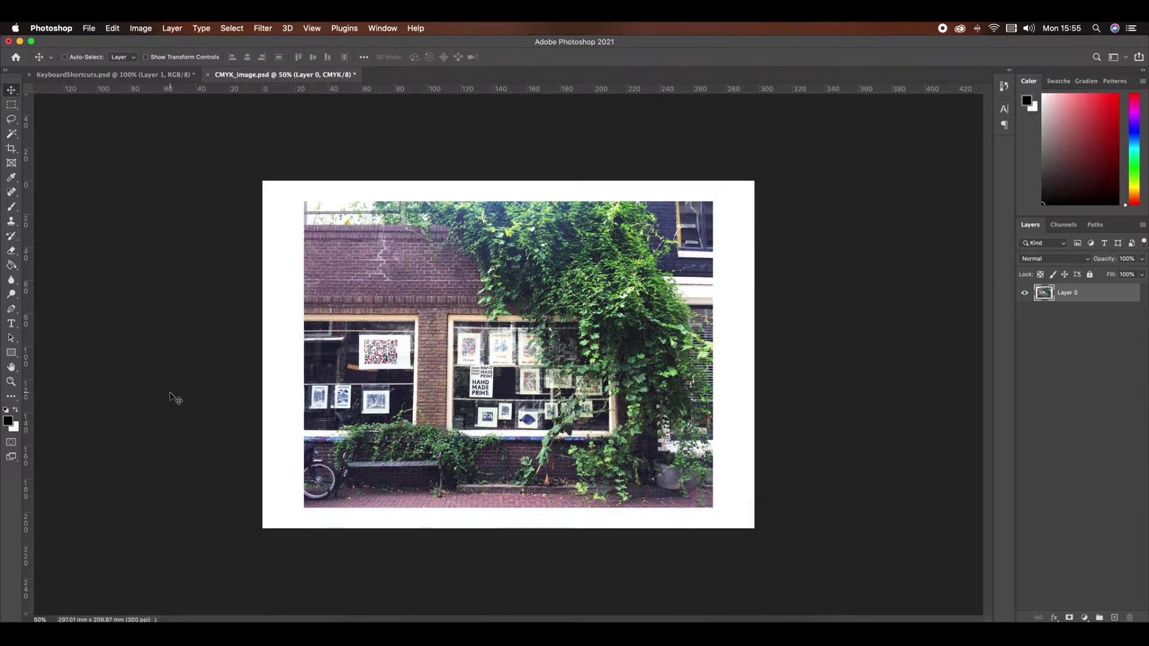
pyautogui.press('super+minus')
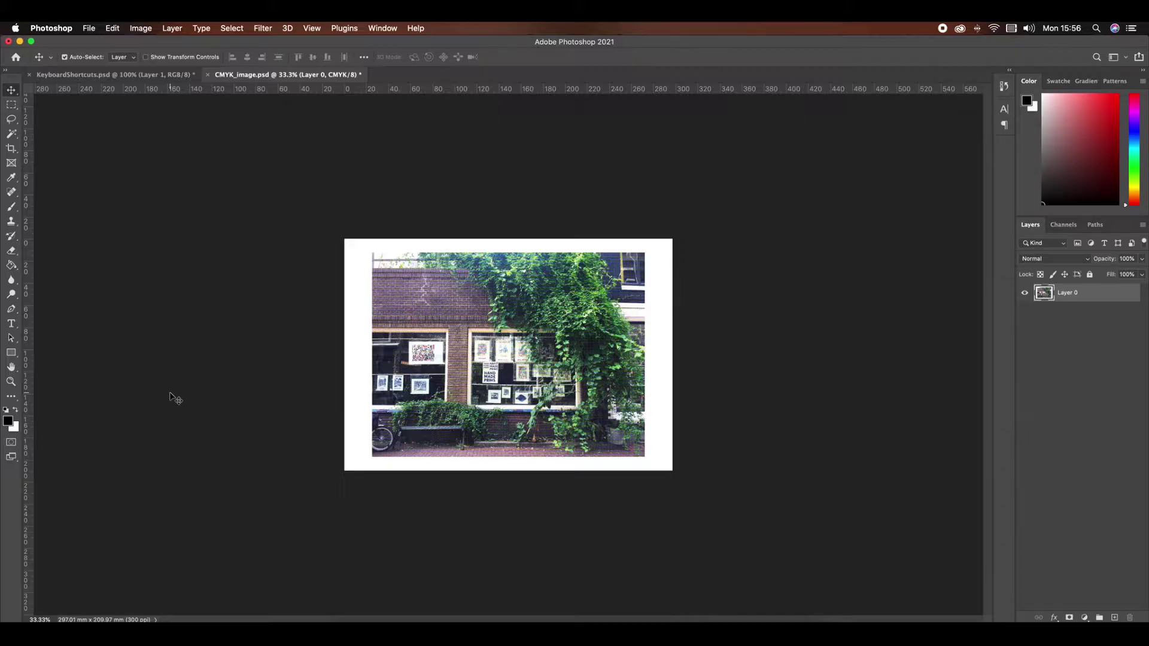
pyautogui.press('super+plus')
pyautogui.press('super+plus')
pyautogui.press('super+plus')
pyautogui.press('super+plus')
pyautogui.press('super+plus')
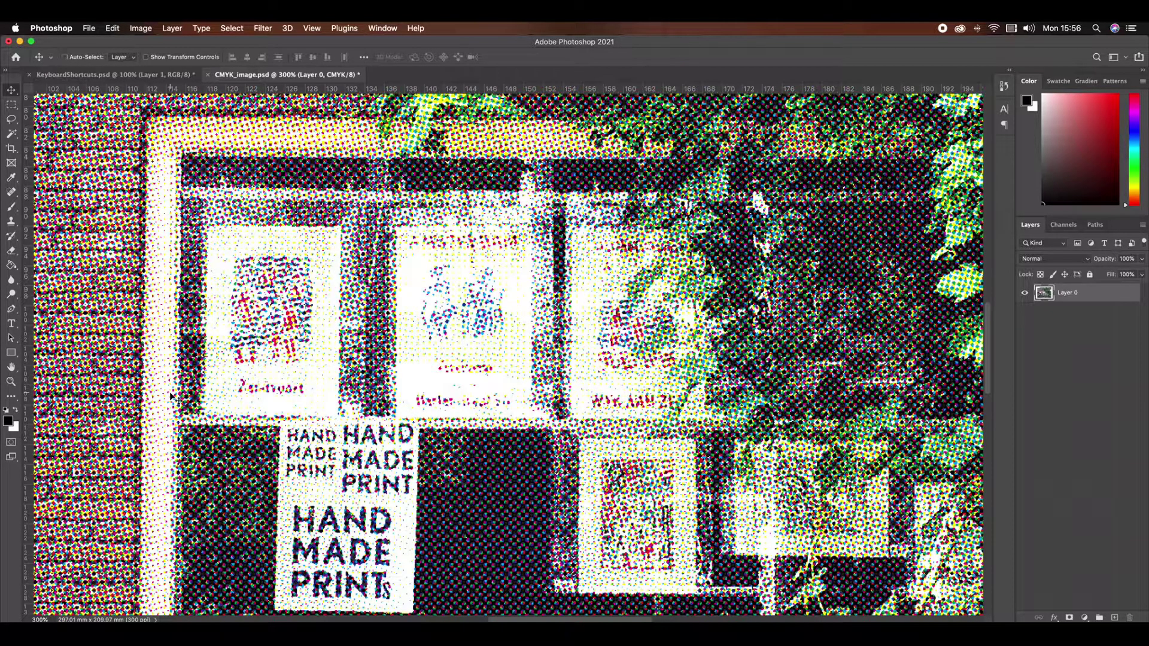
pyautogui.press('super+minus')
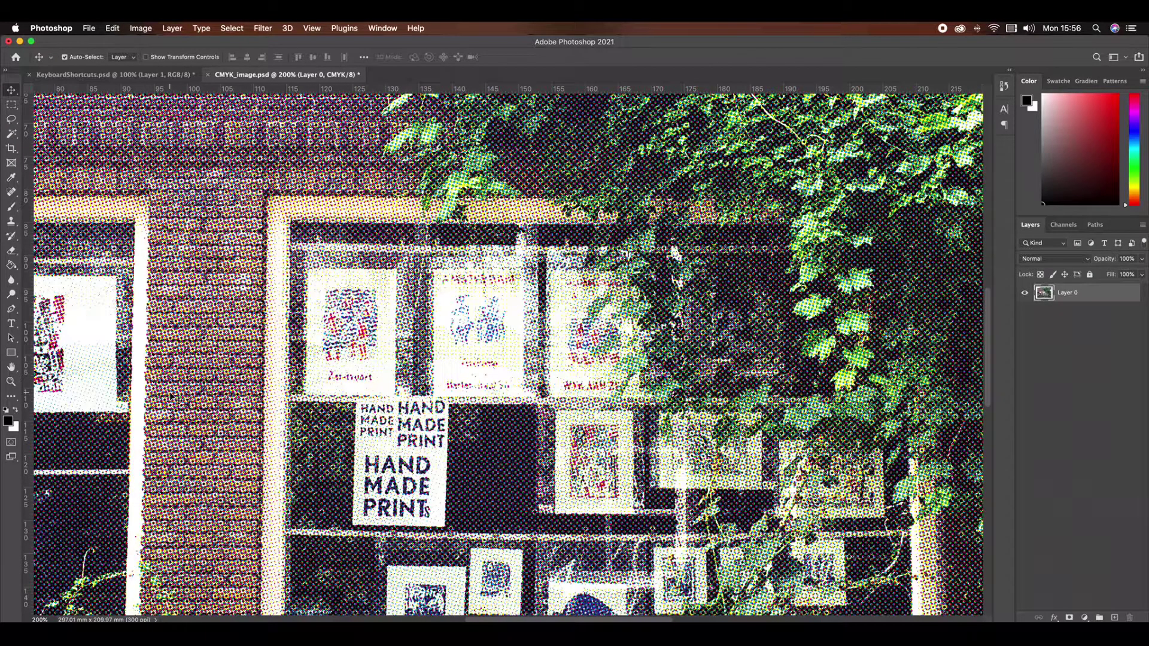
pyautogui.press('super+plus')
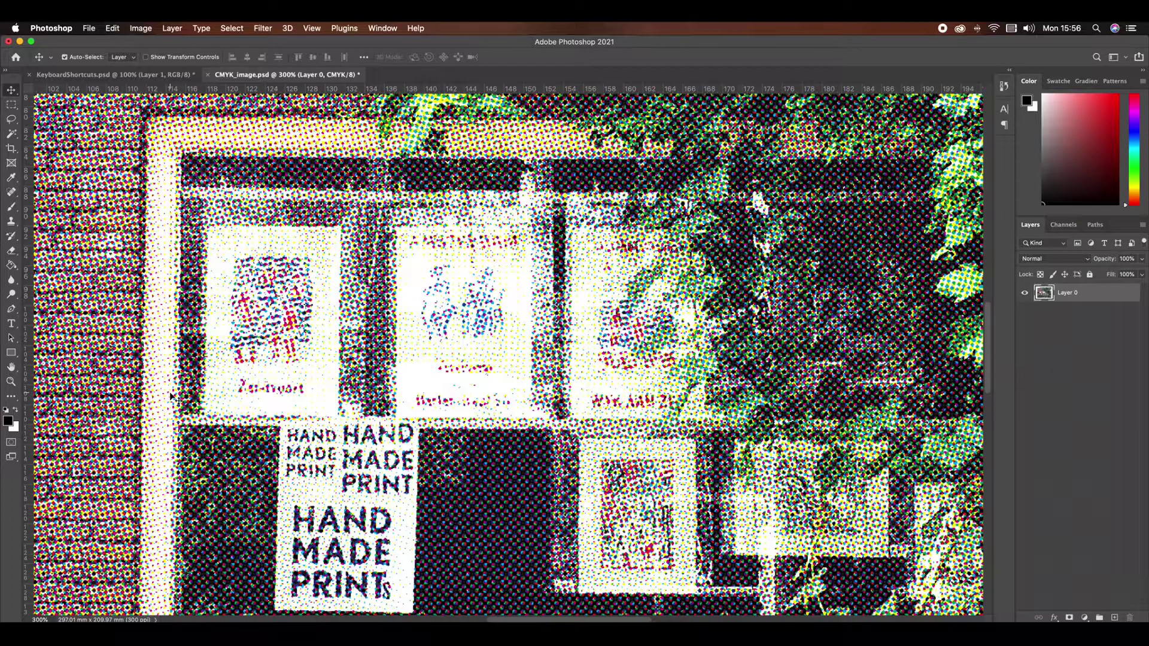
pyautogui.press('super+minus')
pyautogui.press('super+minus')
pyautogui.press('super+minus')
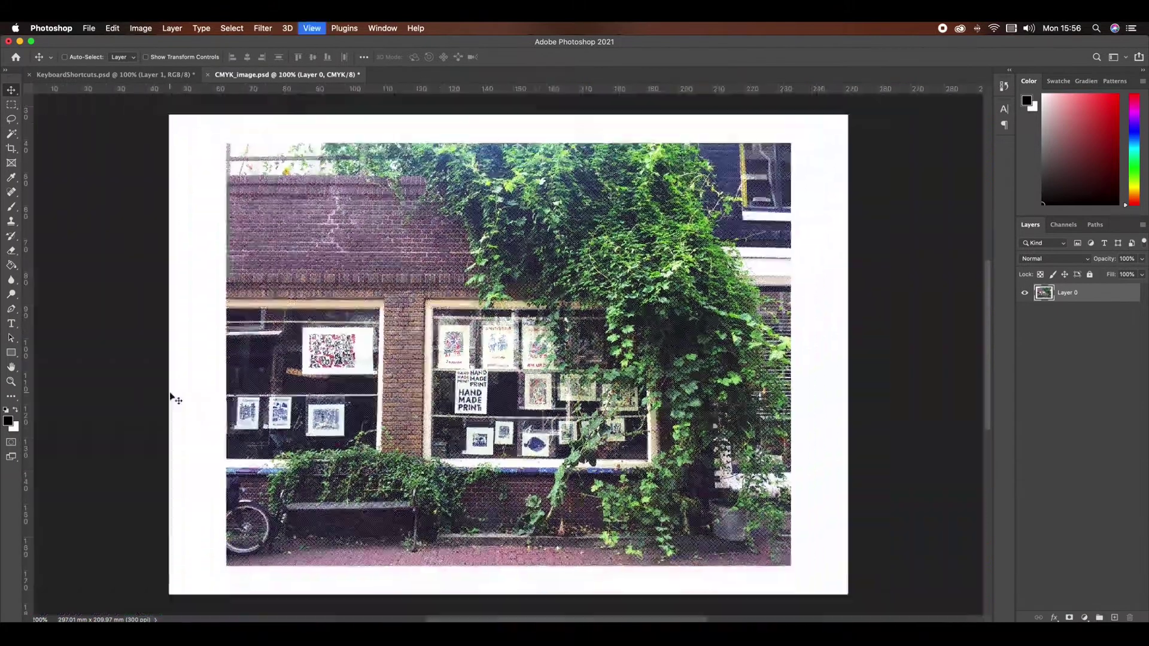
pyautogui.press('super+minus')
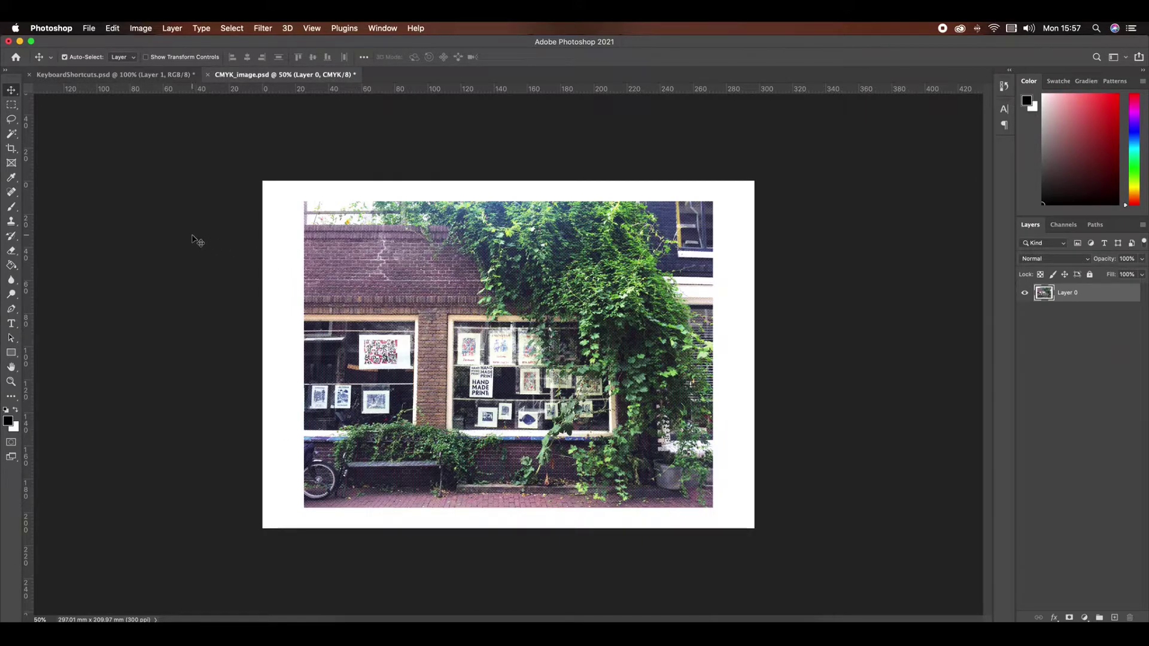
# Start a new document based on the A4 print preset, 210 x 297 mm at 300 ppi
pyautogui.click(89, 32)
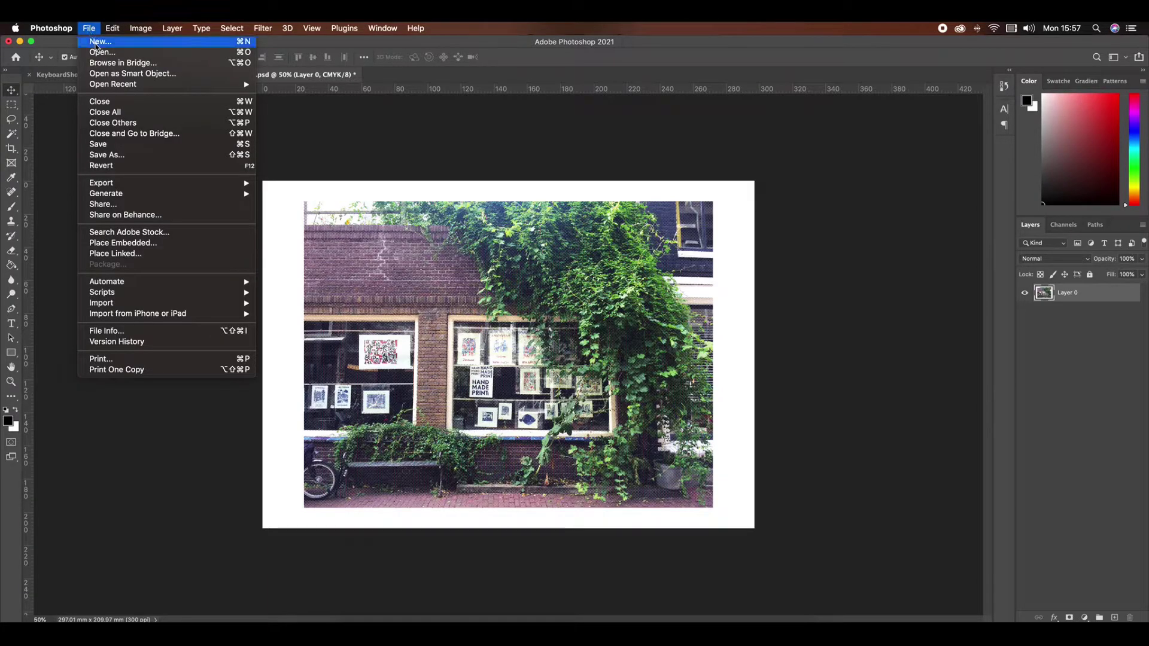
pyautogui.click(96, 44)
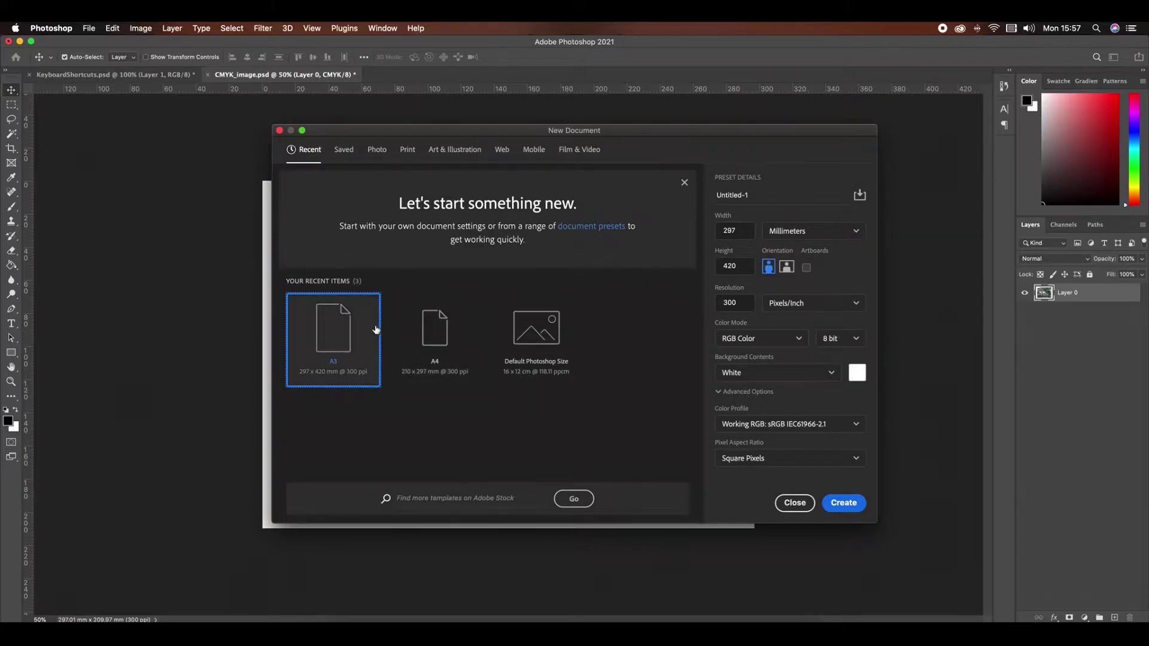
pyautogui.click(412, 157)
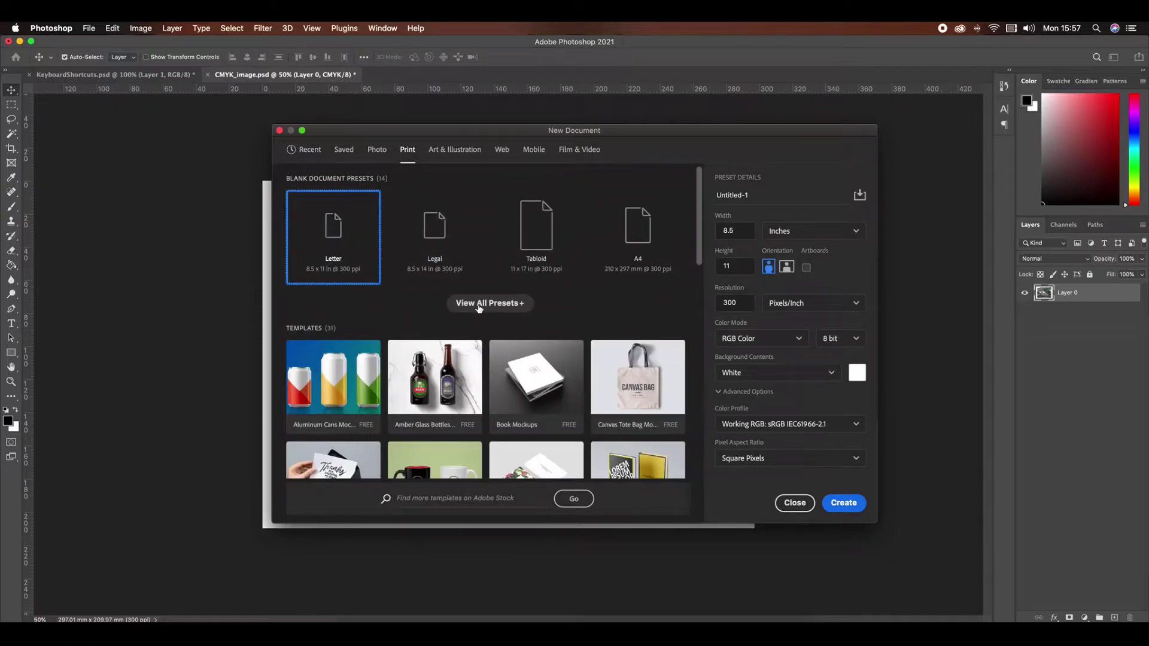
pyautogui.click(478, 307)
pyautogui.scroll(-4, 593, 323)
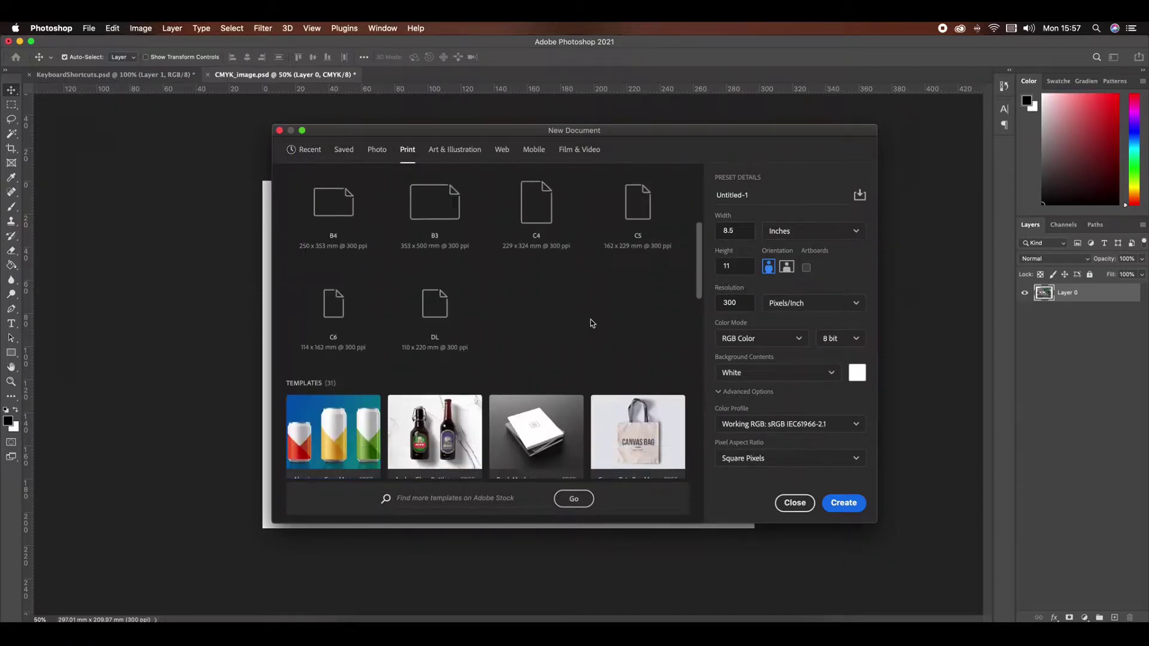
pyautogui.scroll(-3, 592, 324)
pyautogui.scroll(10, 592, 323)
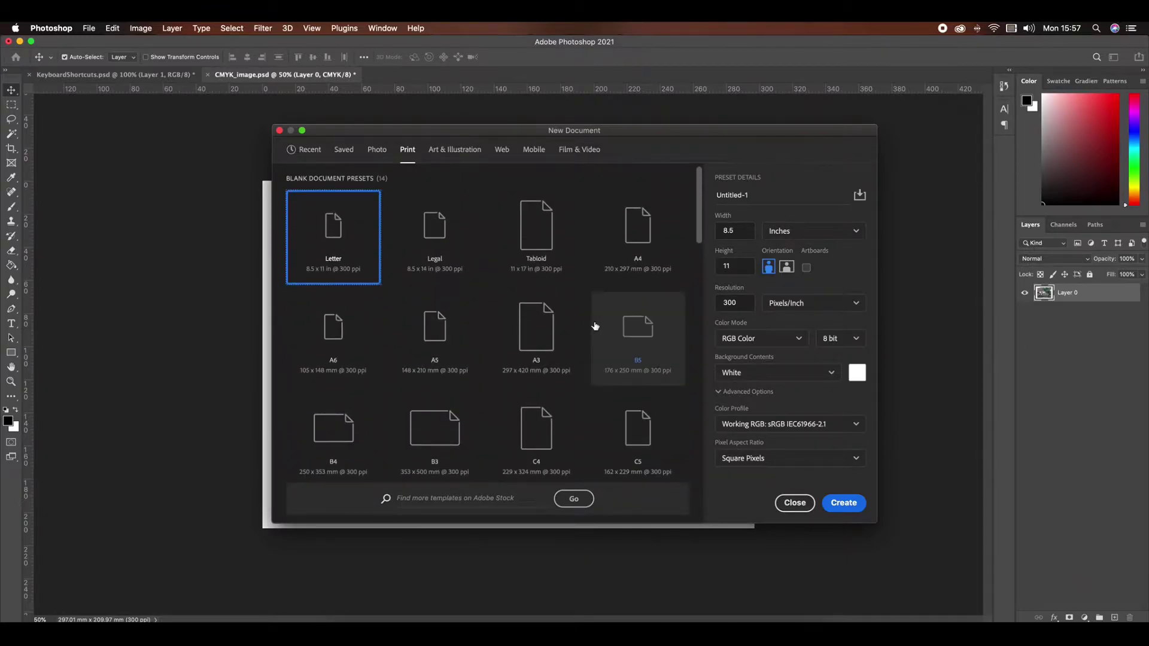
pyautogui.click(627, 244)
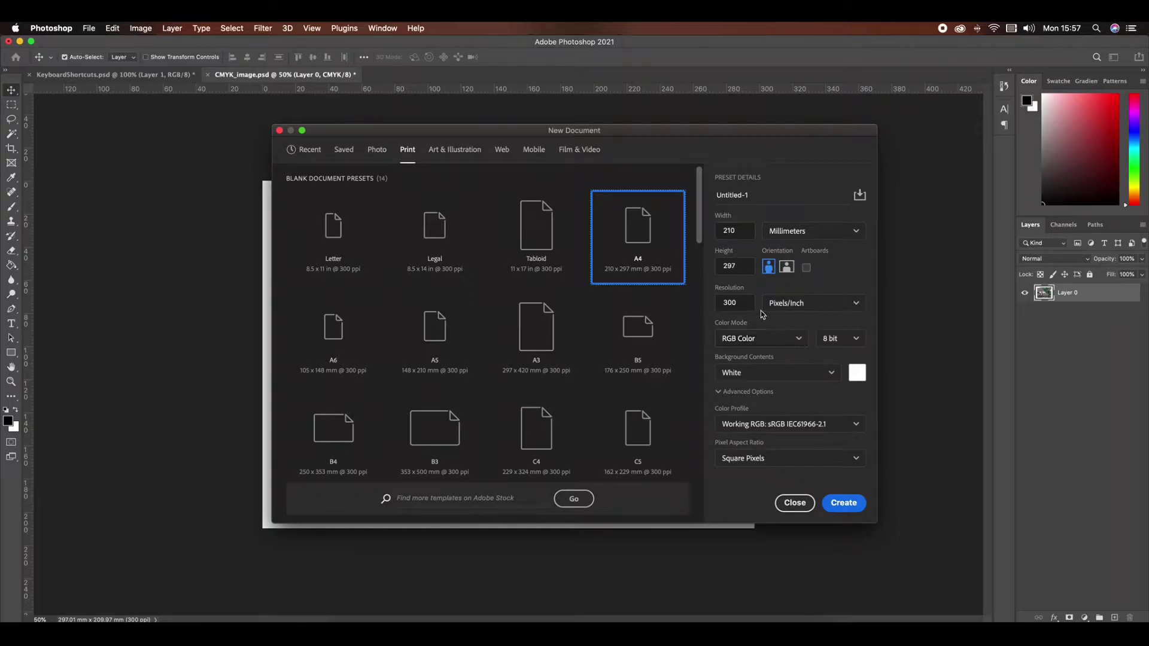
# Set the new document to landscape, keep the resolution at 300 pixels/inch in RGB Color, and create it
pyautogui.click(787, 269)
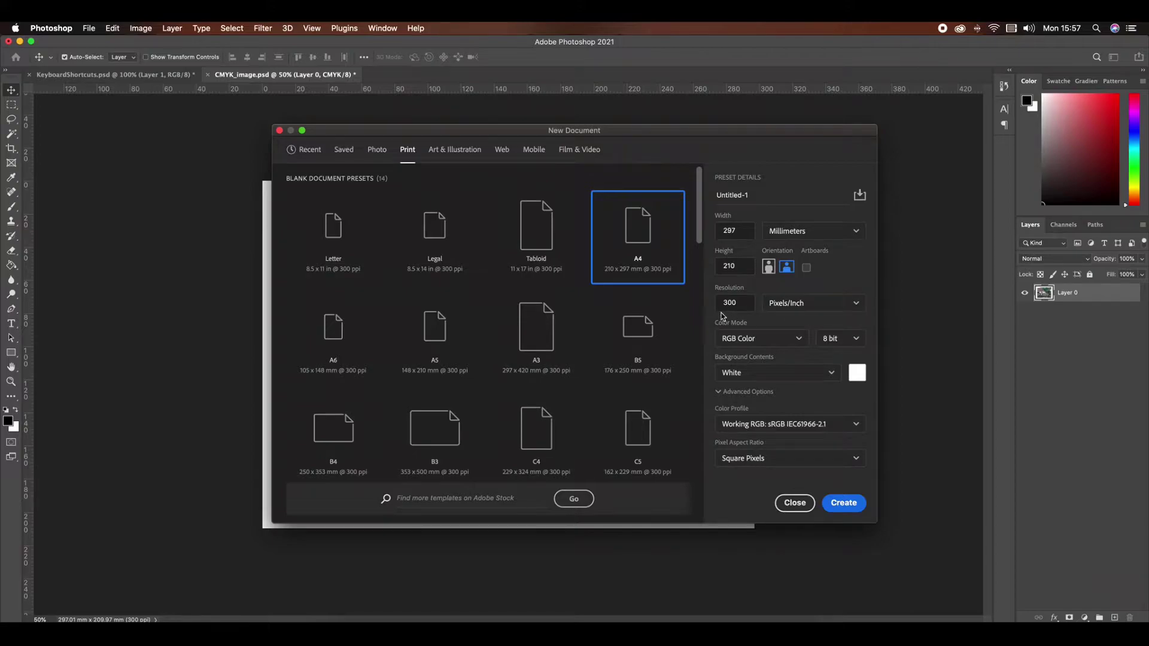
pyautogui.click(785, 303)
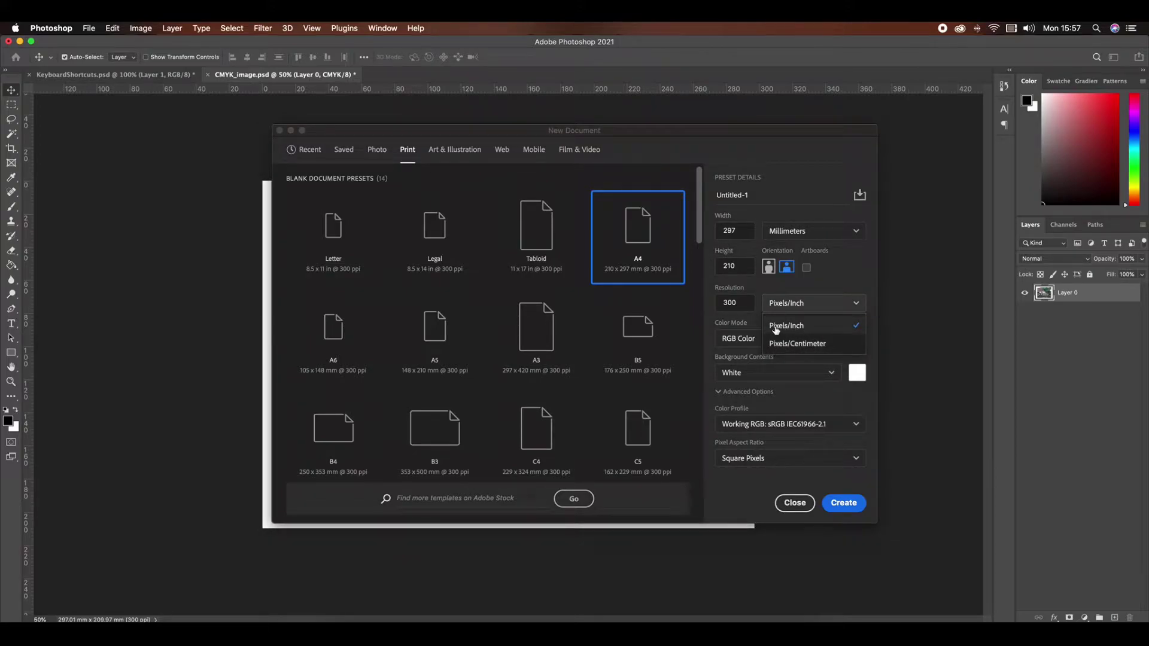
pyautogui.click(820, 307)
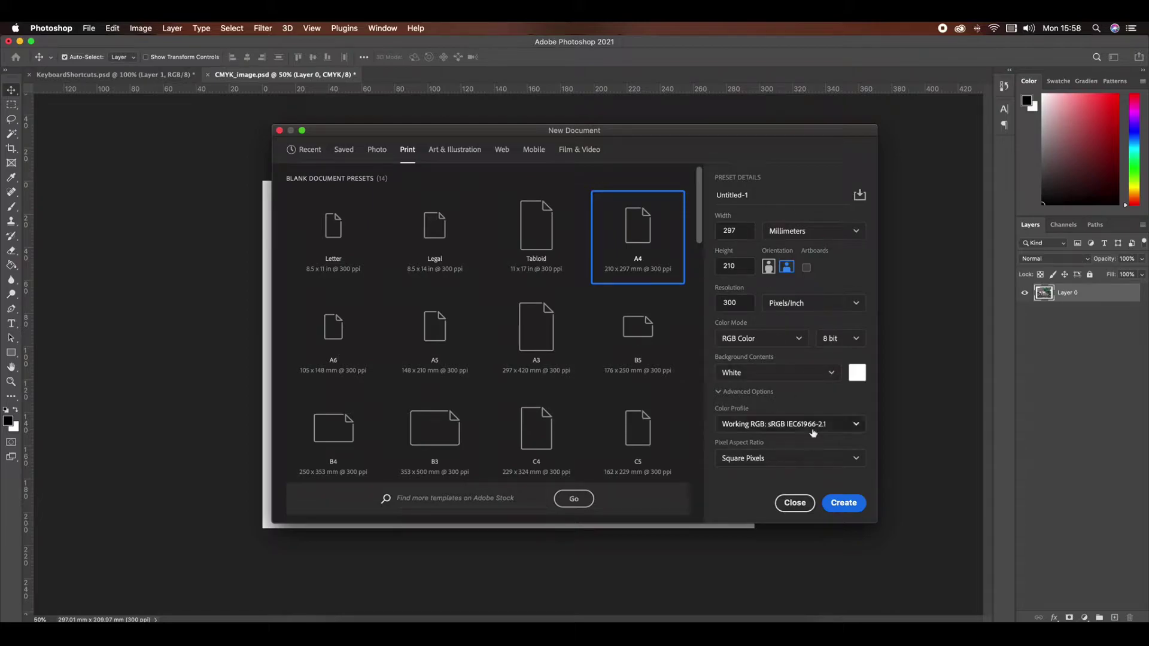
pyautogui.click(844, 507)
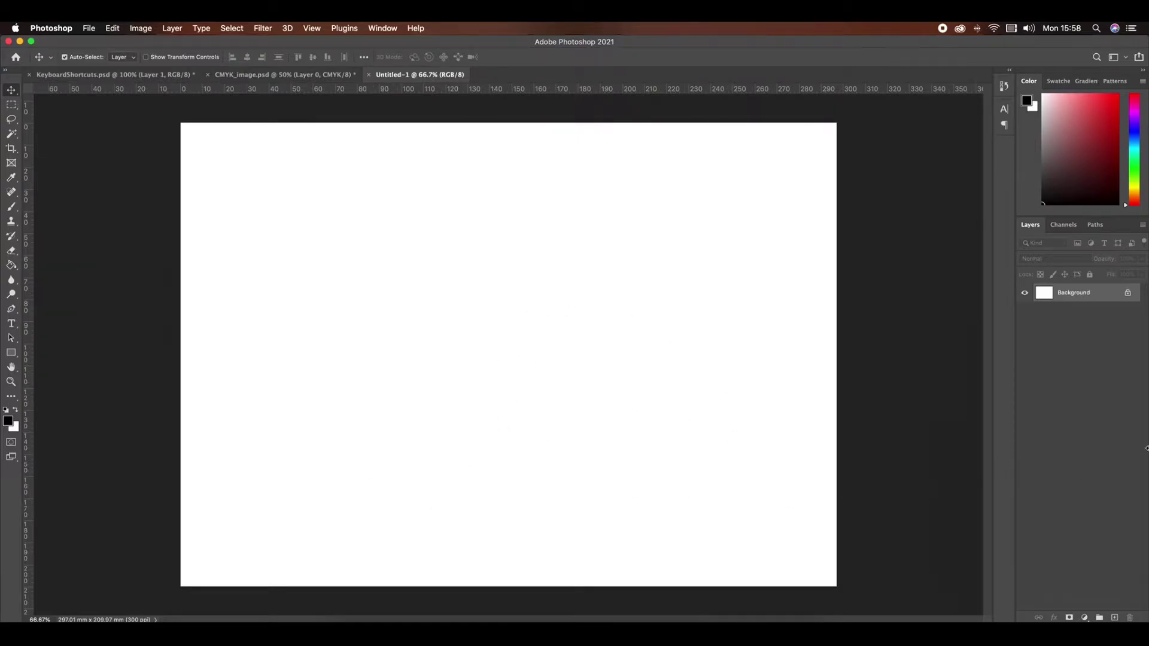
# Place File_014.jpg from the desktop into the blank A4 document at 100% scale, filling the canvas
pyautogui.moveTo(1146, 444); pyautogui.dragTo(936, 442)
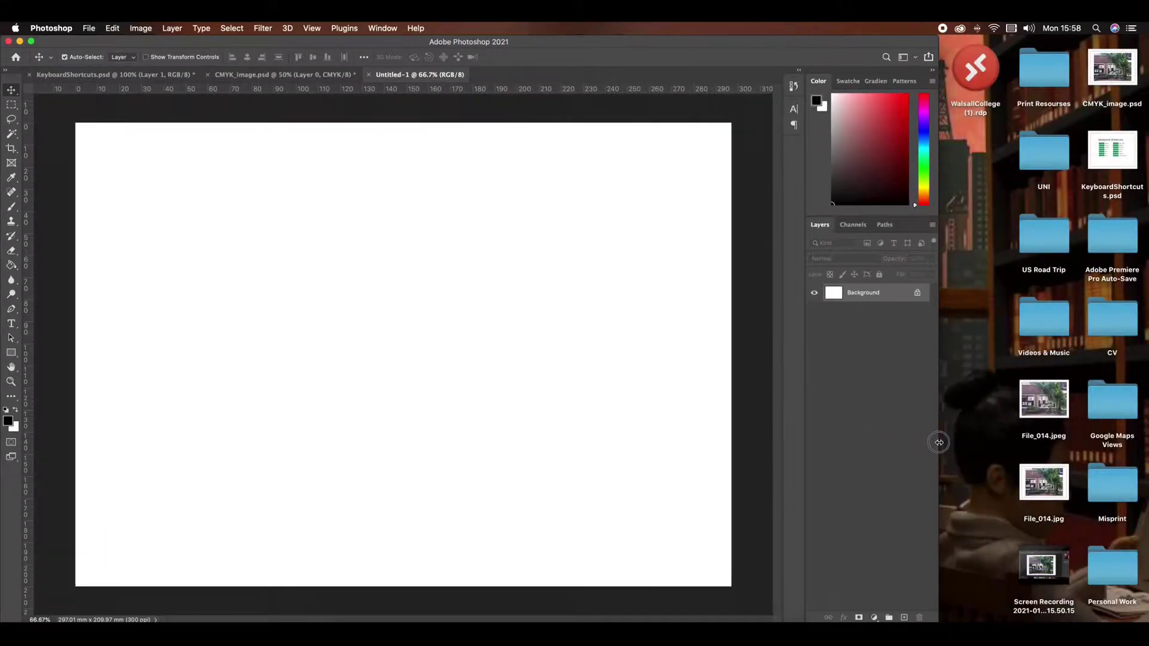
pyautogui.click(1045, 484)
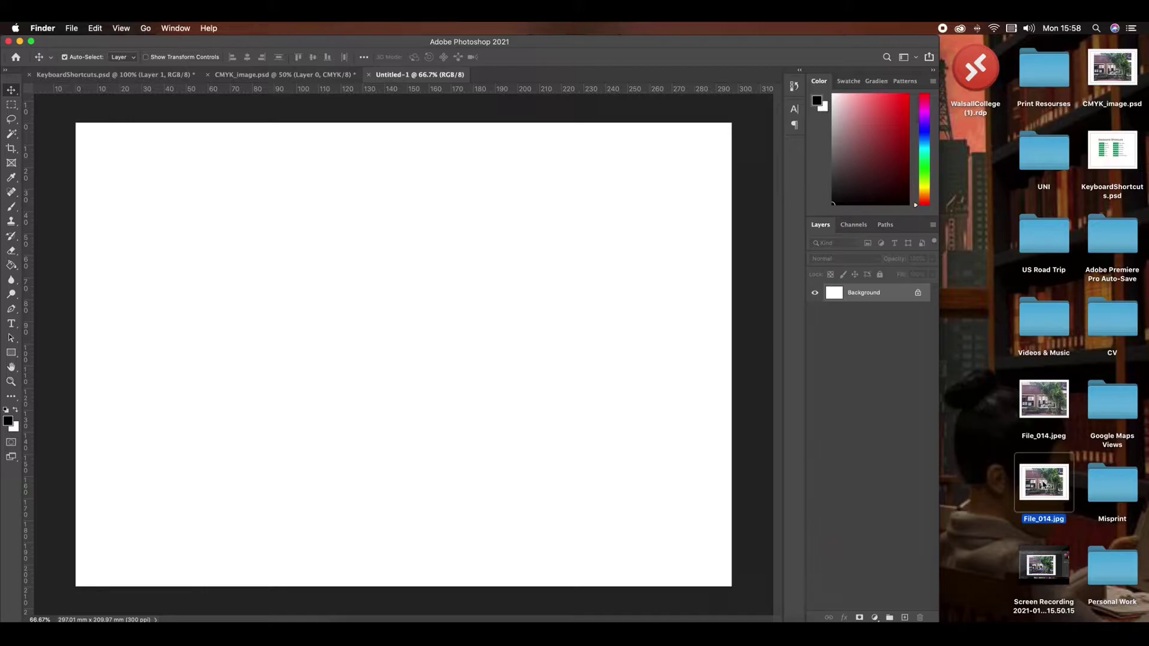
pyautogui.moveTo(1046, 486)
pyautogui.mouseDown()
pyautogui.moveTo(688, 419)
pyautogui.moveTo(419, 387)
pyautogui.moveTo(1066, 489)
pyautogui.moveTo(413, 357)
pyautogui.moveTo(434, 367)
pyautogui.mouseUp()
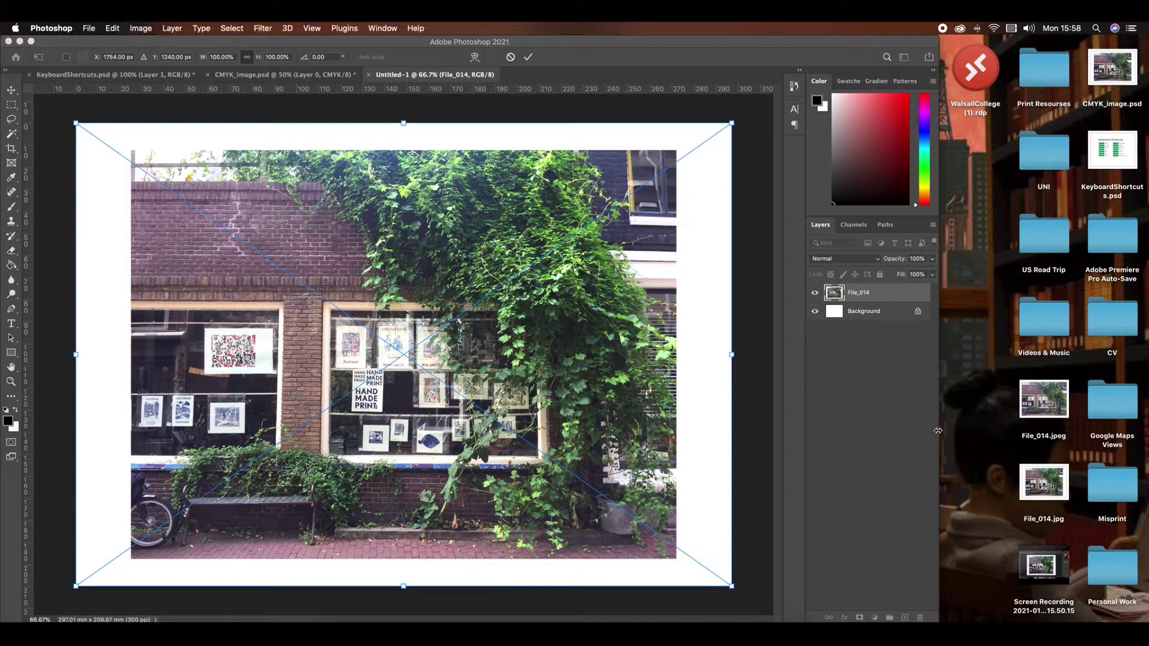
pyautogui.moveTo(940, 430); pyautogui.dragTo(1148, 437)
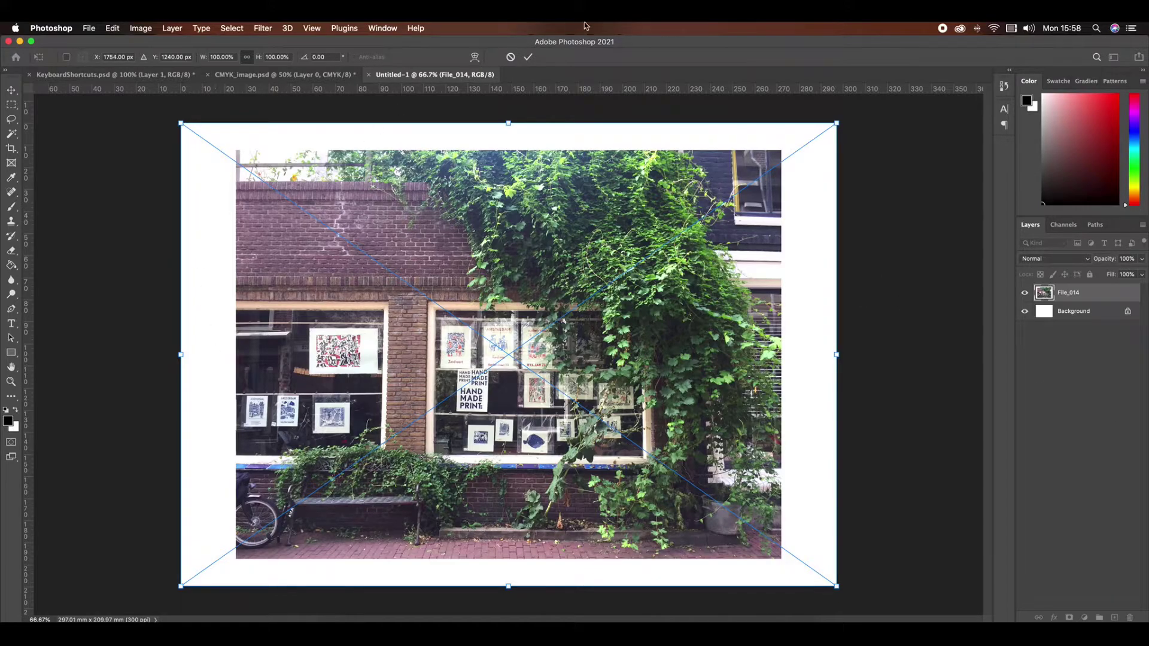
pyautogui.click(528, 56)
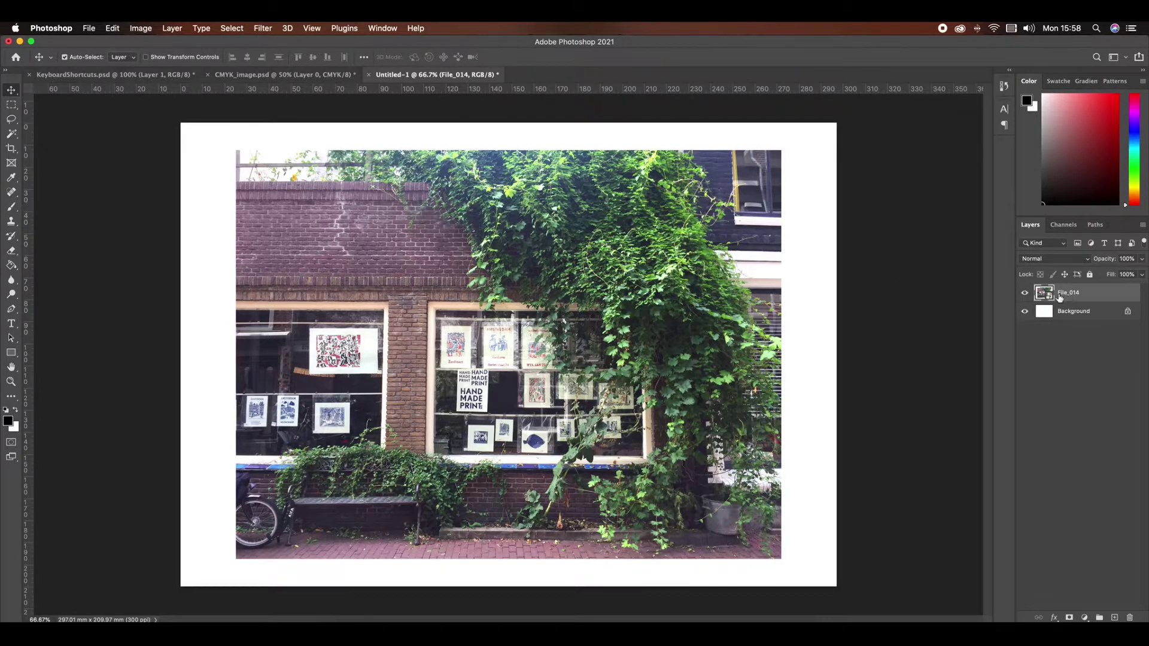
# Rasterize the placed File_014 layer
pyautogui.click(1127, 58)
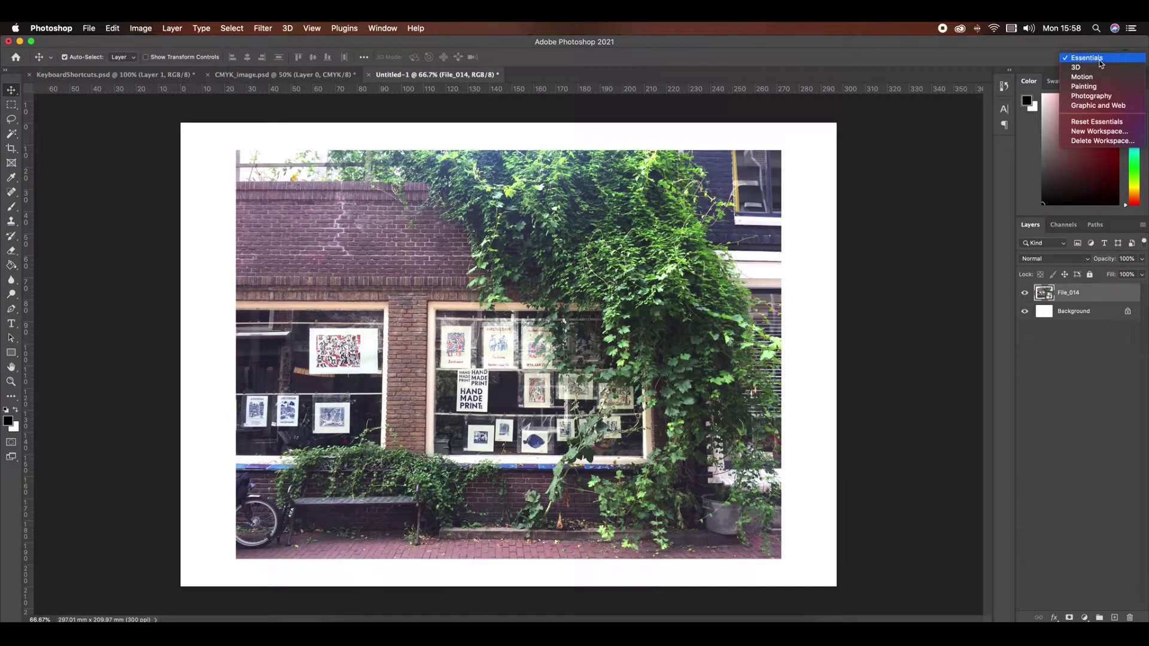
pyautogui.click(1031, 353)
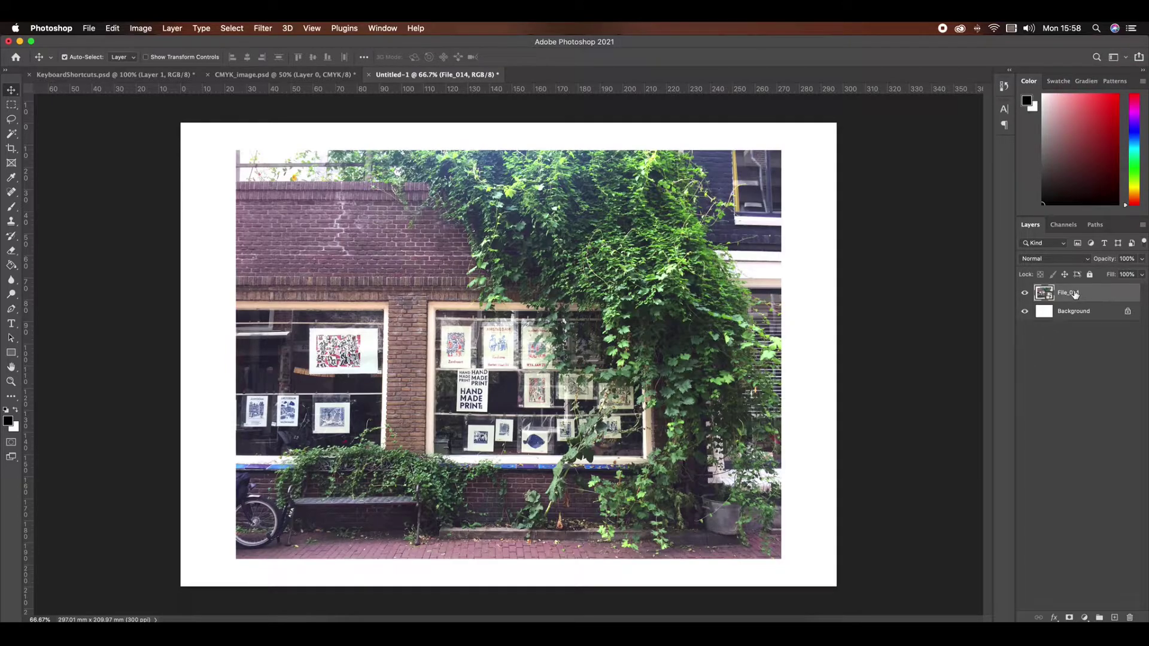
pyautogui.rightClick(1075, 294)
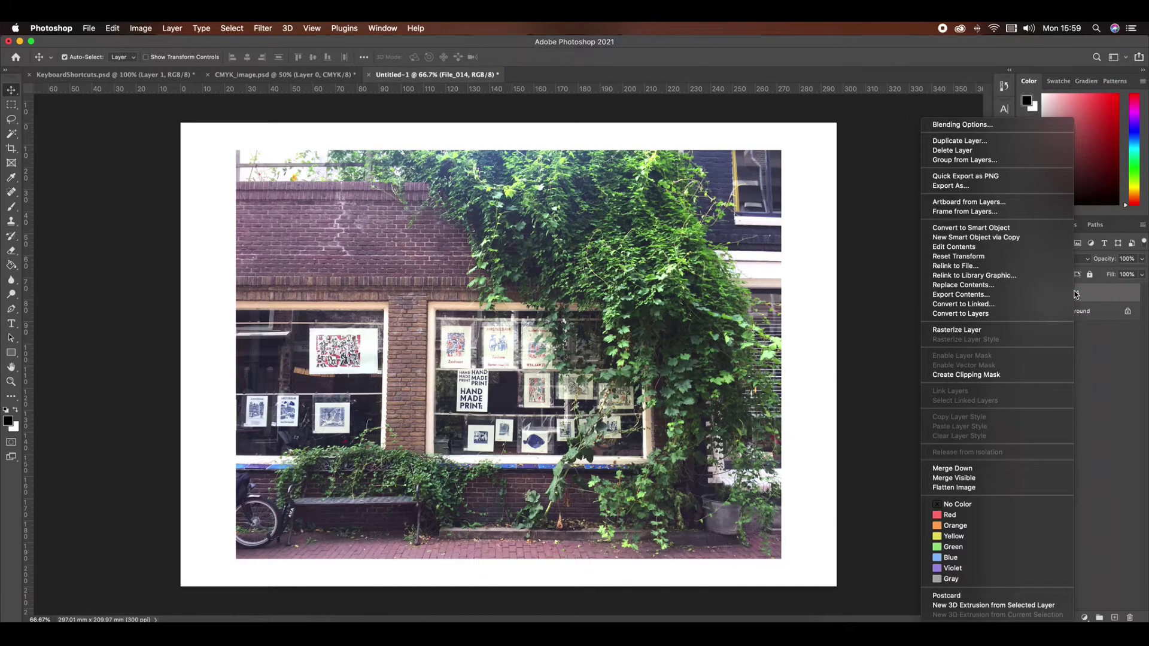
pyautogui.click(959, 330)
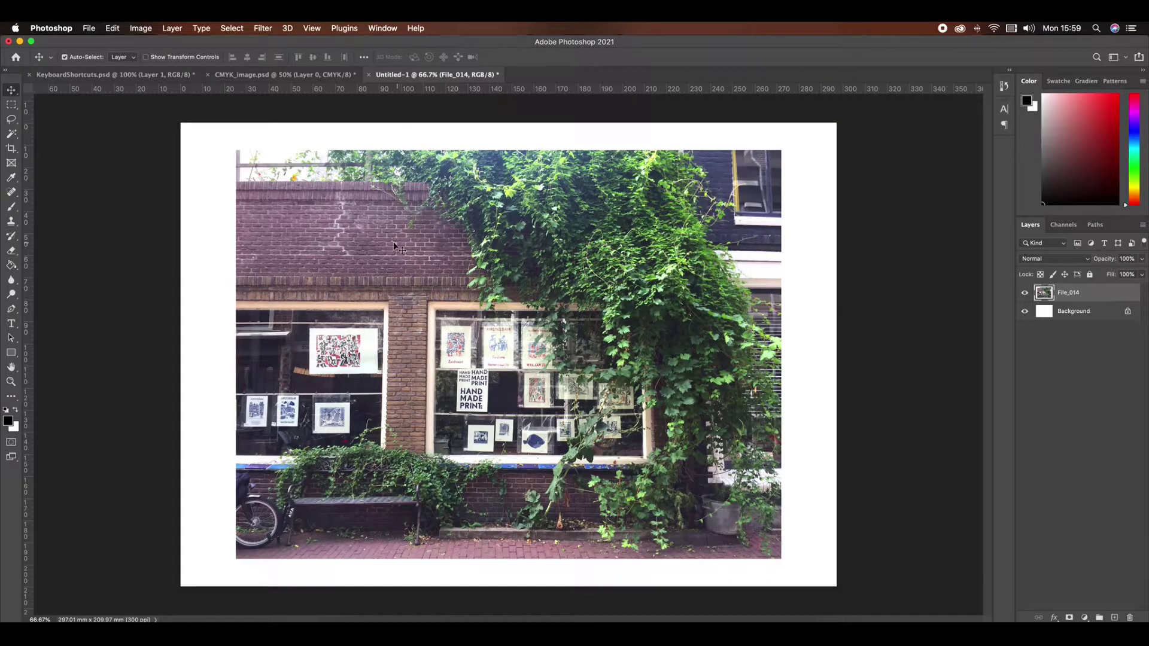
# Convert the image to Grayscale mode, flattening the layers and discarding the color information
pyautogui.click(141, 30)
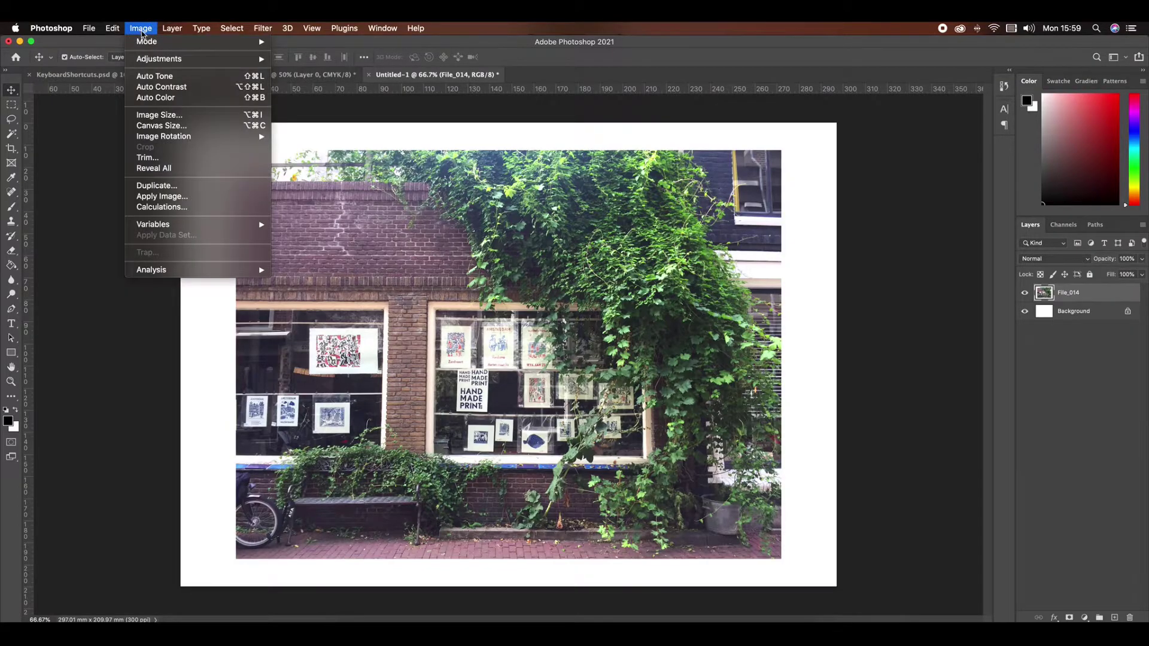
pyautogui.moveTo(190, 43)
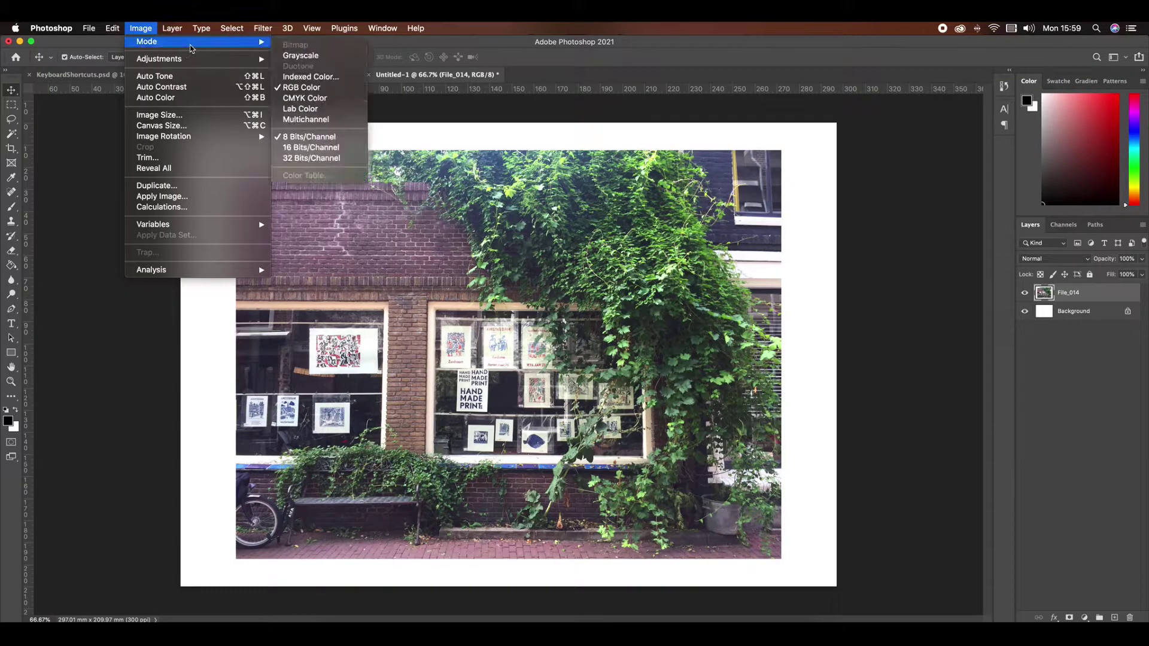
pyautogui.click(301, 56)
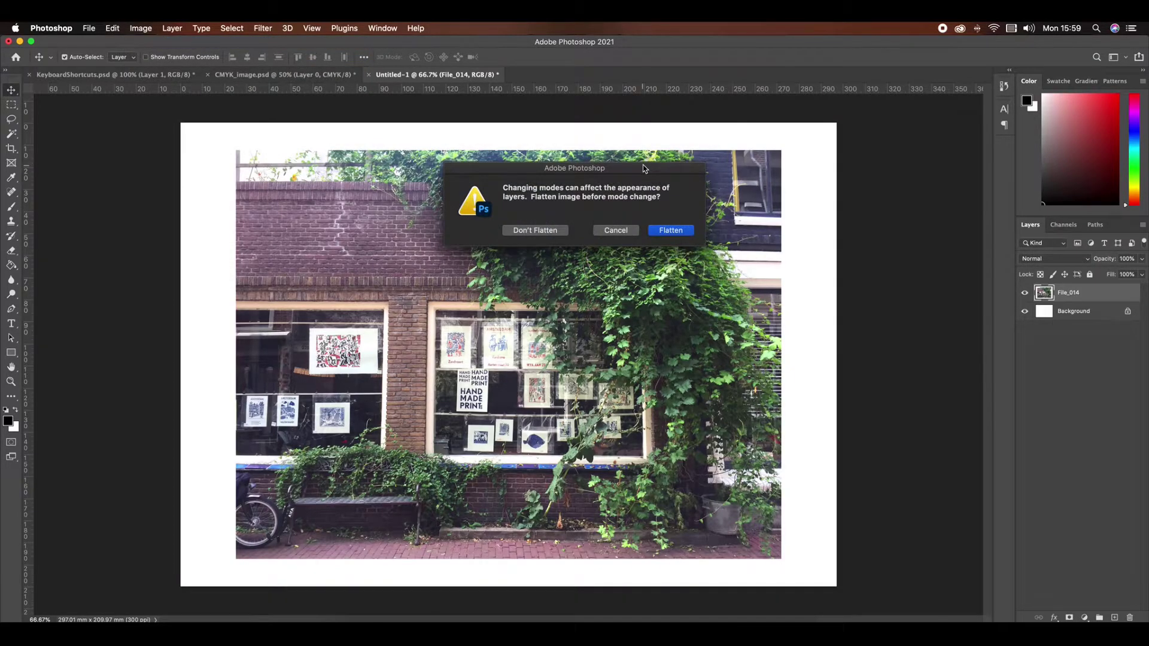
pyautogui.click(669, 231)
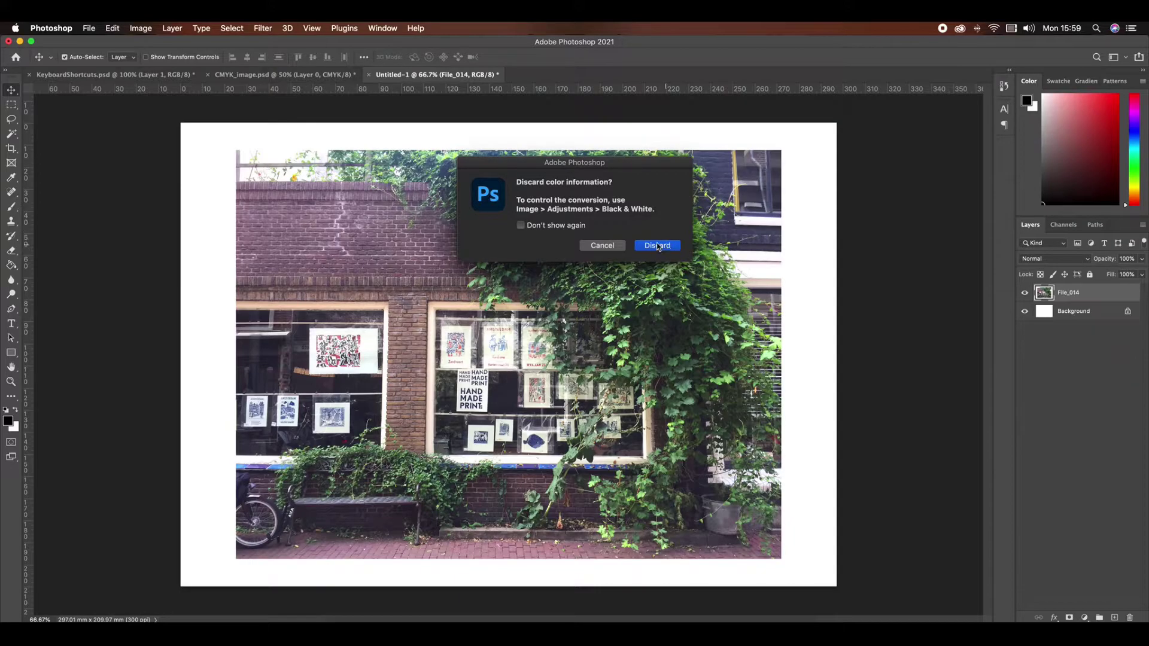
pyautogui.click(659, 246)
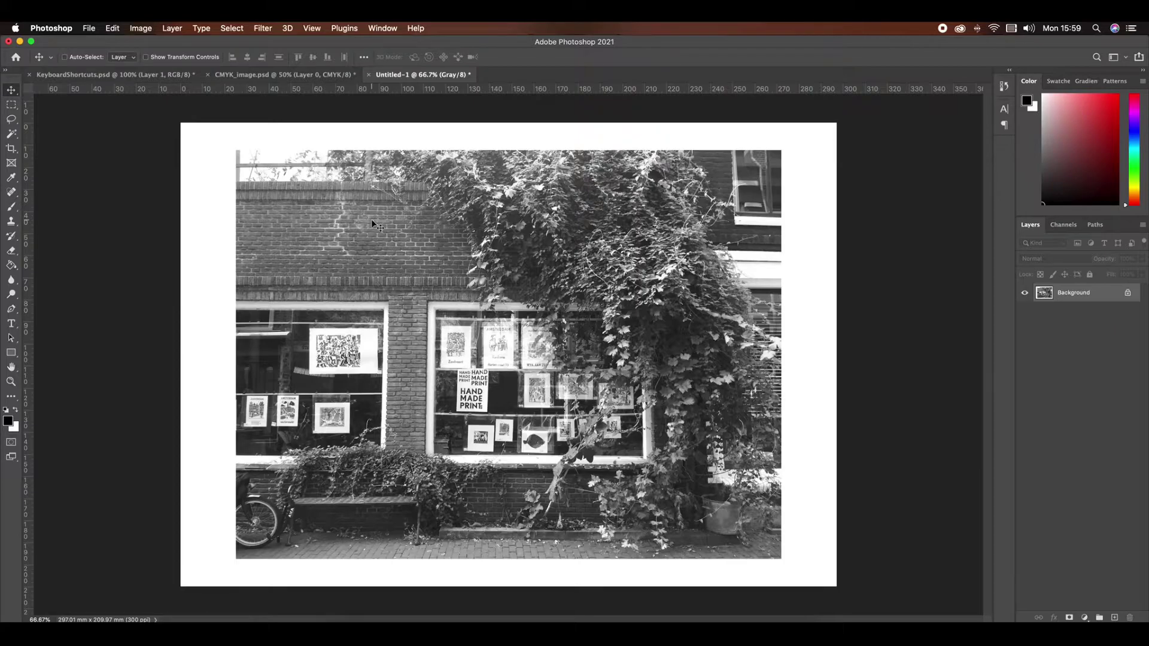
# Examine the detail of the grayscale photo around the shop window posters, and return to the whole page
pyautogui.press('super+equal')
pyautogui.press('super+equal')
pyautogui.press('super+equal')
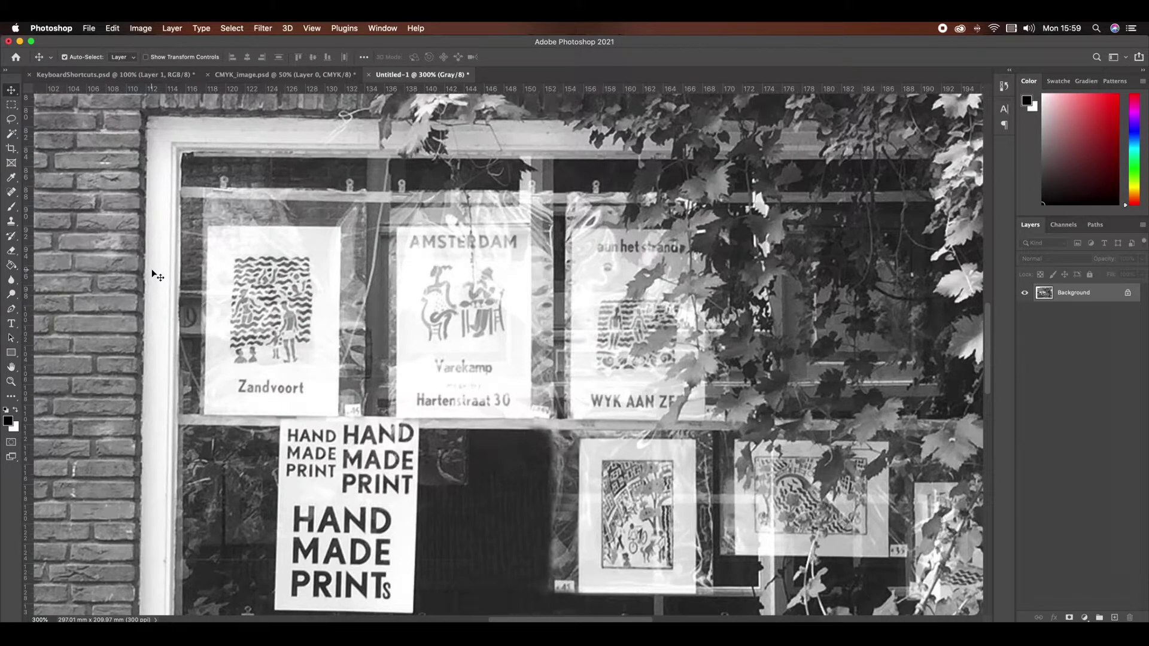
pyautogui.press('super+minus')
pyautogui.press('super+minus')
pyautogui.press('super+minus')
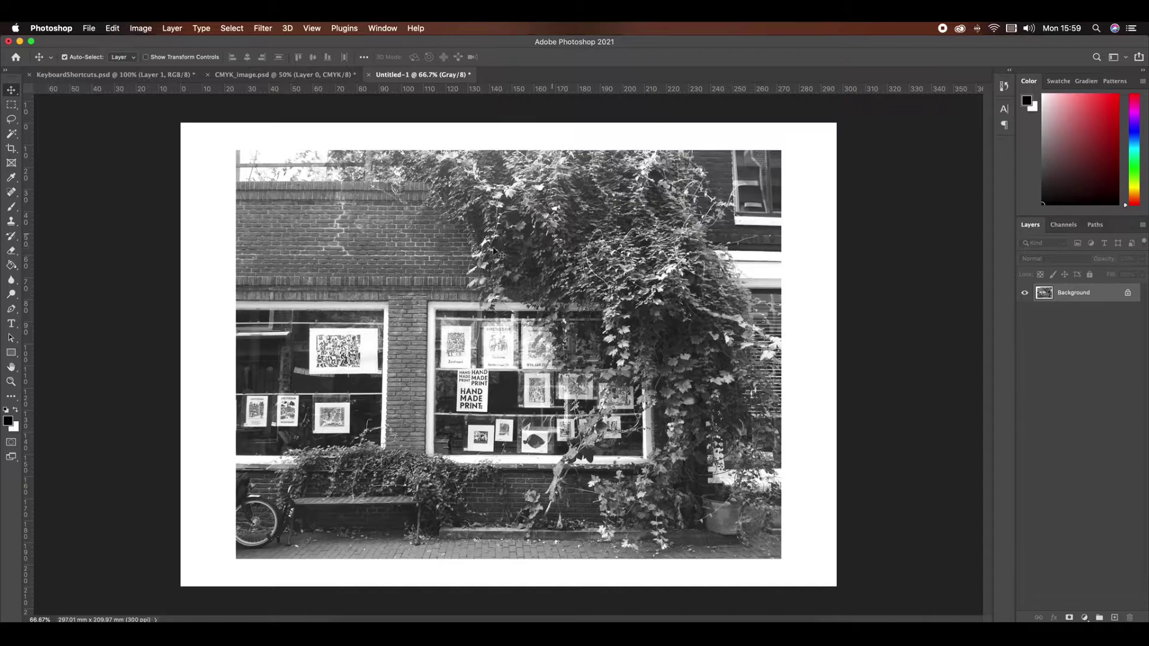
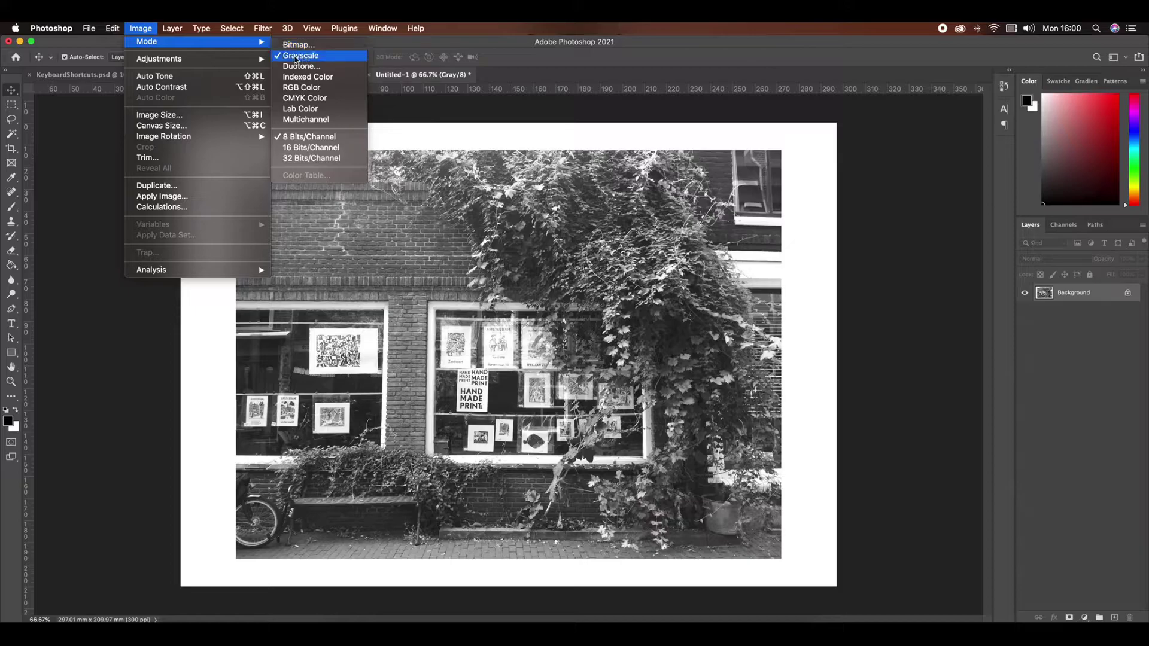
# Convert the grayscale photo to Bitmap mode at 300 pixels/inch using a round halftone screen at 40 lines/inch and 45 degrees
pyautogui.click(311, 47)
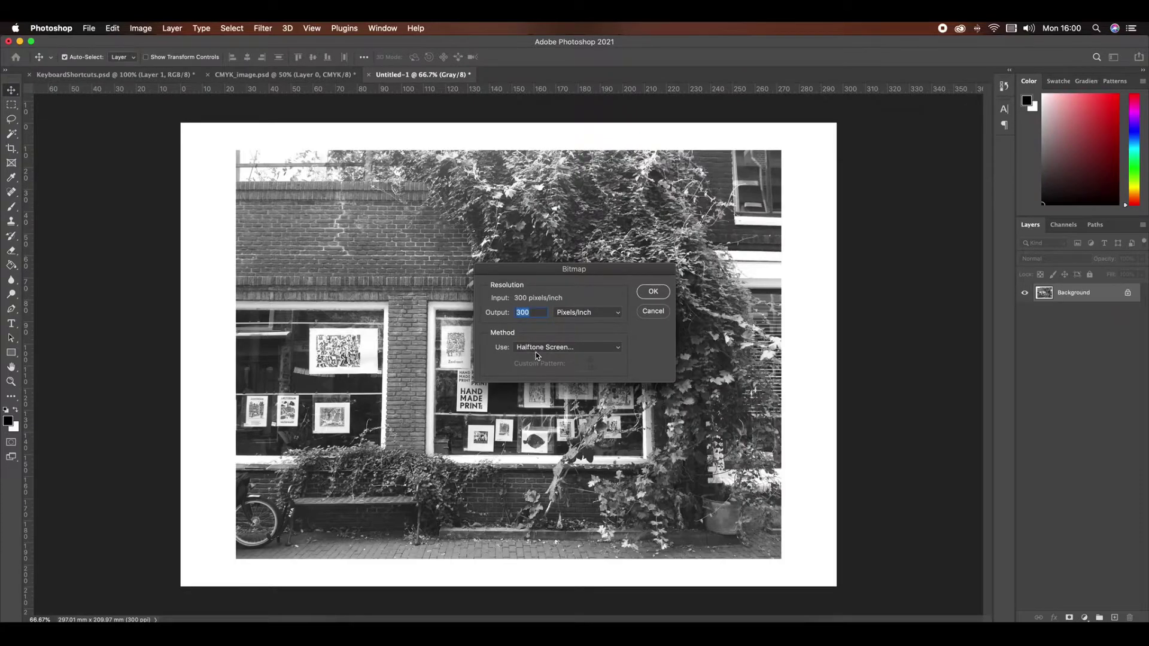
pyautogui.click(620, 349)
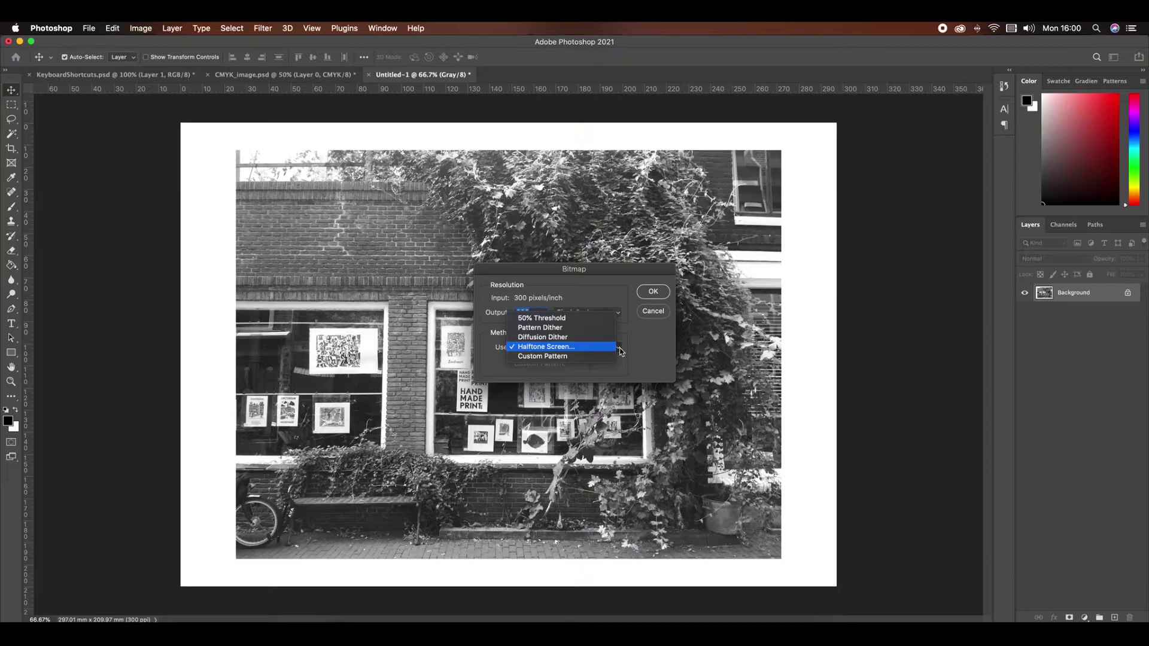
pyautogui.click(545, 352)
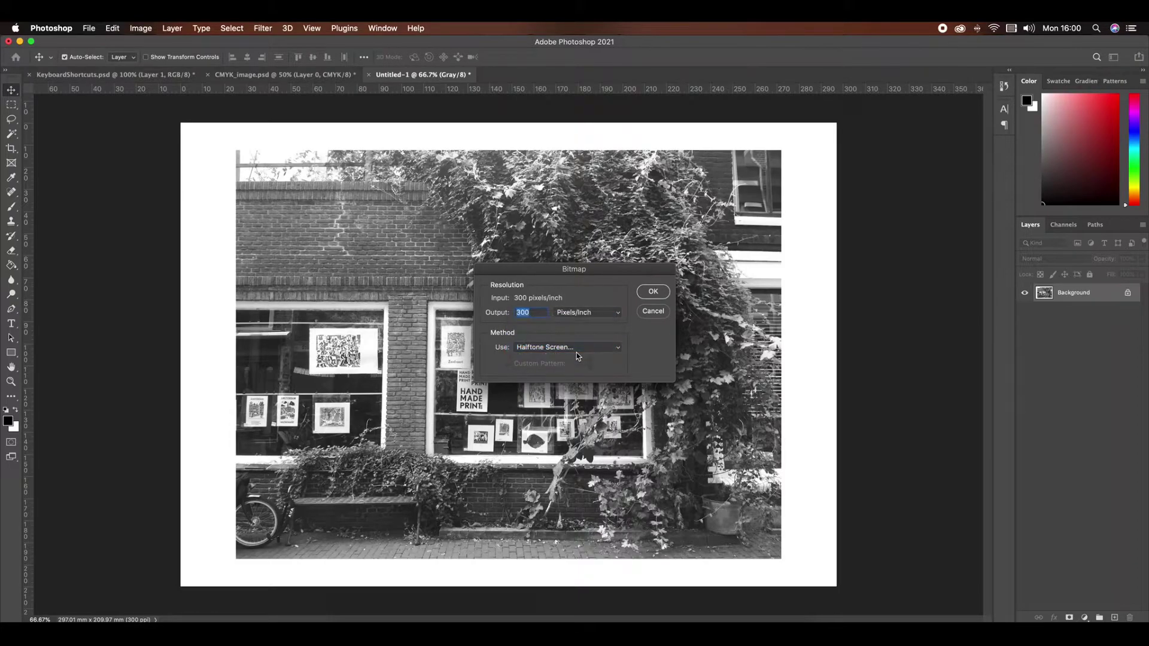
pyautogui.click(653, 293)
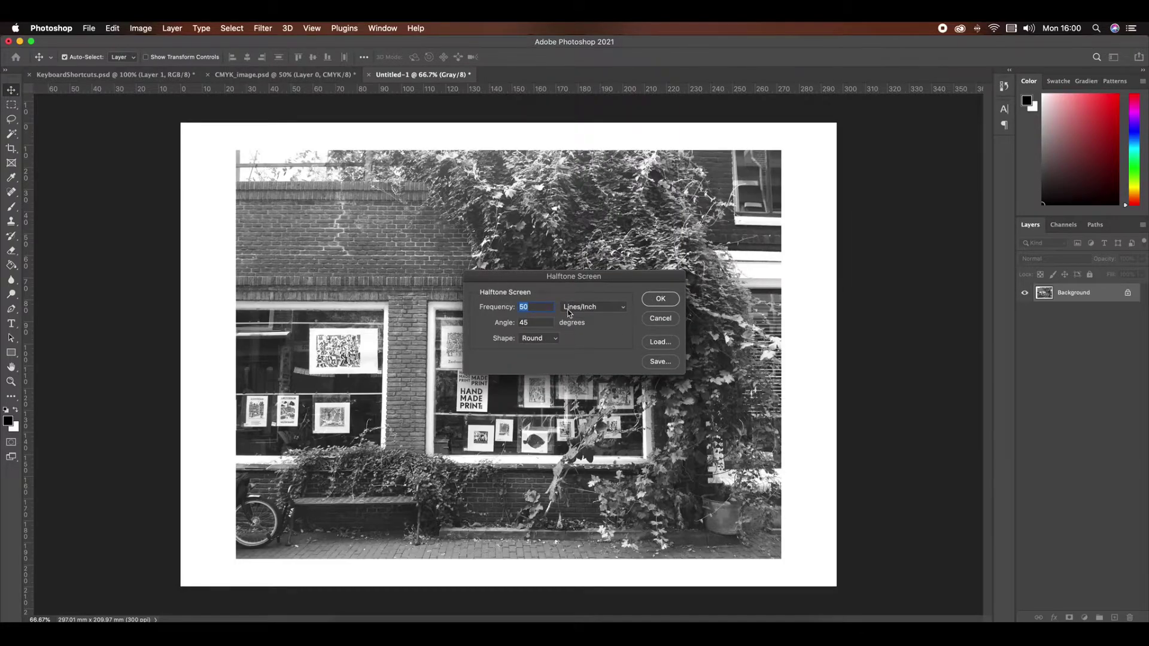
pyautogui.click(537, 307)
pyautogui.press('BackSpace')
pyautogui.write('40')
pyautogui.click(554, 340)
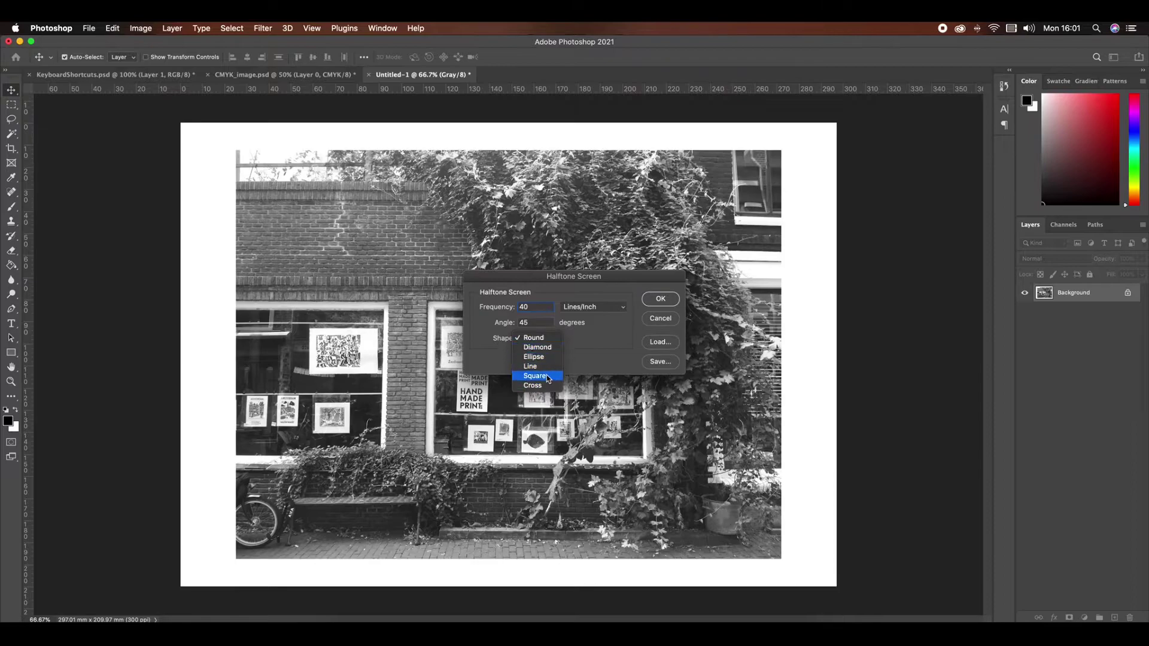
pyautogui.click(545, 338)
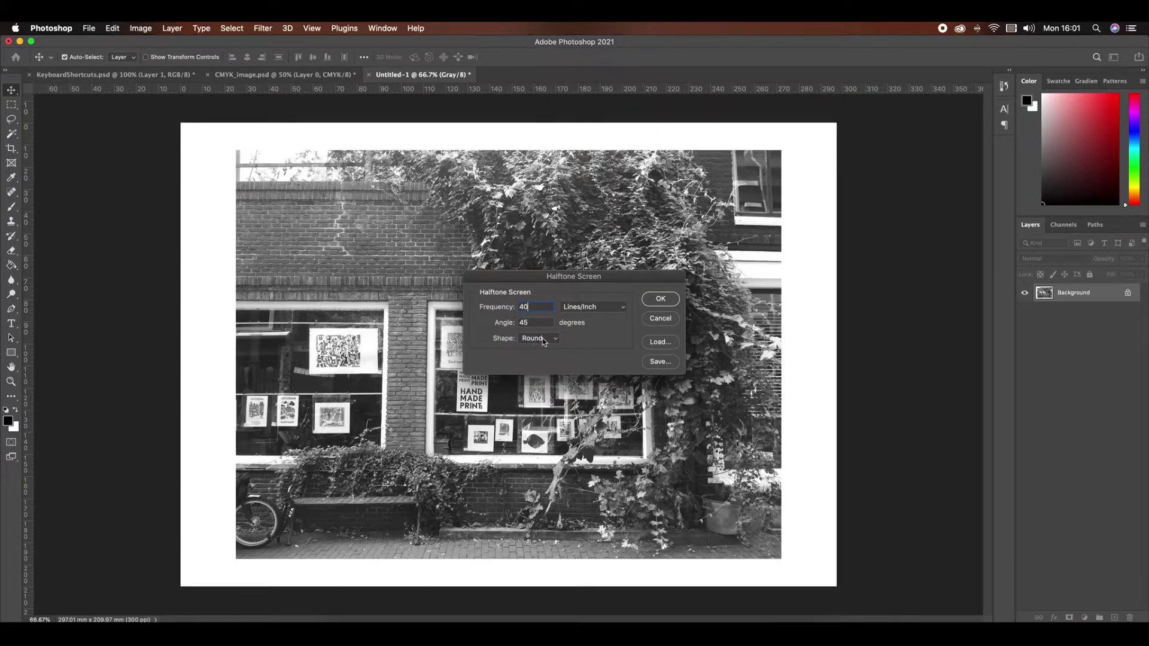
pyautogui.click(664, 299)
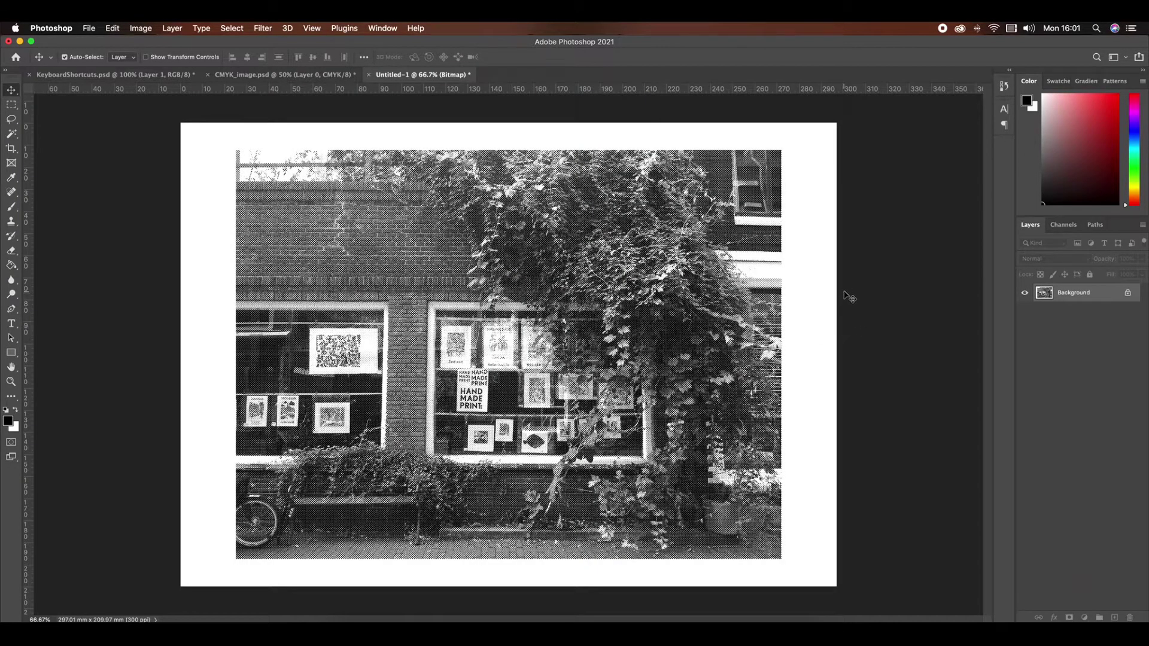
# Examine the halftone dot pattern of the bitmap at different magnifications around the shop window posters
pyautogui.press('super+minus')
pyautogui.press('super+minus')
pyautogui.press('super+minus')
pyautogui.press('super+plus')
pyautogui.press('super+plus')
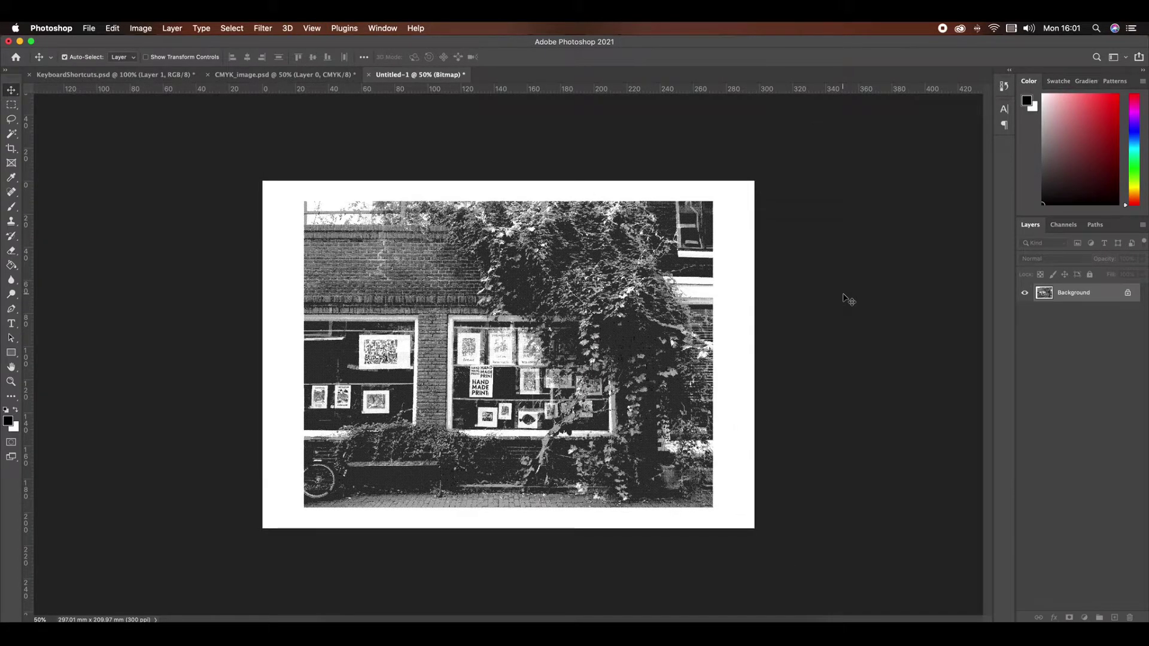
pyautogui.press('super+plus')
pyautogui.press('super+plus')
pyautogui.press('super+plus')
pyautogui.press('super+plus')
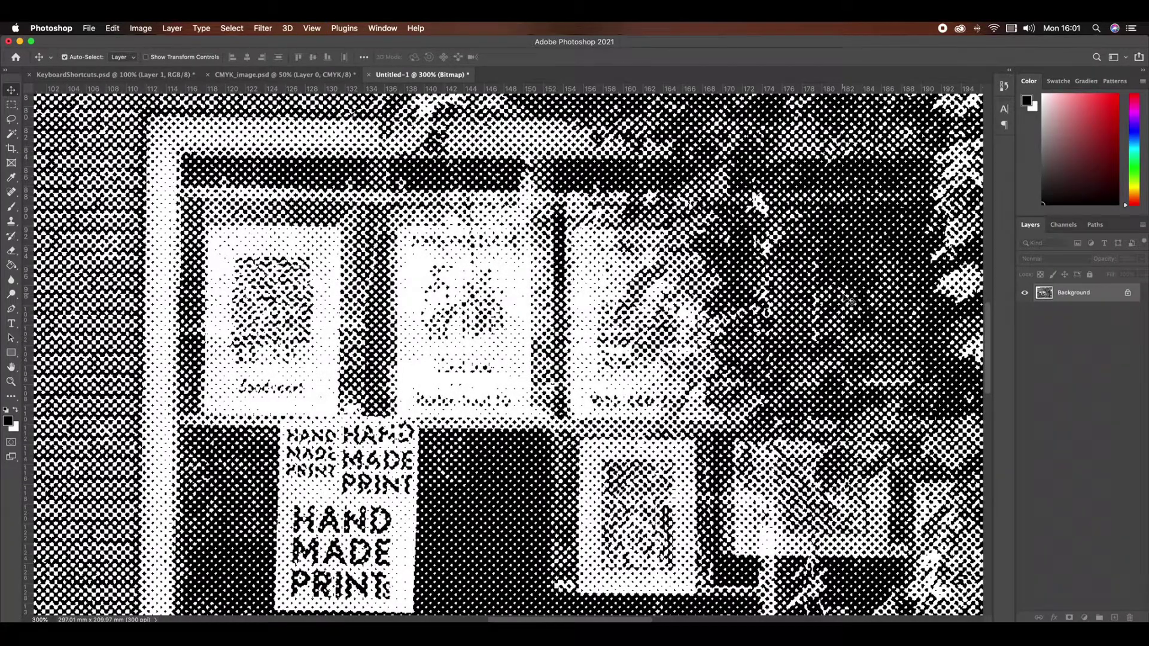
pyautogui.press('super+minus')
pyautogui.press('super+minus')
pyautogui.press('super+minus')
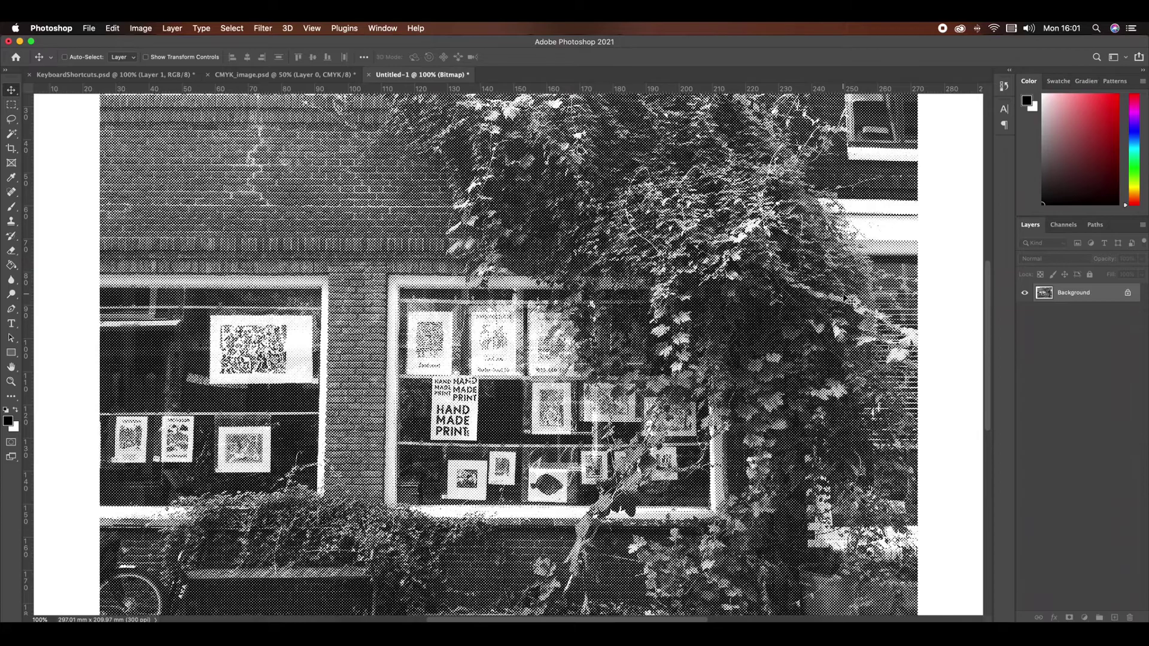
pyautogui.press('super+plus')
pyautogui.press('super+plus')
pyautogui.press('super+plus')
pyautogui.press('super+plus')
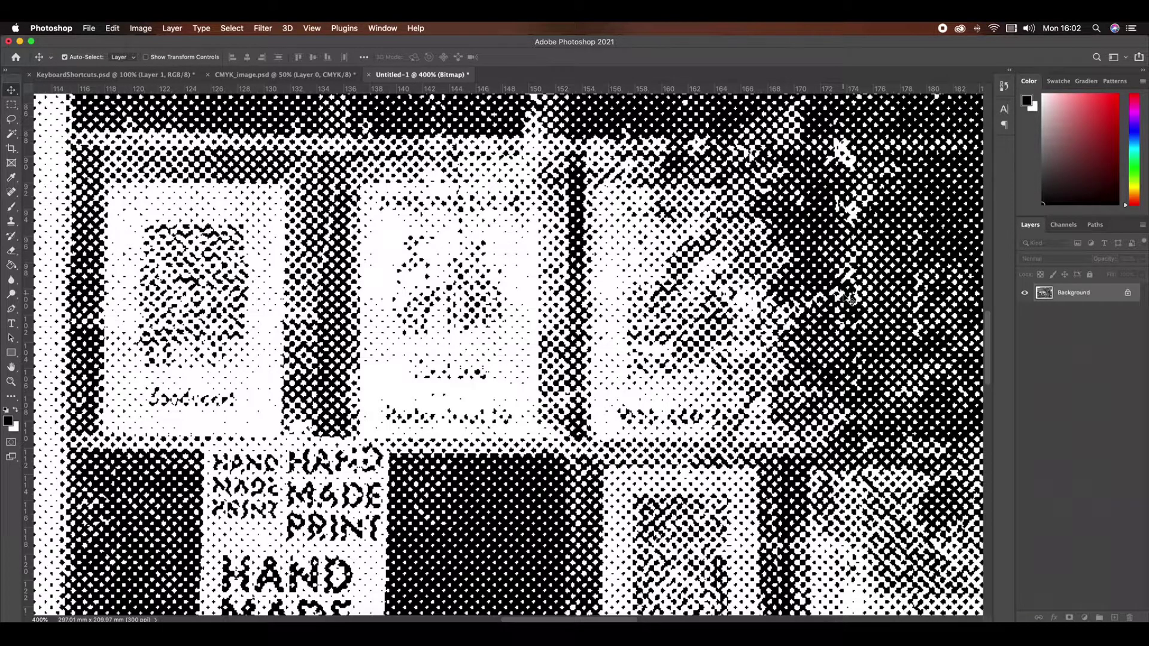
# Undo the bitmap and grayscale conversions so the document is back to its layered RGB version
pyautogui.press('super+0')
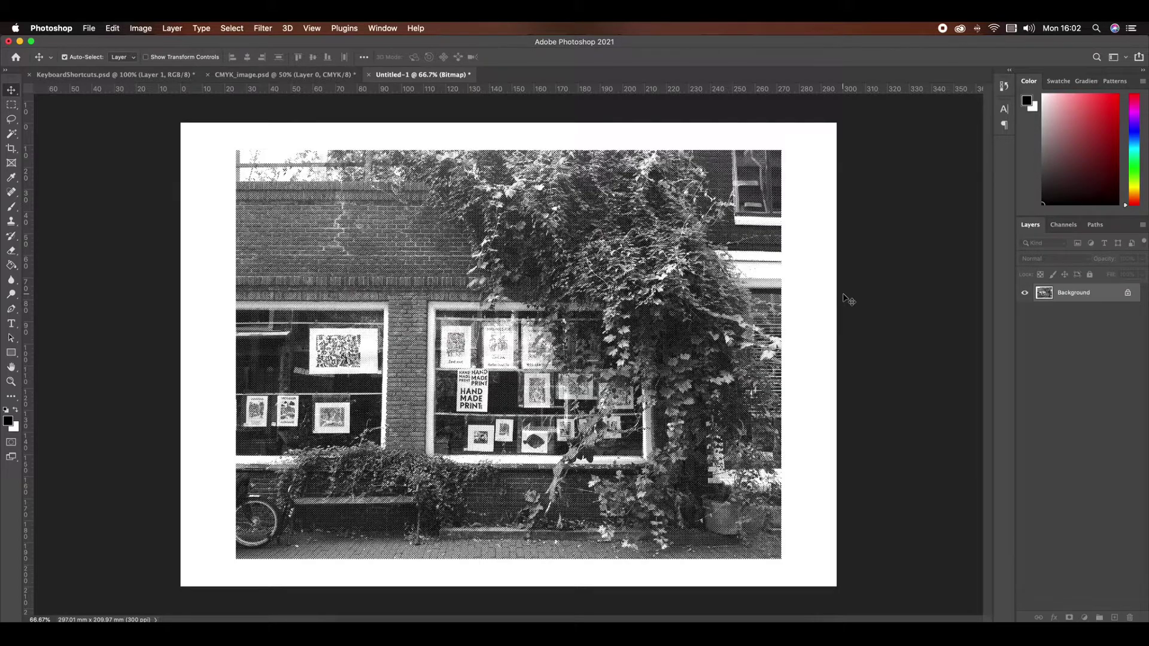
pyautogui.press('super+z')
pyautogui.press('super+z')
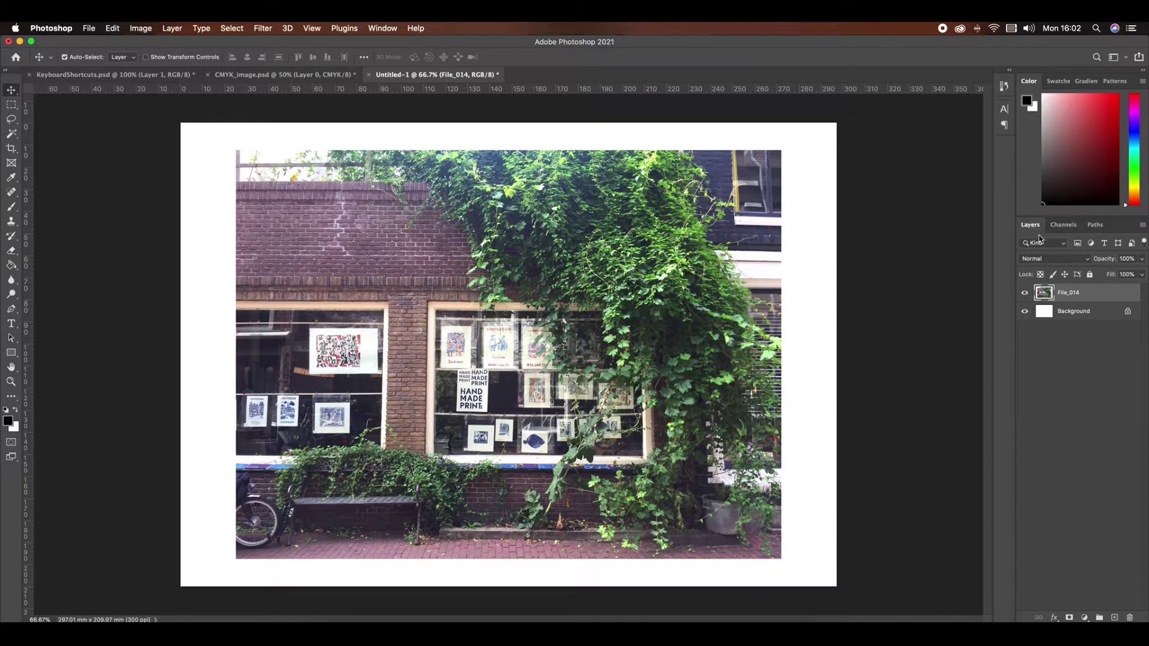
# Convert the image to CMYK Color mode, flattening the layers and accepting the U.S. Web Coated (SWOP) v2 profile
pyautogui.click(1065, 226)
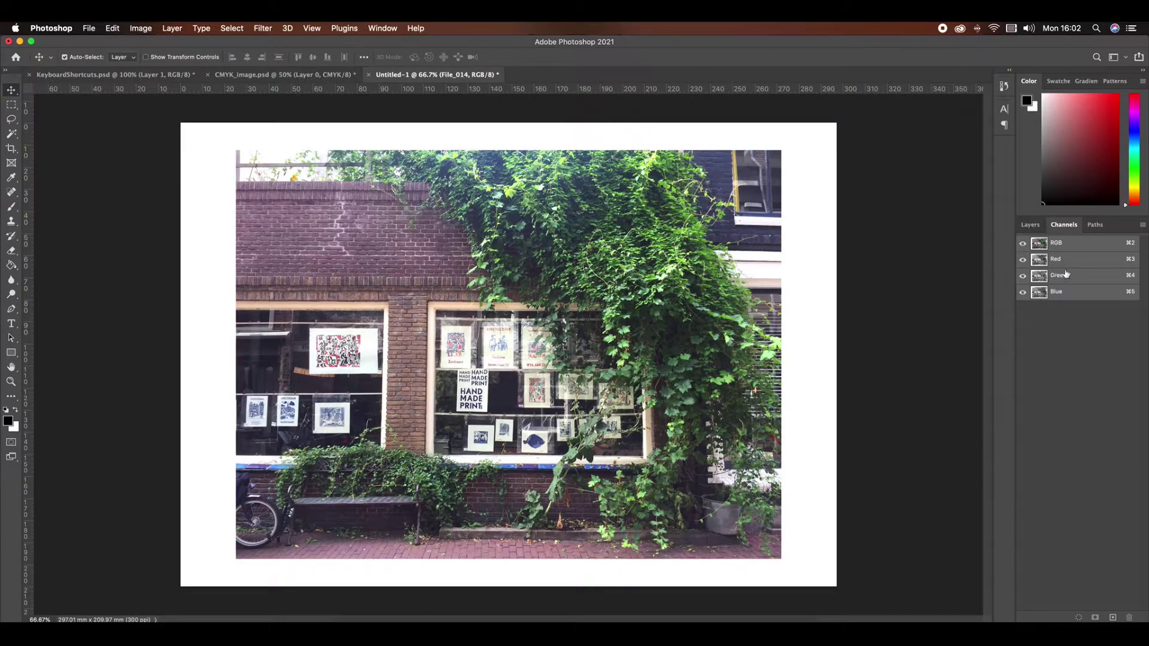
pyautogui.click(149, 33)
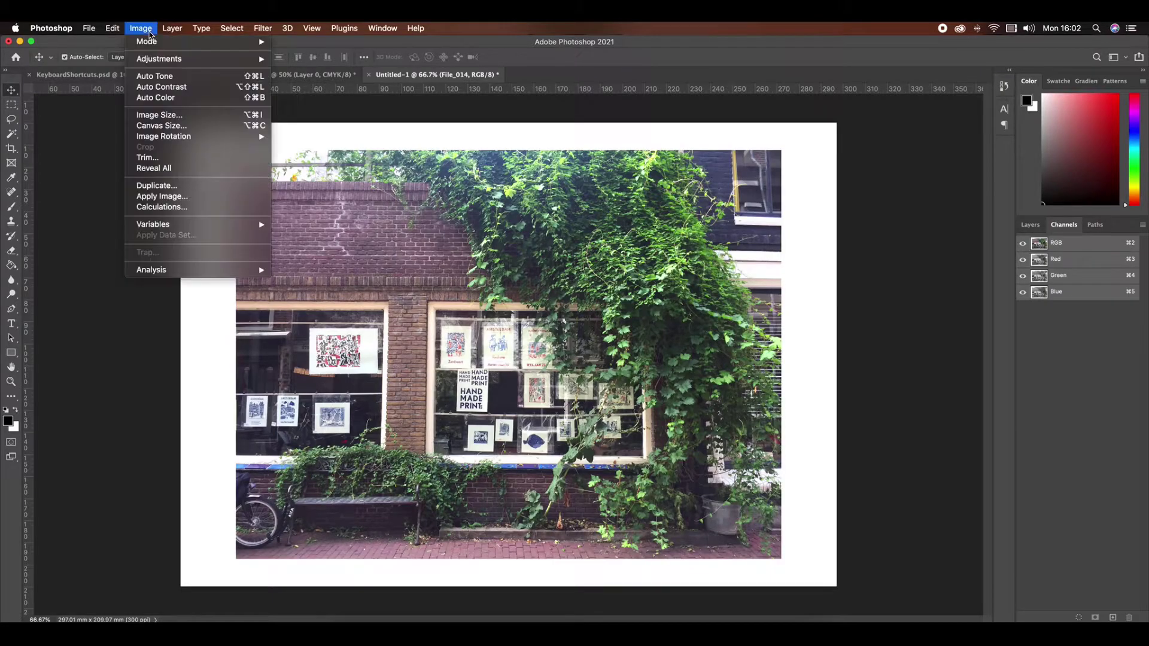
pyautogui.moveTo(151, 42)
pyautogui.click(309, 103)
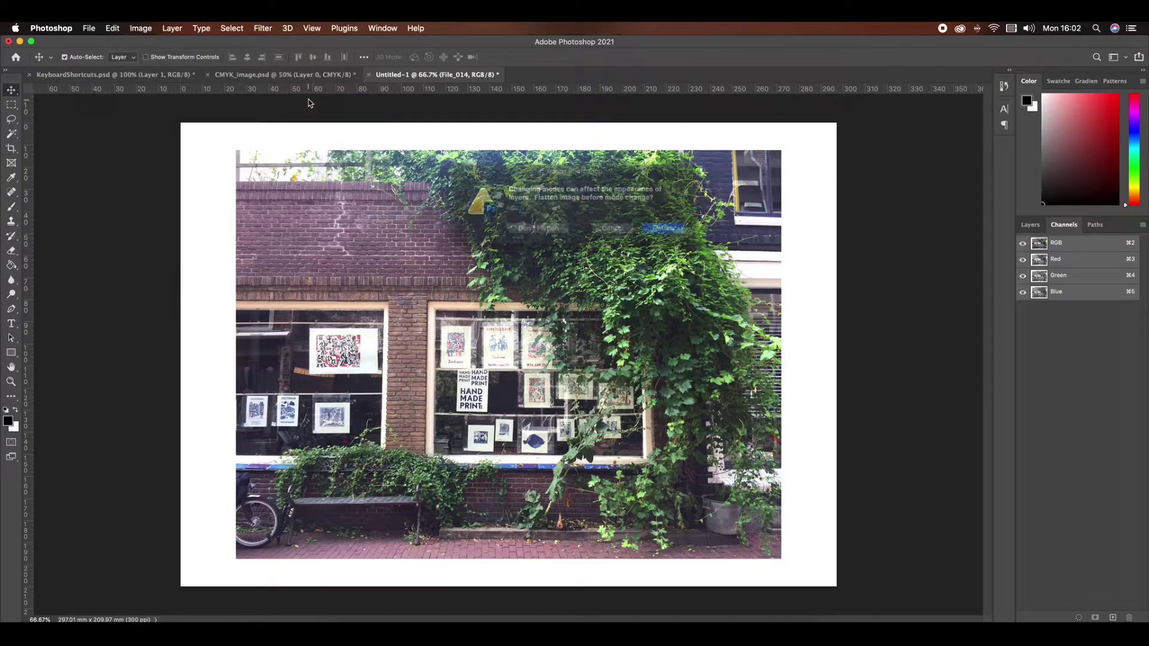
pyautogui.click(671, 231)
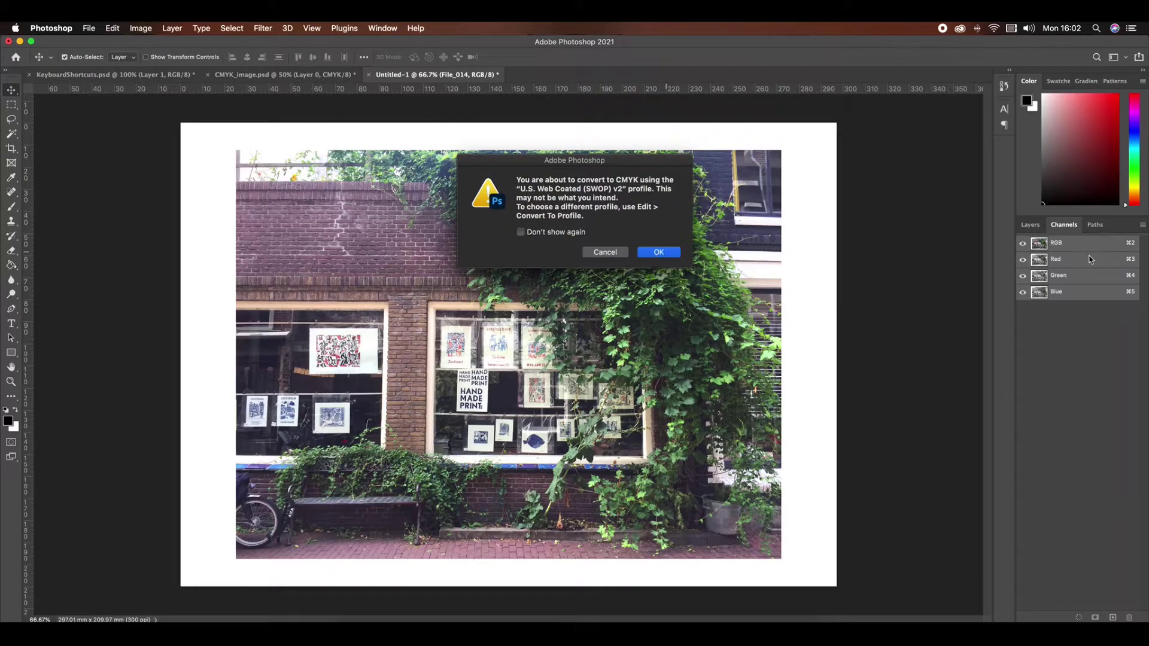
pyautogui.press('Return')
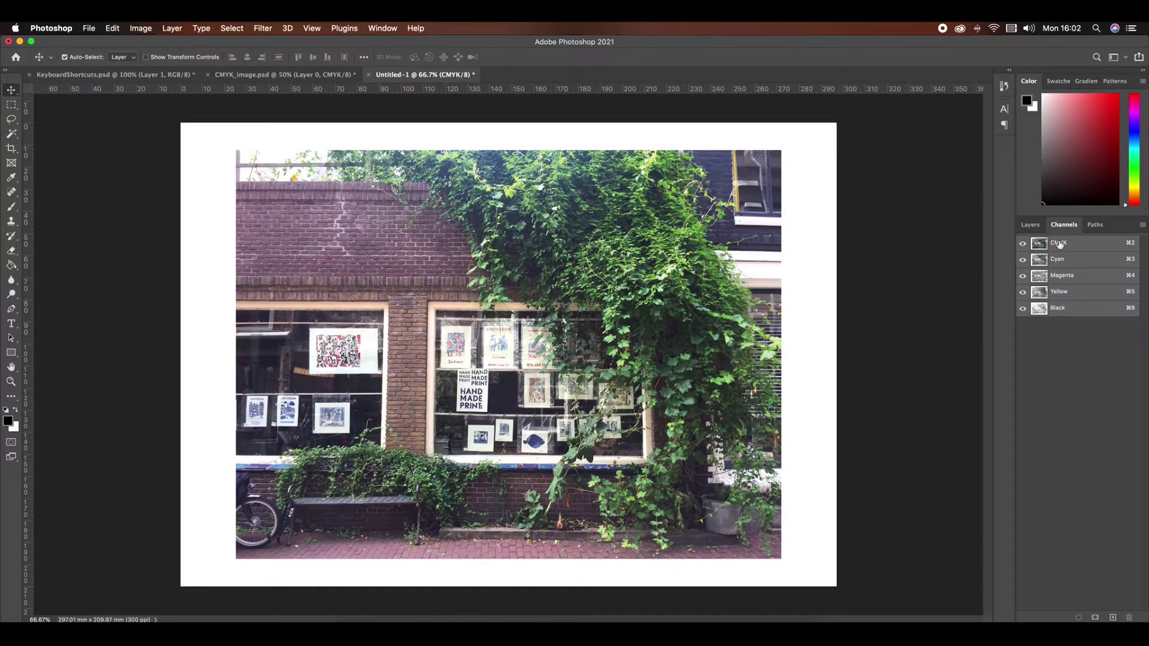
# Inspect the Black, Yellow and Magenta channels individually, and restore the visibility of all the CMYK channels
pyautogui.moveTo(1023, 259); pyautogui.dragTo(1024, 276)
pyautogui.moveTo(1023, 259); pyautogui.dragTo(1023, 293)
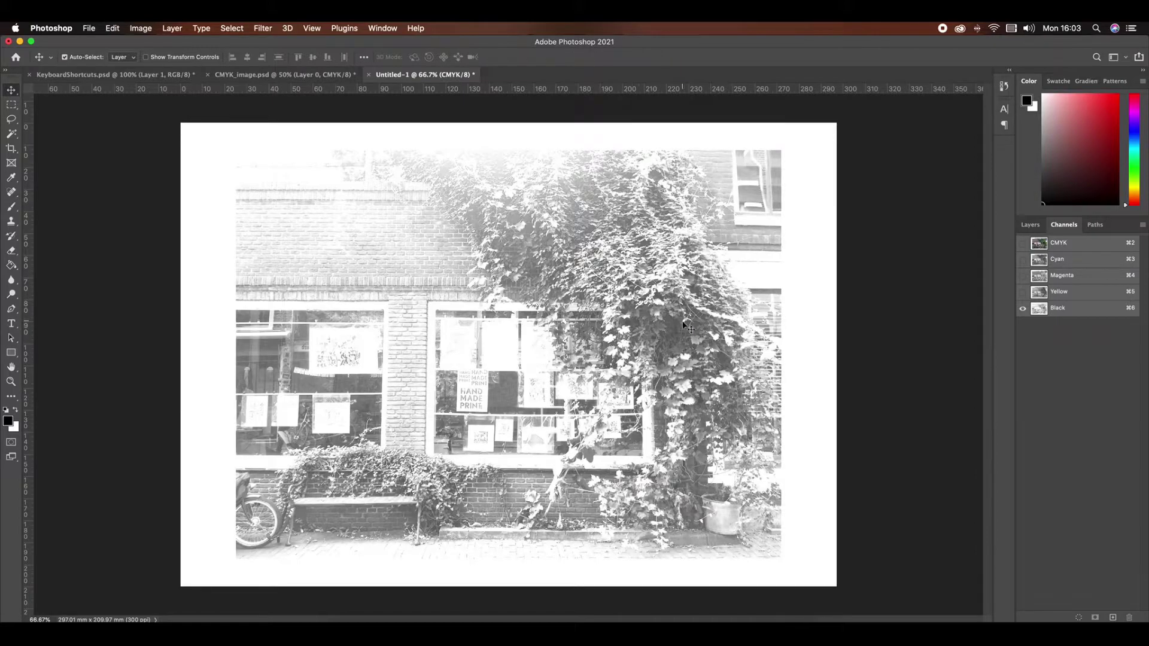
pyautogui.click(1023, 292)
pyautogui.click(1023, 309)
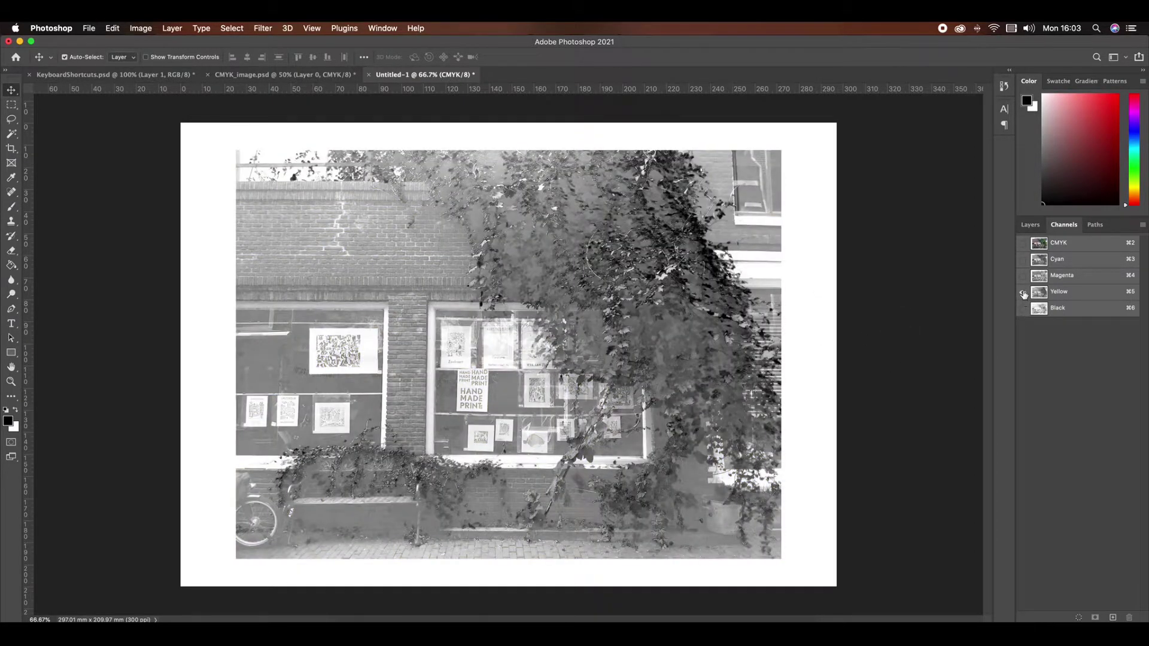
pyautogui.click(1023, 276)
pyautogui.click(1023, 294)
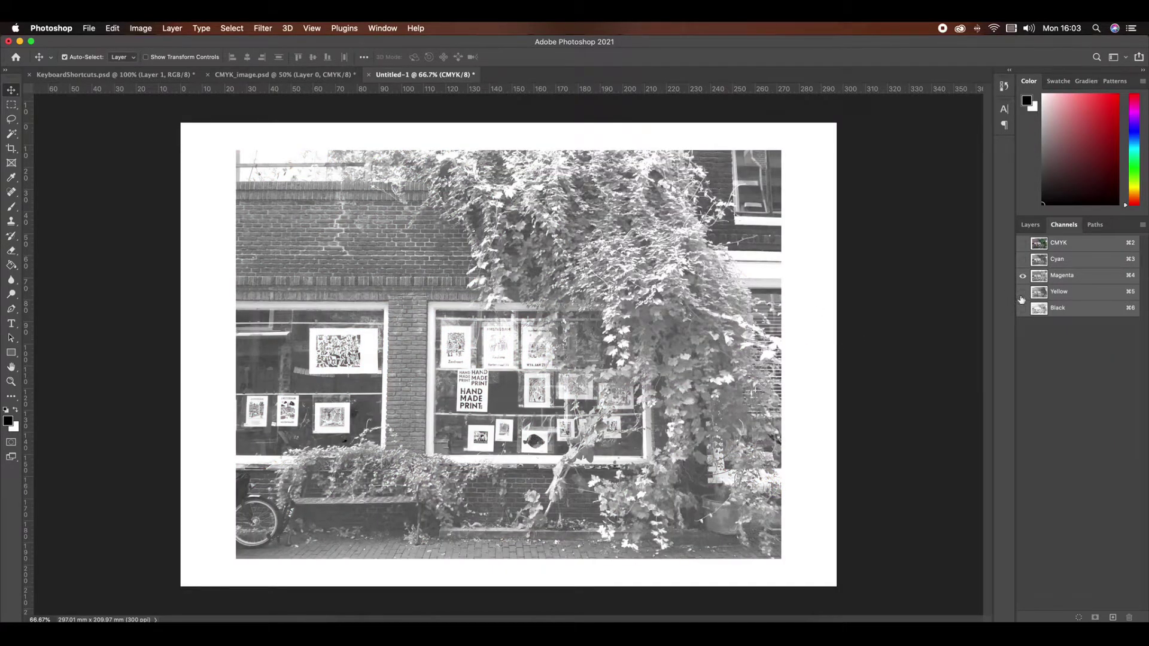
pyautogui.click(1023, 292)
pyautogui.click(1023, 309)
pyautogui.click(1023, 260)
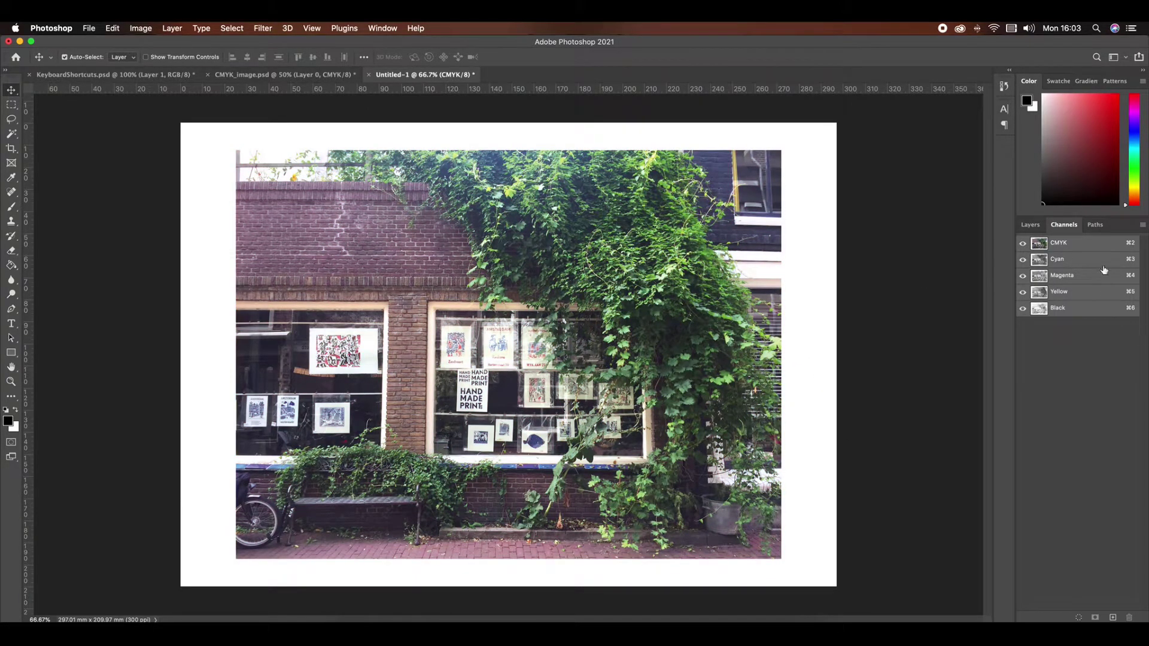
# Split the CMYK image's channels into separate grayscale documents
pyautogui.click(1143, 226)
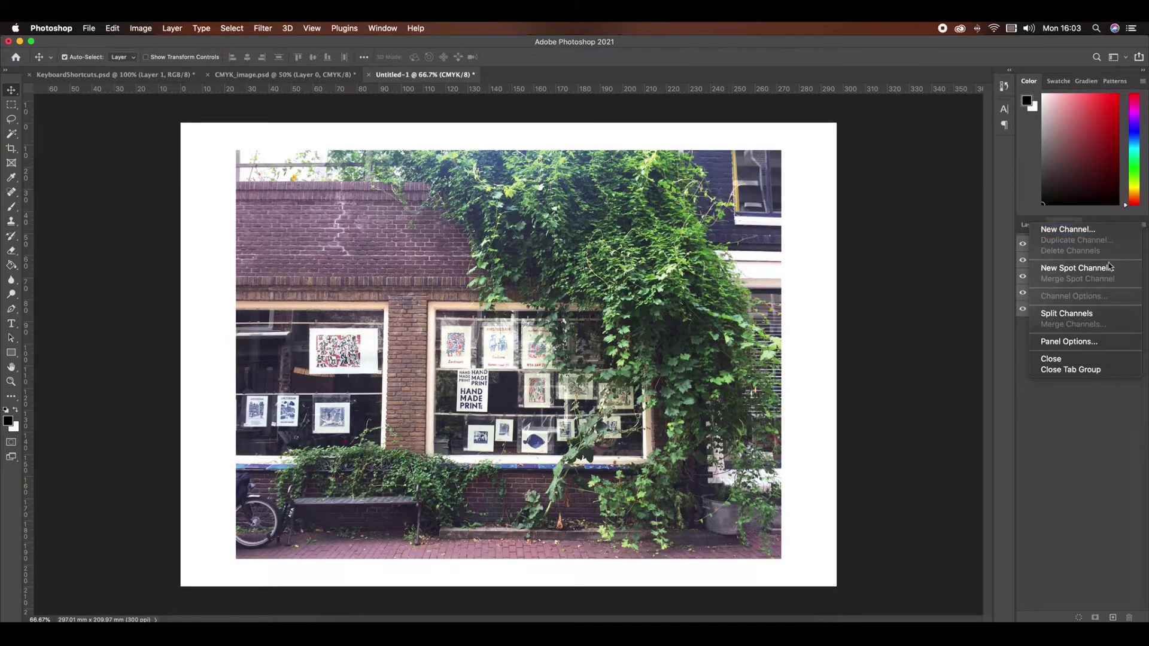
pyautogui.click(1077, 314)
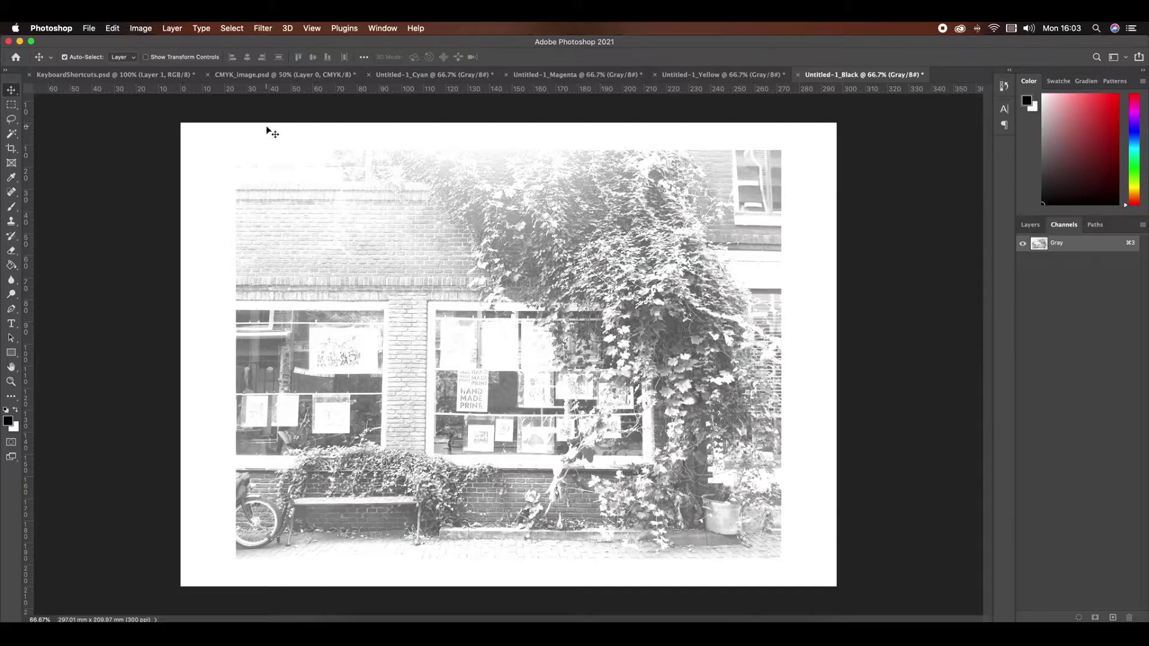
# Convert the Black channel document to a 300 pixels/inch bitmap with a round halftone screen at 40 lines/inch and 45 degrees
pyautogui.click(143, 31)
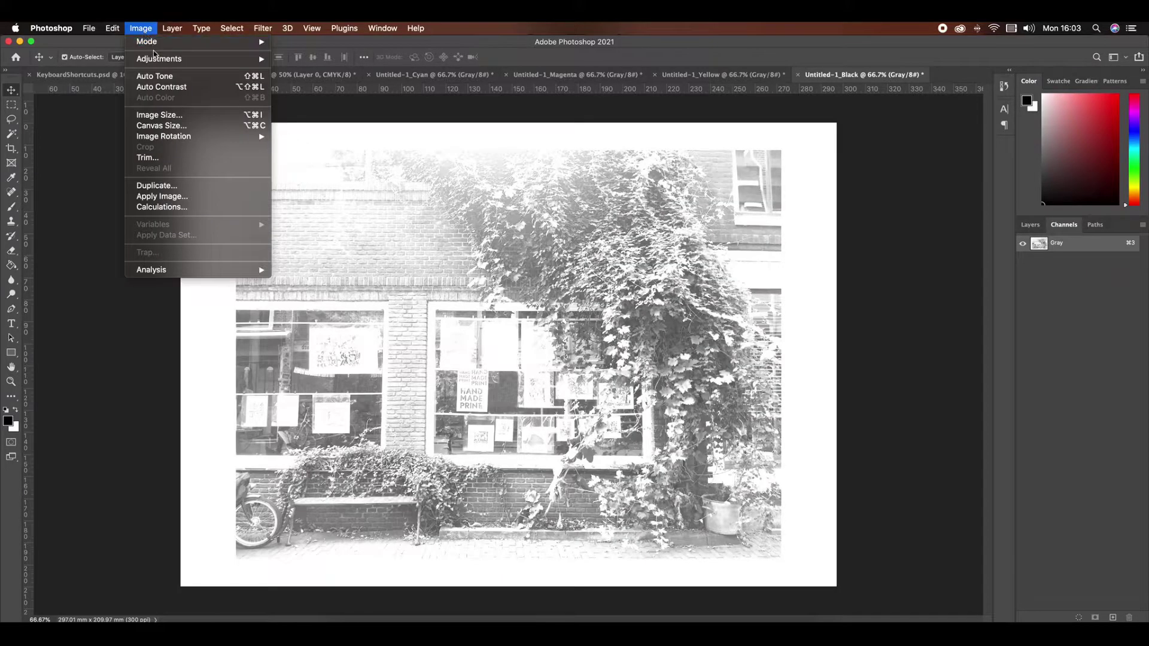
pyautogui.moveTo(166, 43)
pyautogui.click(337, 45)
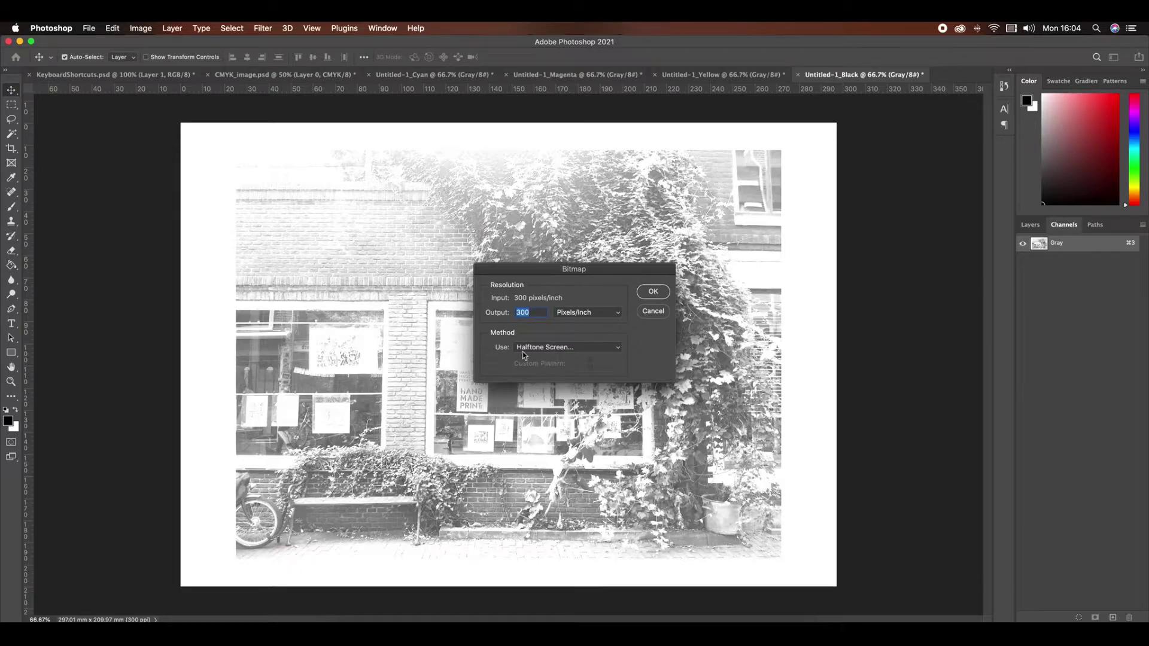
pyautogui.click(653, 291)
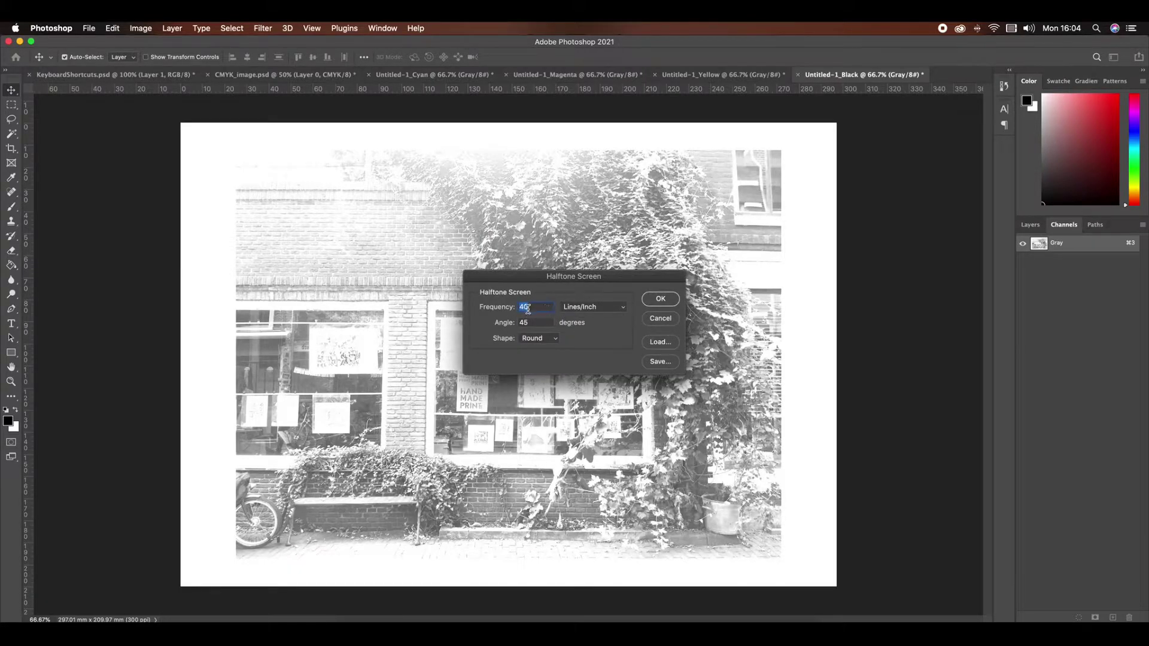
pyautogui.press('Tab')
pyautogui.press('BackSpace')
pyautogui.write('4')
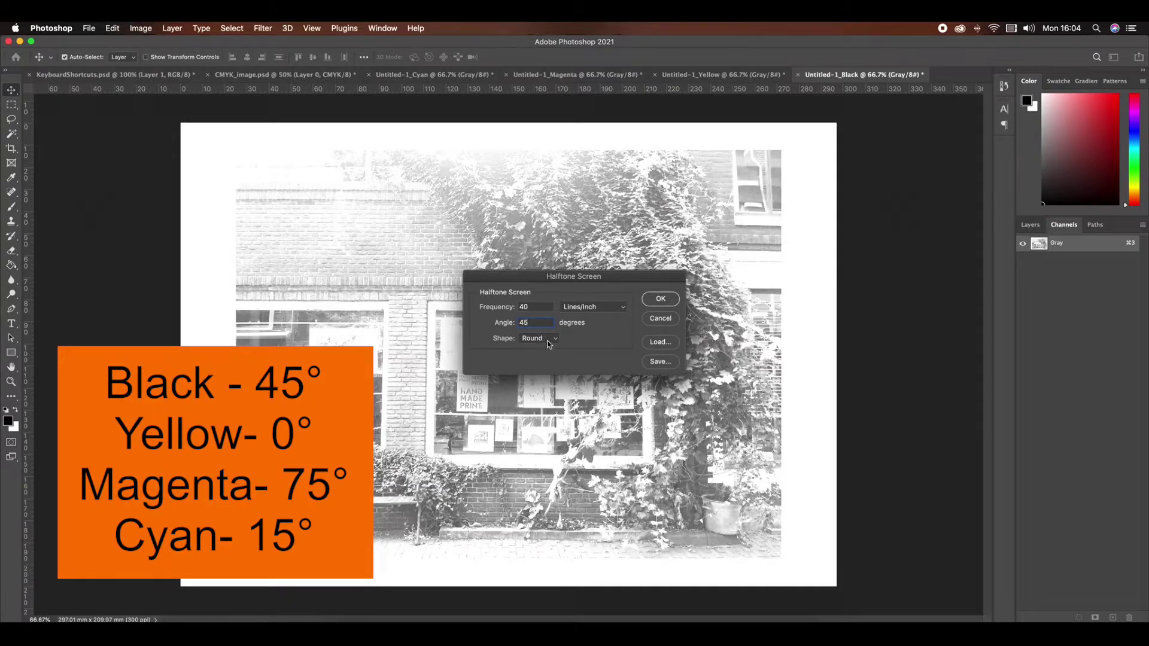
pyautogui.click(548, 340)
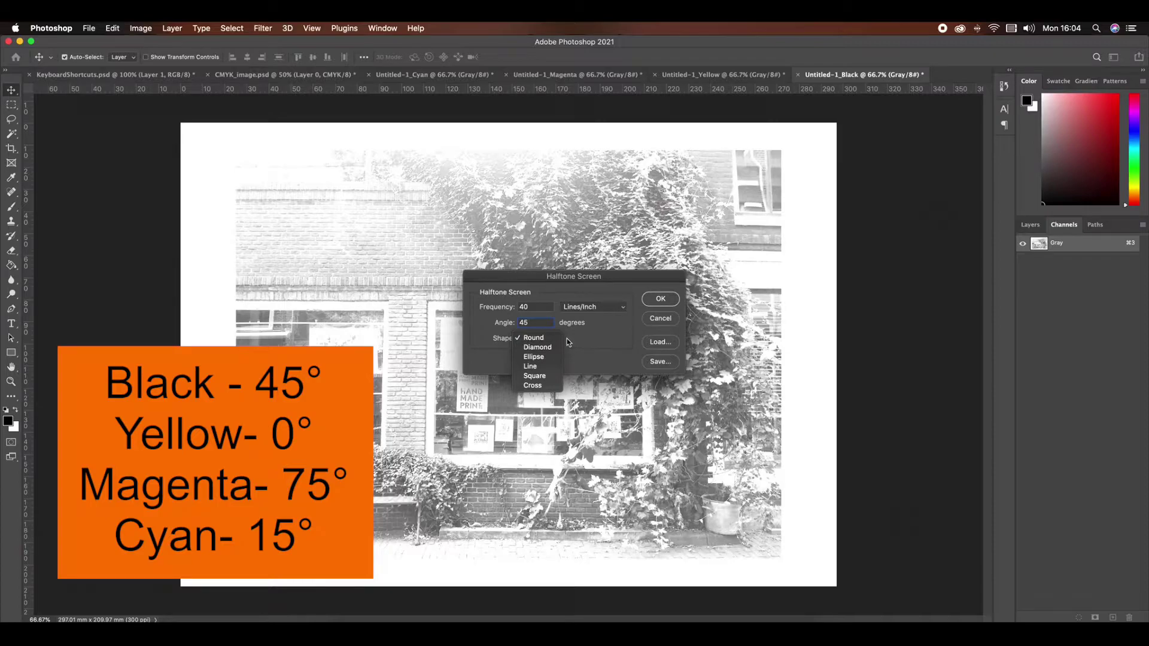
pyautogui.click(533, 338)
pyautogui.click(658, 299)
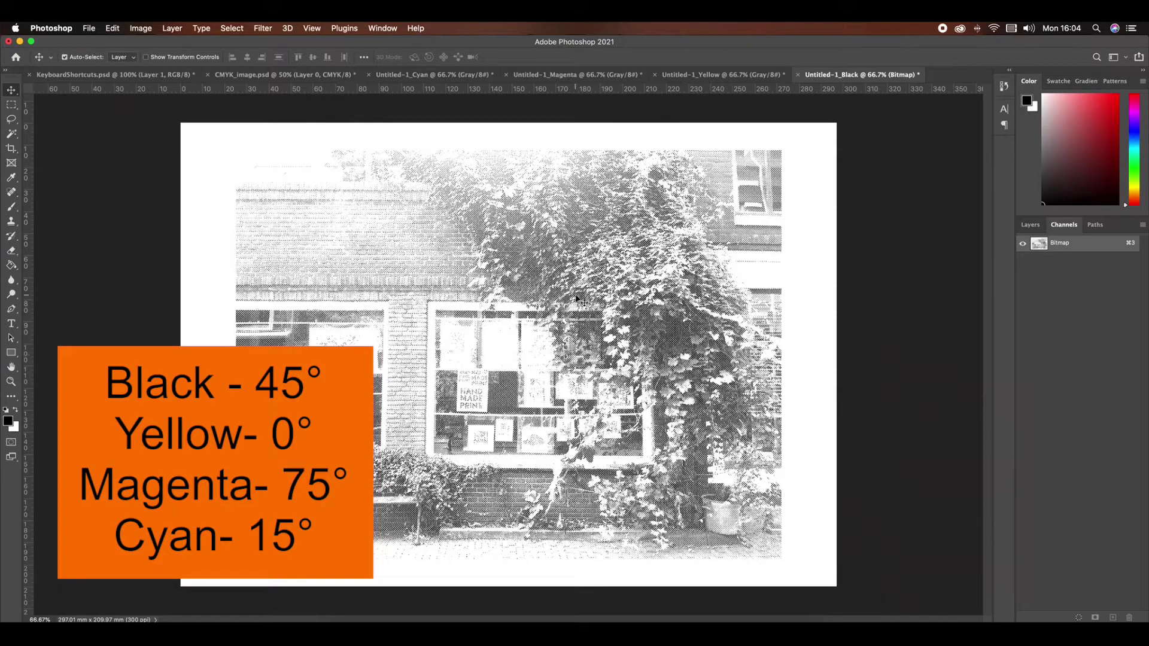
# Convert the Yellow channel document to a 300 pixels/inch bitmap with a round halftone screen at 40 lines/inch and 0 degrees
pyautogui.click(724, 75)
pyautogui.click(141, 28)
pyautogui.moveTo(146, 41)
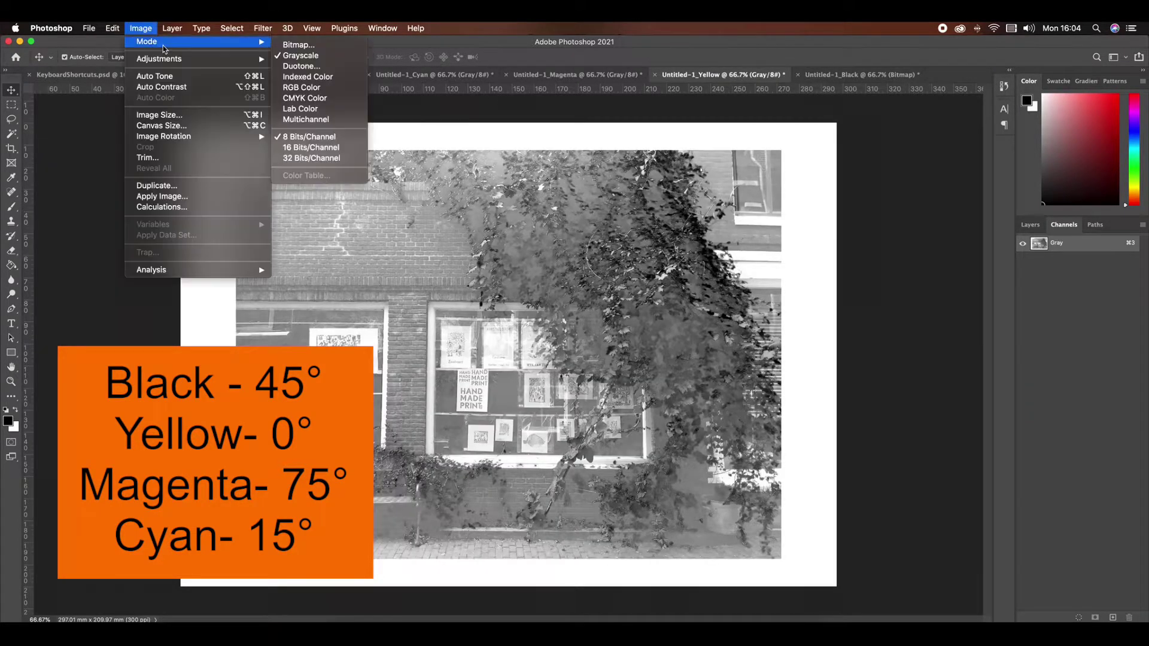
pyautogui.click(299, 42)
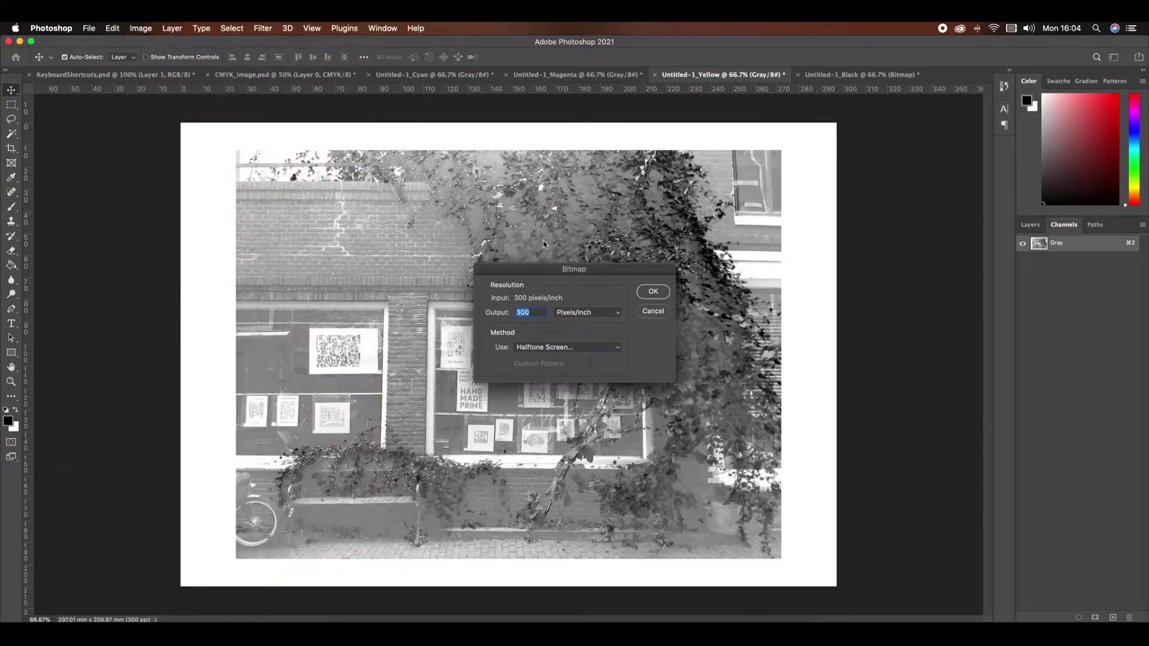
pyautogui.click(653, 292)
pyautogui.press('Tab')
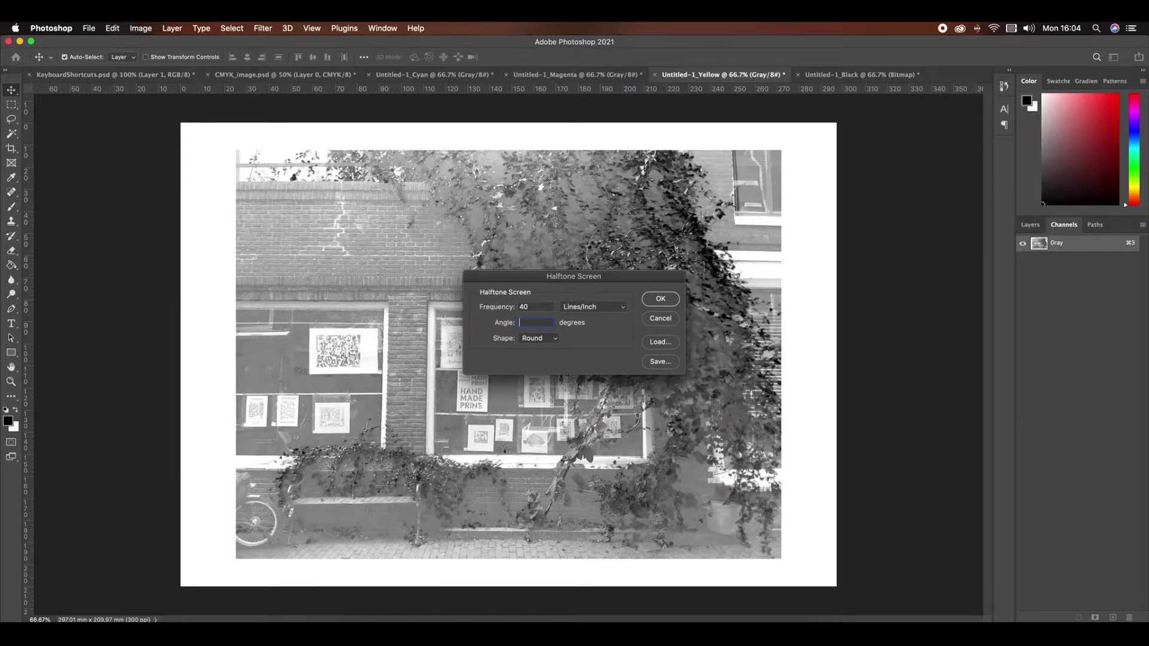
pyautogui.click(661, 298)
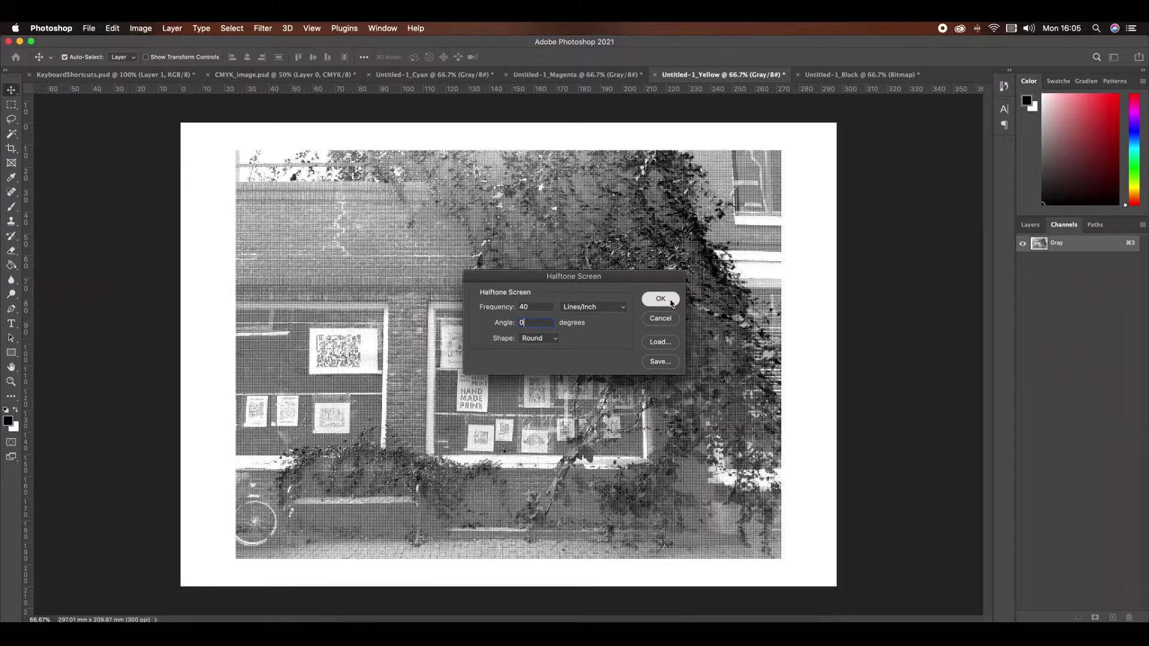
# Convert the Magenta channel document to a 300 pixels/inch bitmap with a round halftone screen at 40 lines/inch and 75 degrees
pyautogui.click(572, 75)
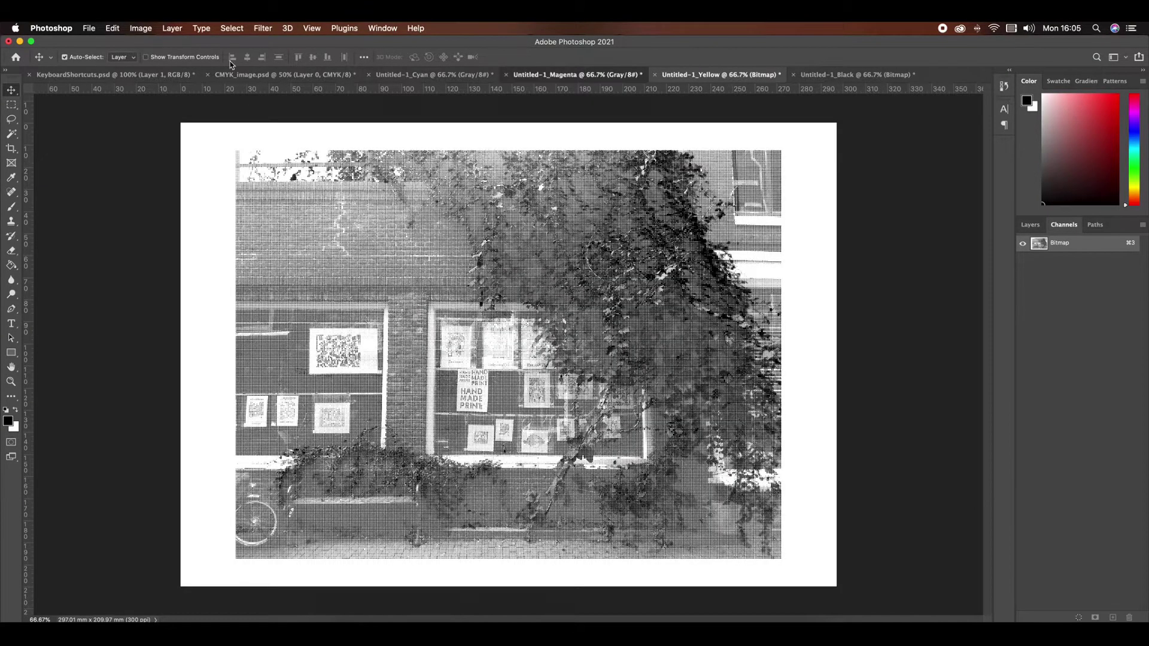
pyautogui.click(141, 30)
pyautogui.moveTo(143, 41)
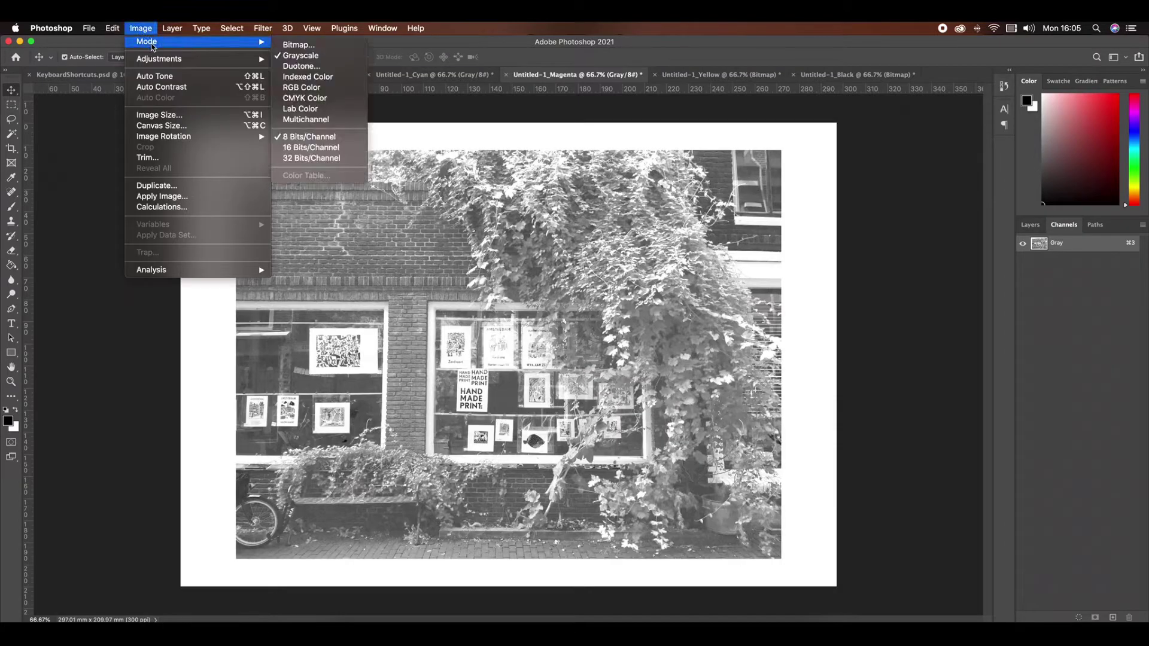
pyautogui.click(329, 42)
pyautogui.click(653, 292)
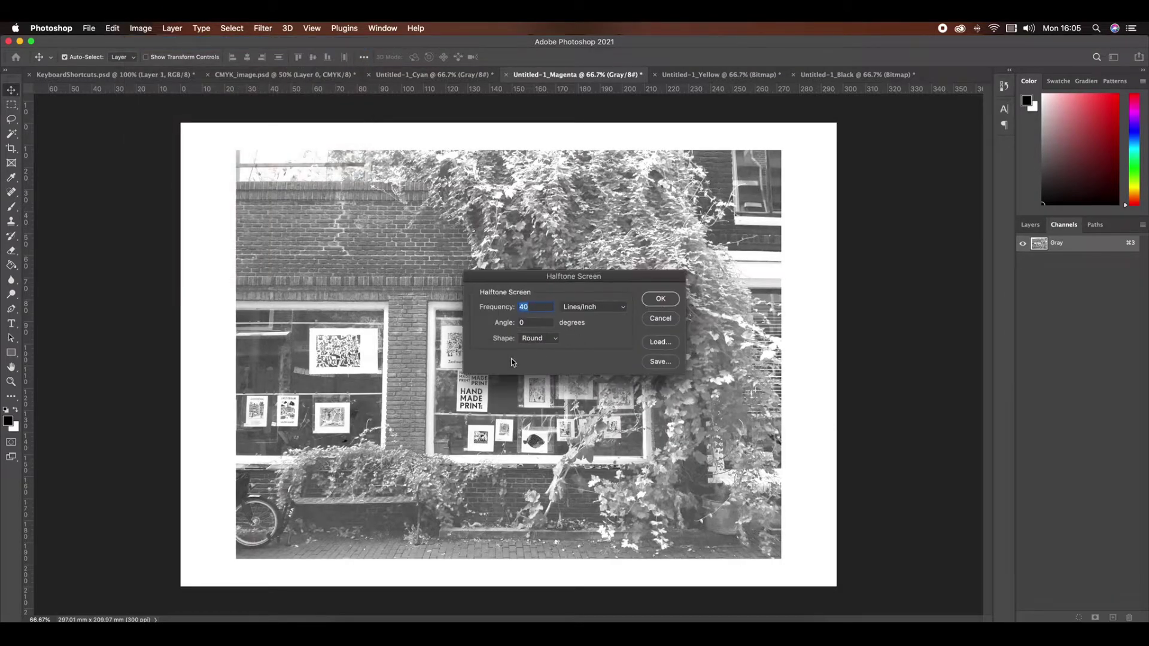
pyautogui.click(530, 323)
pyautogui.press('BackSpace')
pyautogui.press('Return')
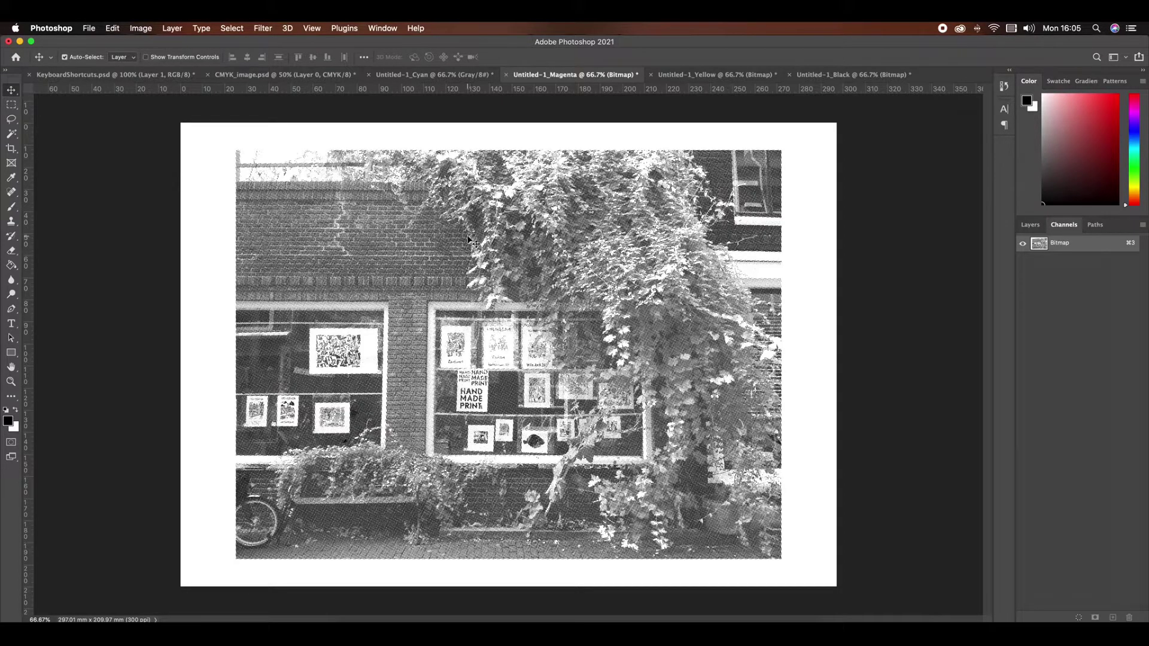
# Convert the Cyan channel document to a 300 pixels/inch bitmap with a round halftone screen at 40 lines/inch and its own angle
pyautogui.click(409, 75)
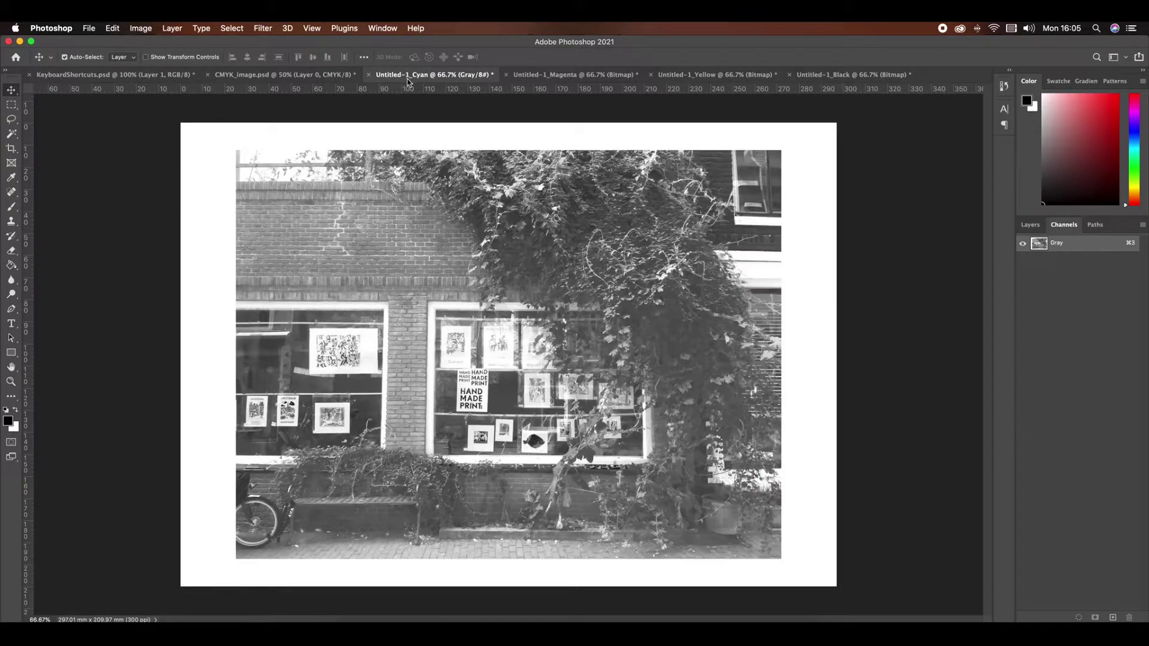
pyautogui.click(147, 29)
pyautogui.moveTo(180, 42)
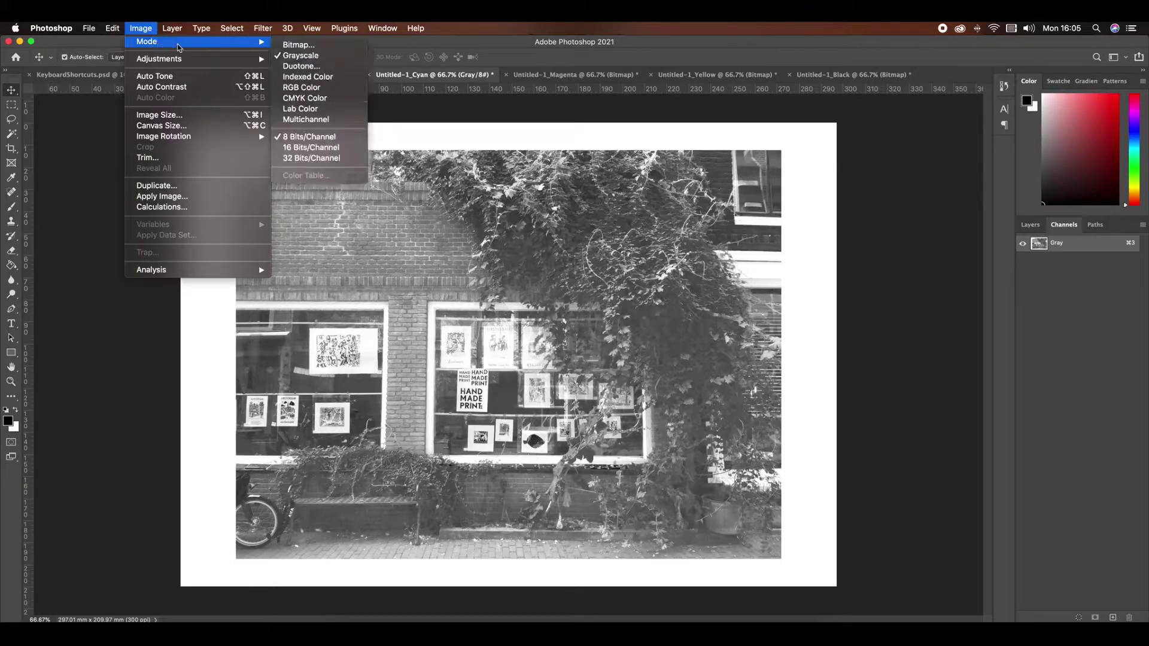
pyautogui.click(345, 50)
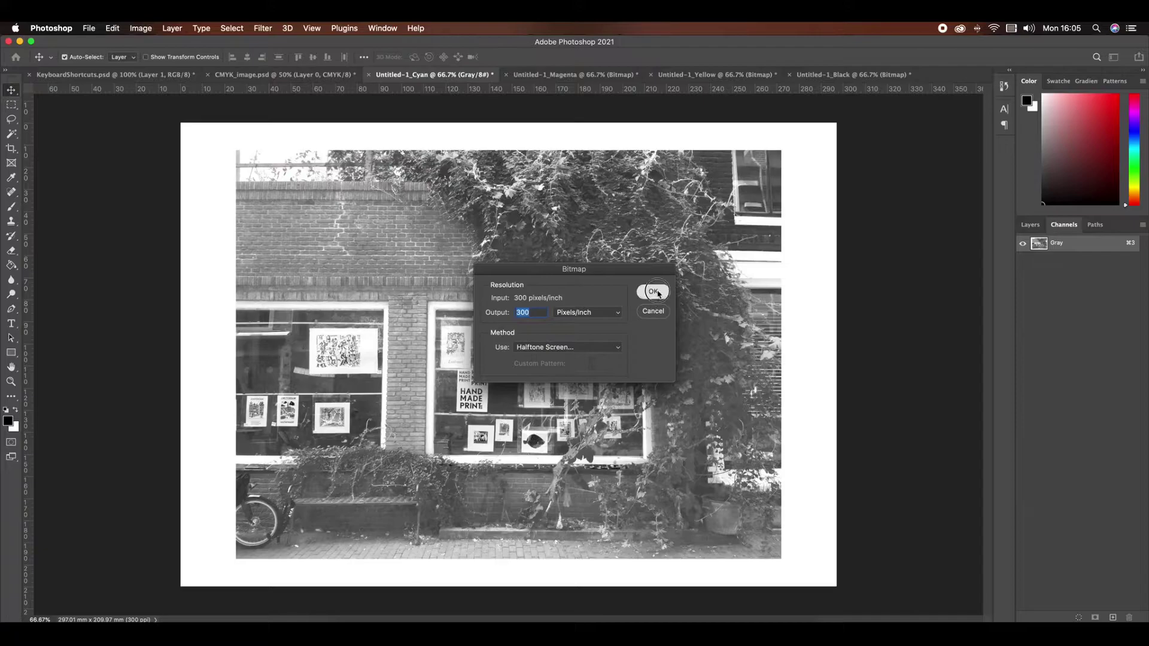
pyautogui.click(655, 293)
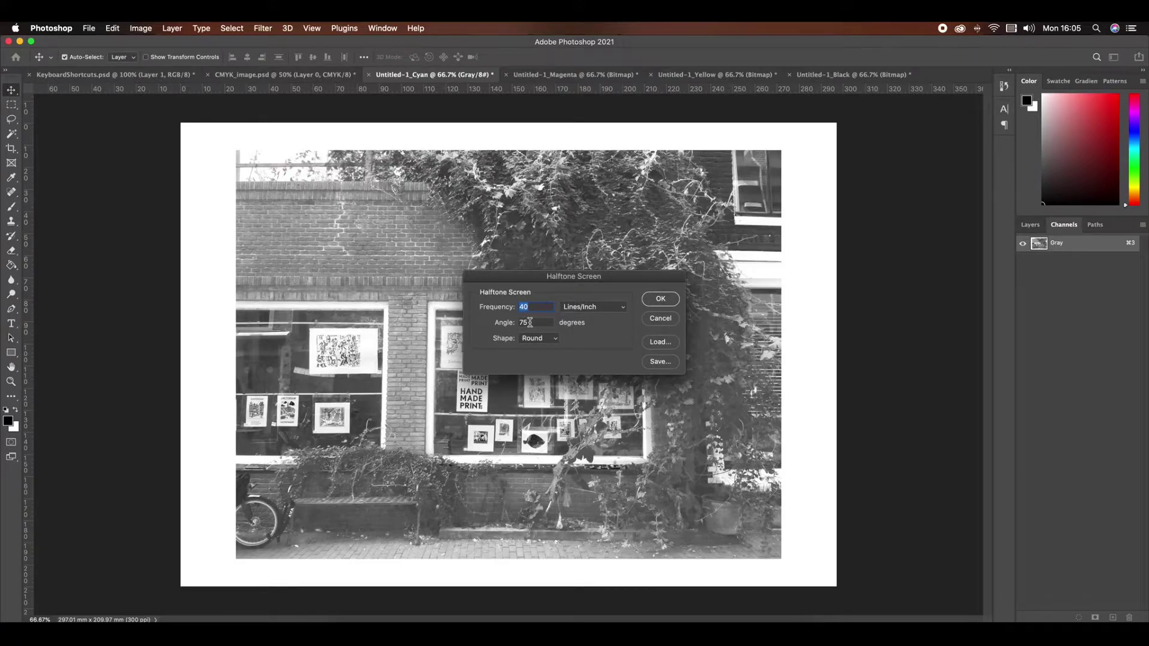
pyautogui.press('Tab')
pyautogui.press('BackSpace')
pyautogui.press('Return')
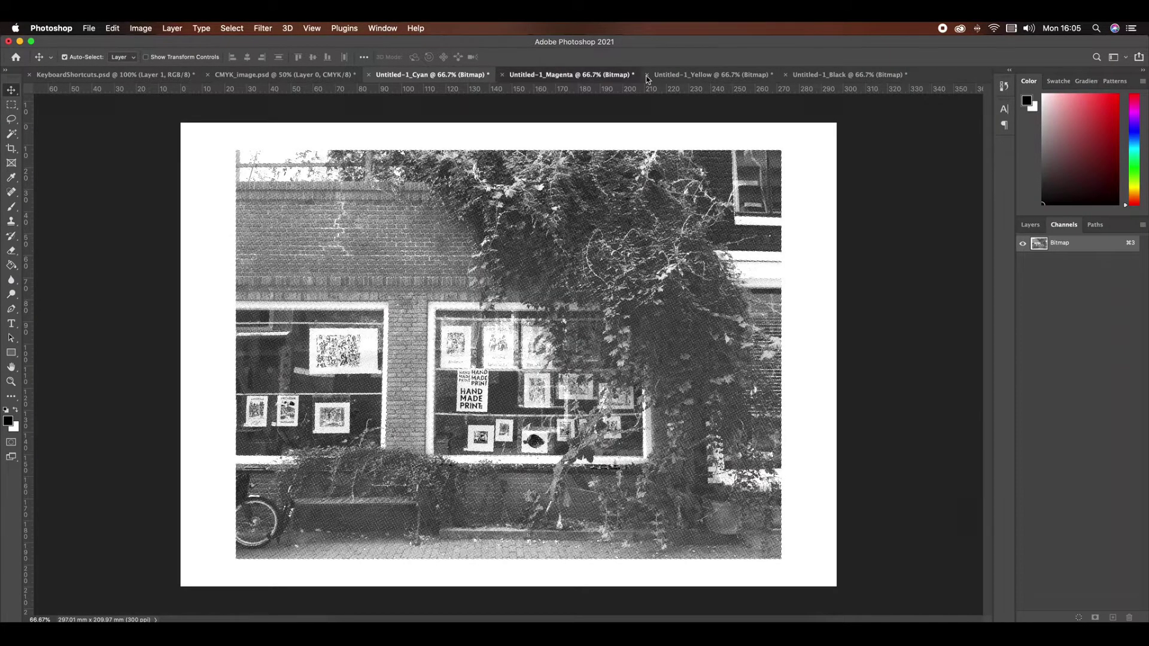
# Compare the halftone patterns of the Magenta, Yellow, Black and Cyan bitmap documents
pyautogui.click(569, 74)
pyautogui.click(730, 76)
pyautogui.hotkey('ctrl', 'Tab')
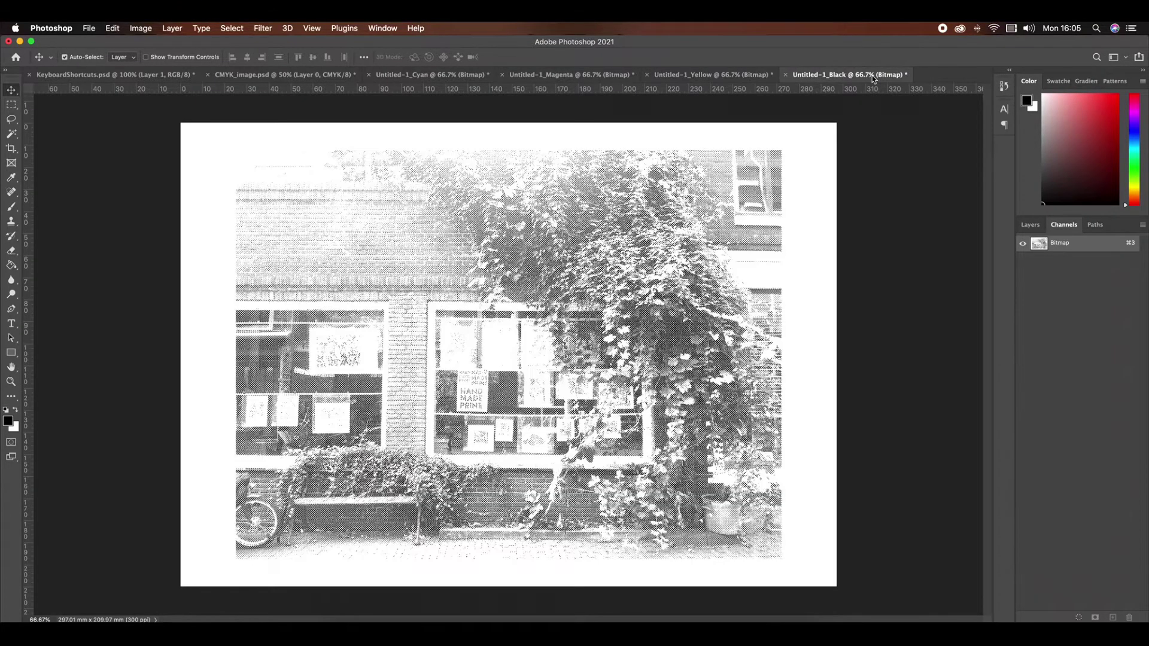
pyautogui.click(703, 76)
pyautogui.click(530, 78)
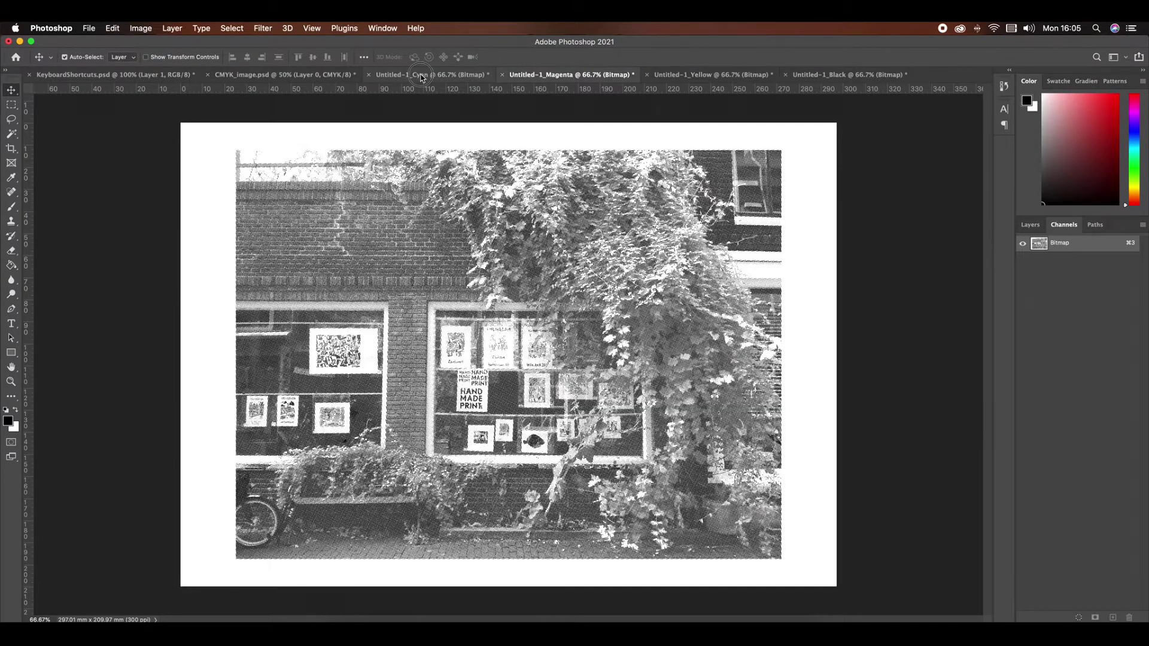
pyautogui.click(422, 76)
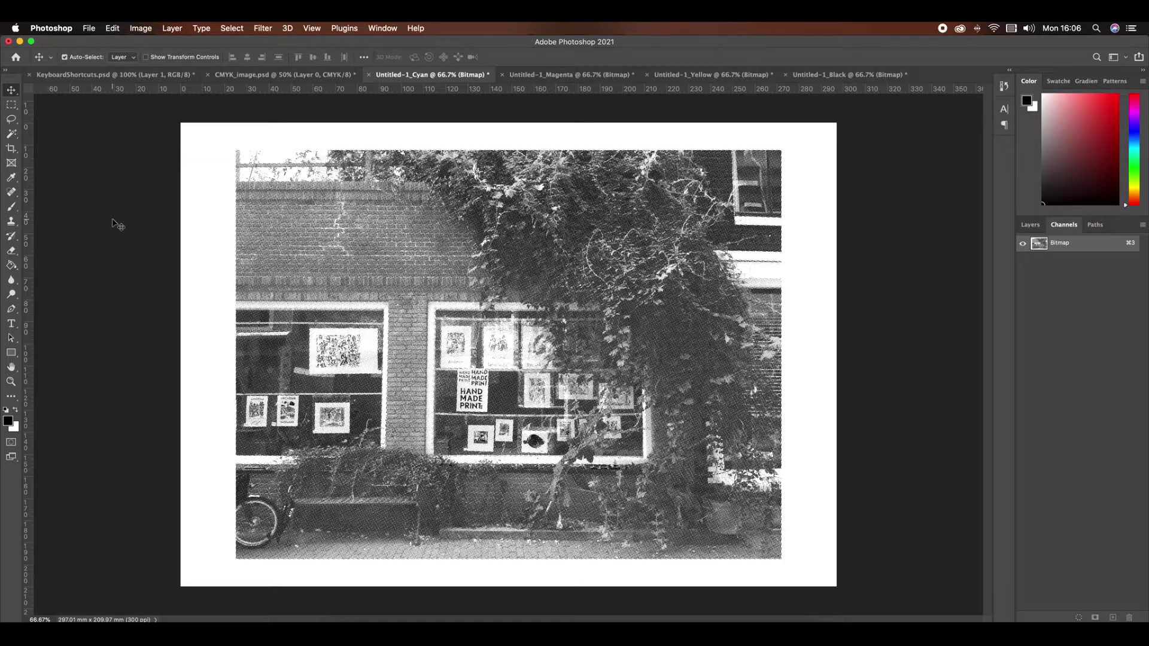
# Create a new A4 landscape document at 300 pixels/inch in CMYK Color with a white background
pyautogui.click(89, 30)
pyautogui.click(101, 41)
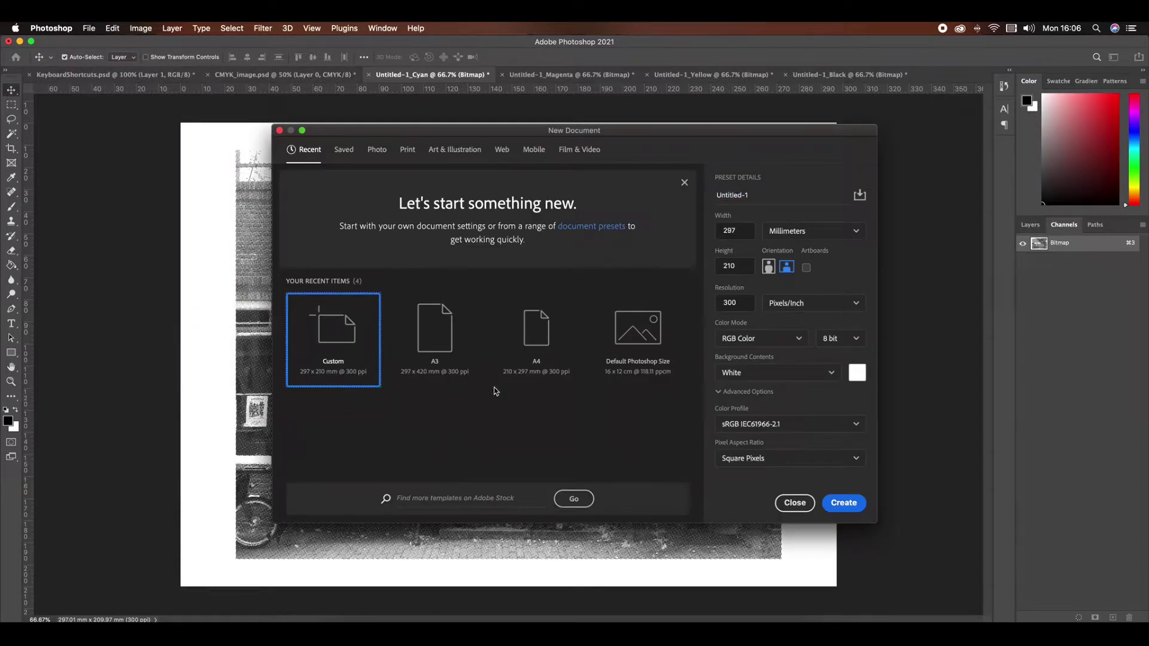
pyautogui.click(540, 335)
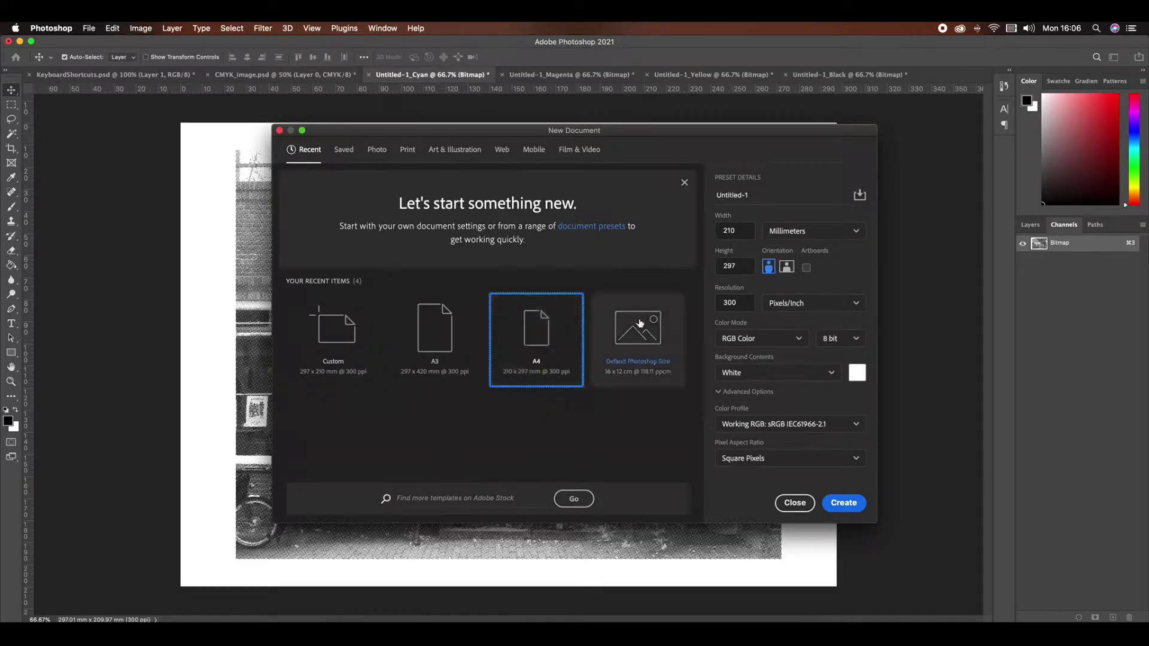
pyautogui.click(788, 268)
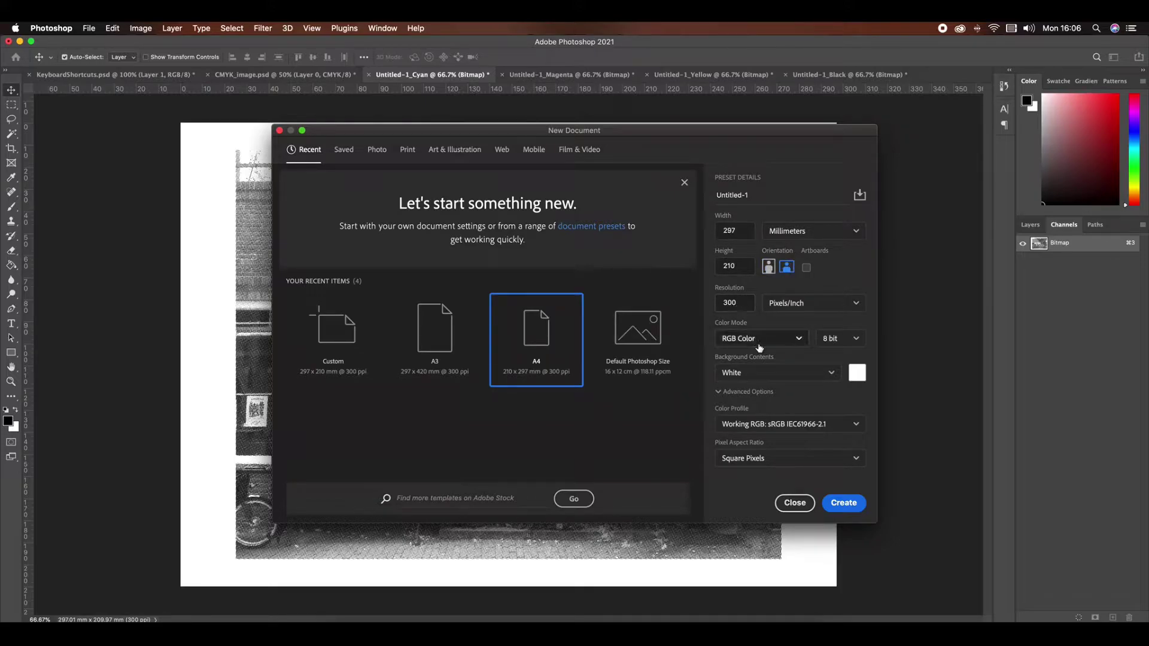
pyautogui.click(794, 340)
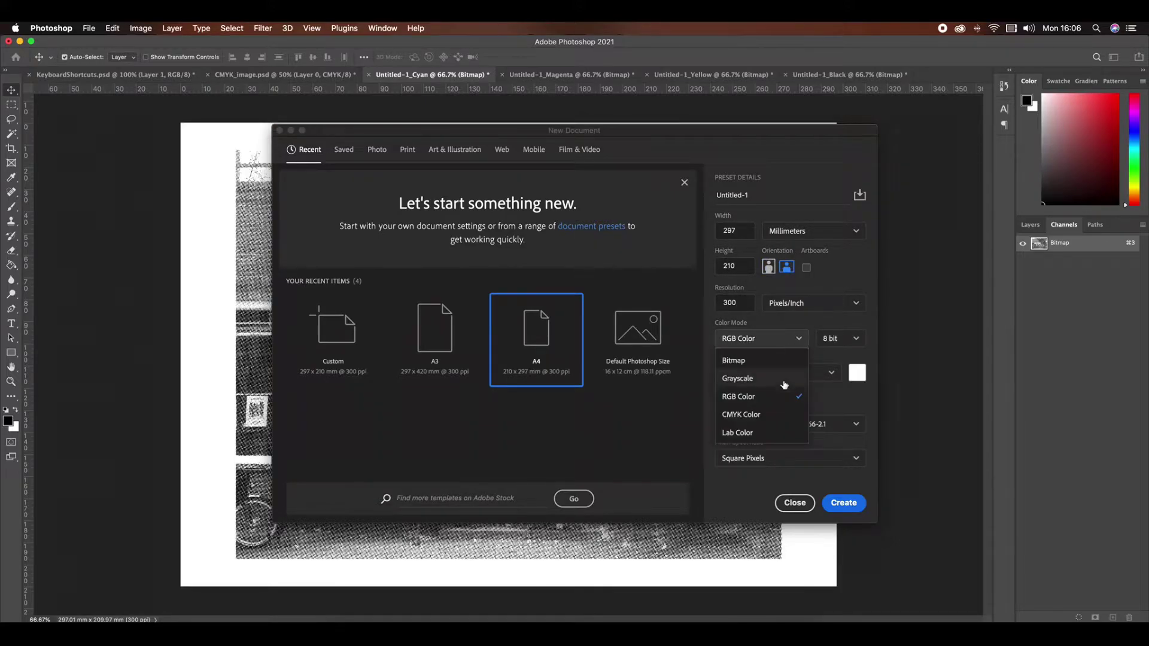
pyautogui.click(745, 412)
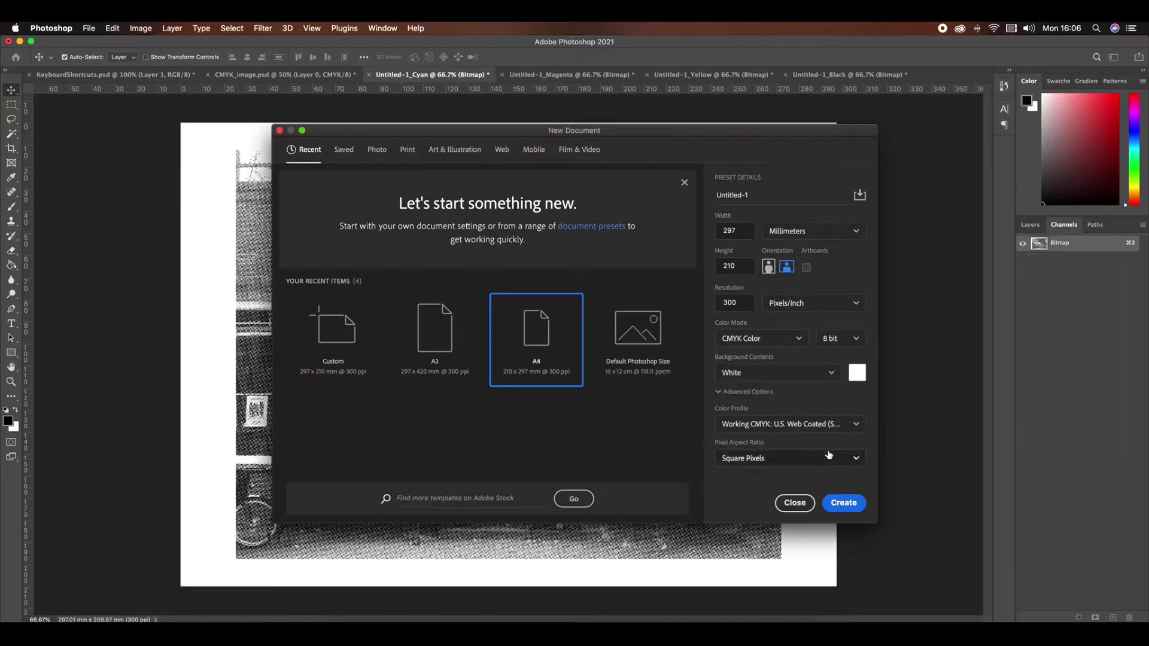
pyautogui.click(856, 506)
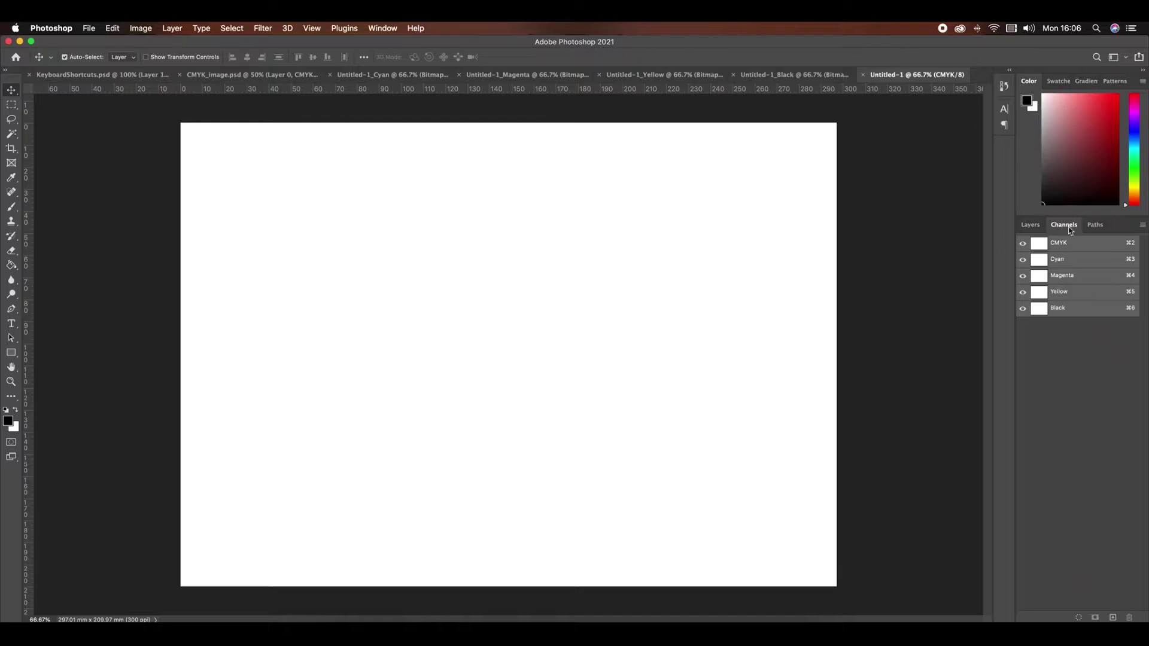
# Copy the whole Black halftone bitmap into the Black channel of the new CMYK document
pyautogui.click(1069, 310)
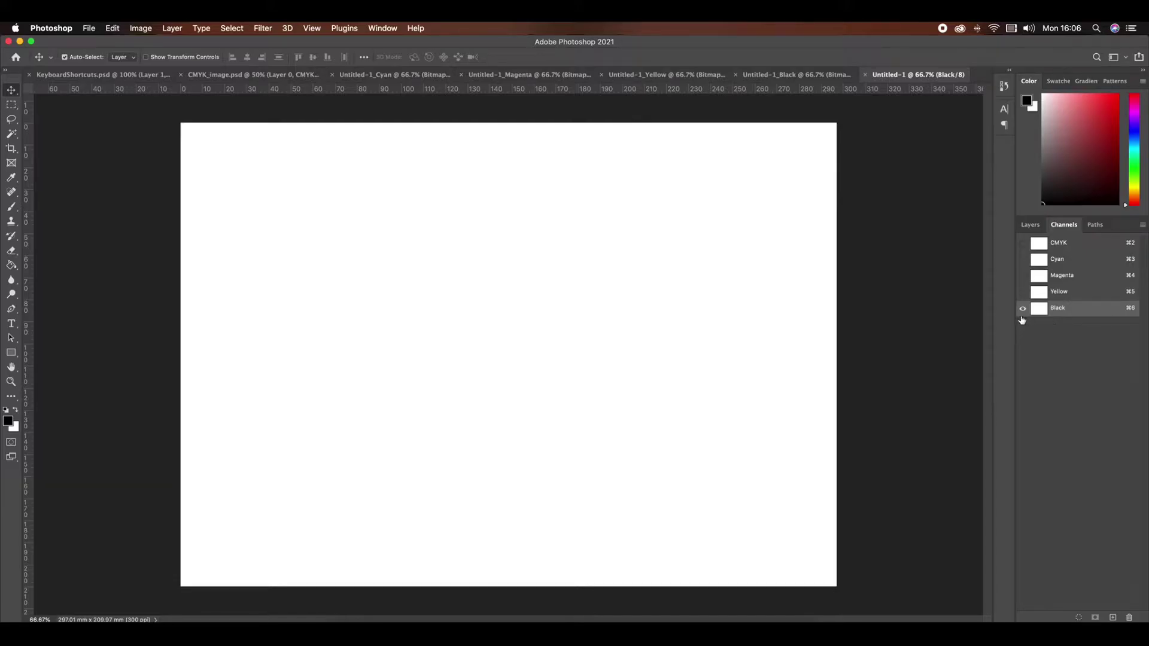
pyautogui.click(790, 75)
pyautogui.click(919, 74)
pyautogui.click(796, 74)
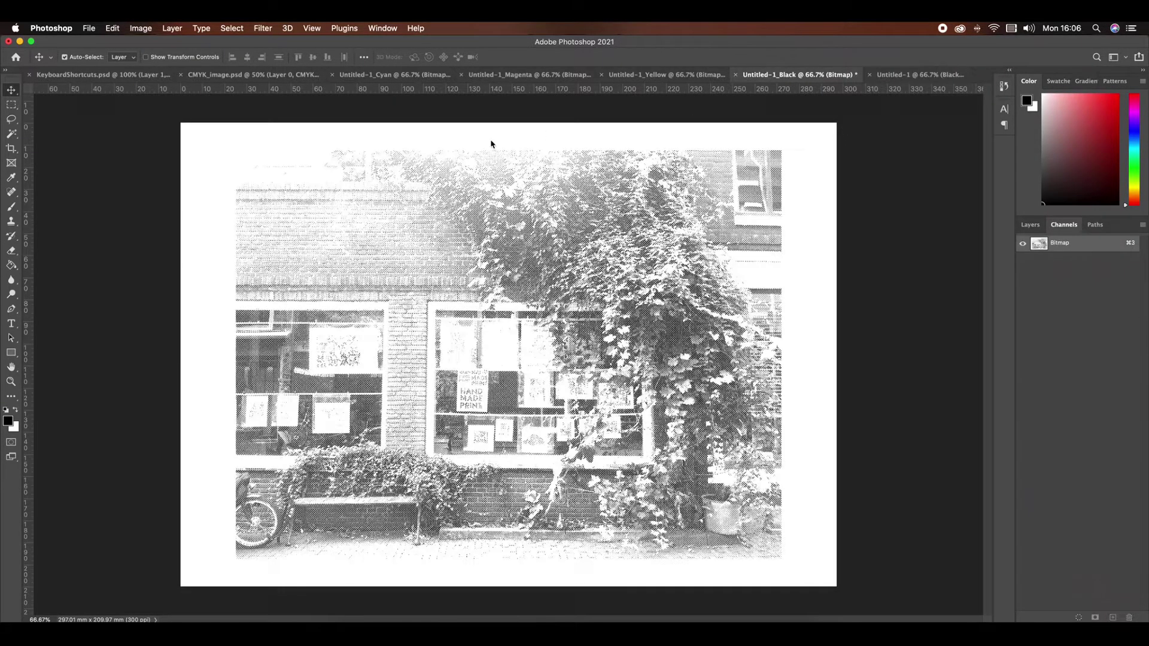
pyautogui.click(11, 106)
pyautogui.moveTo(154, 117); pyautogui.dragTo(850, 590)
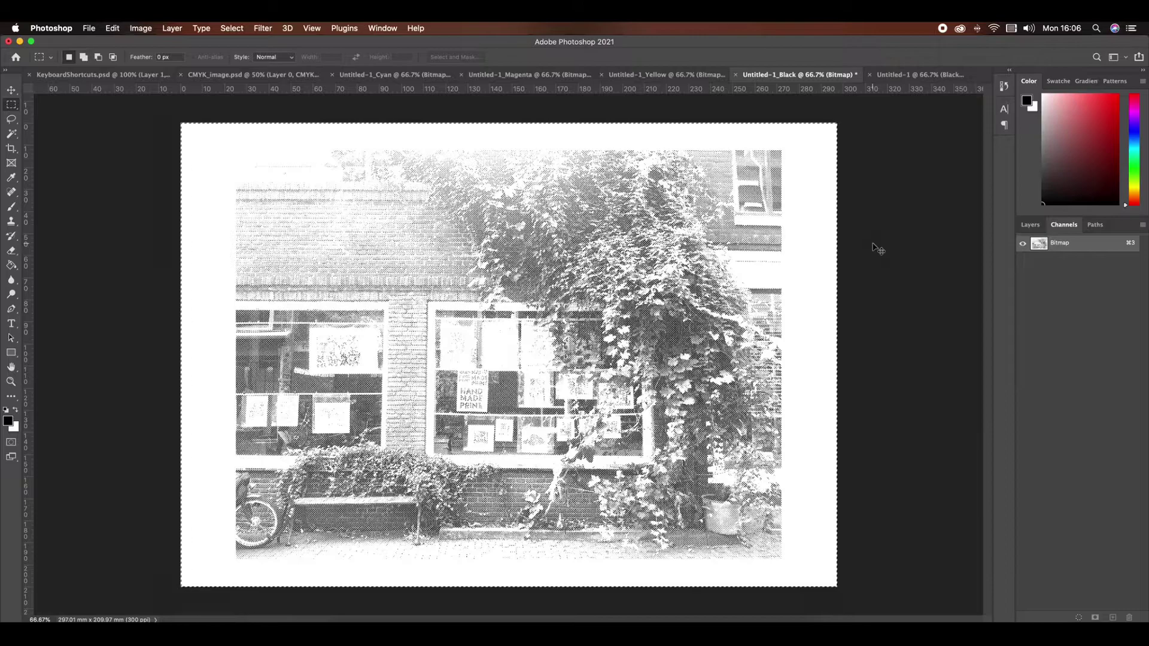
pyautogui.click(930, 73)
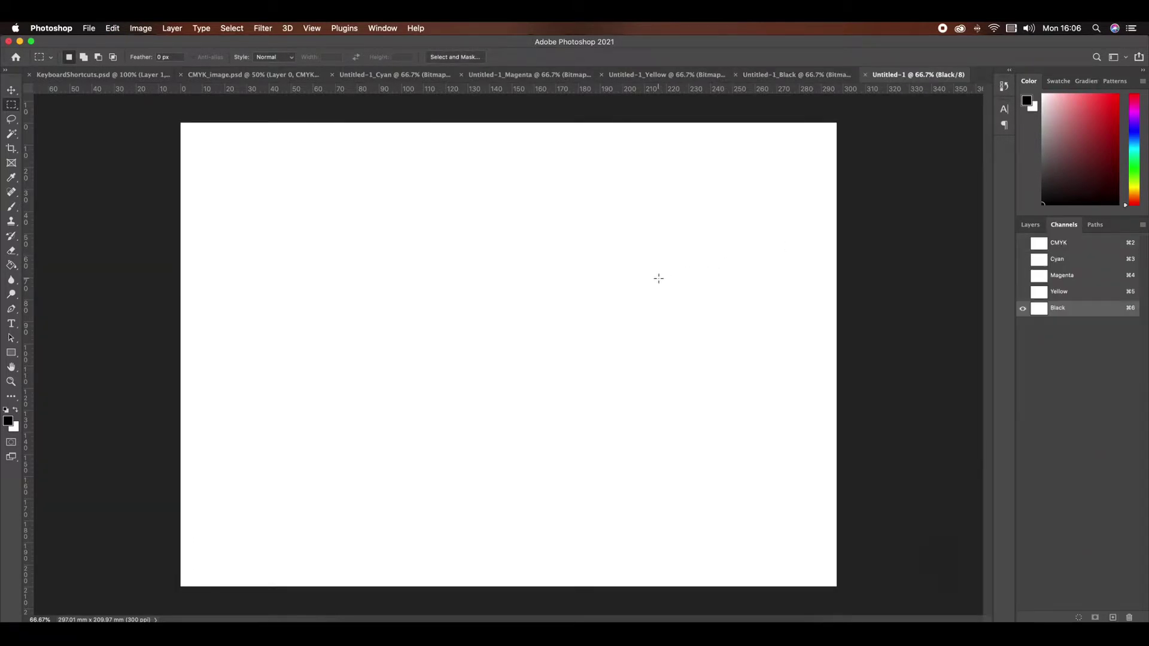
pyautogui.press('super+v')
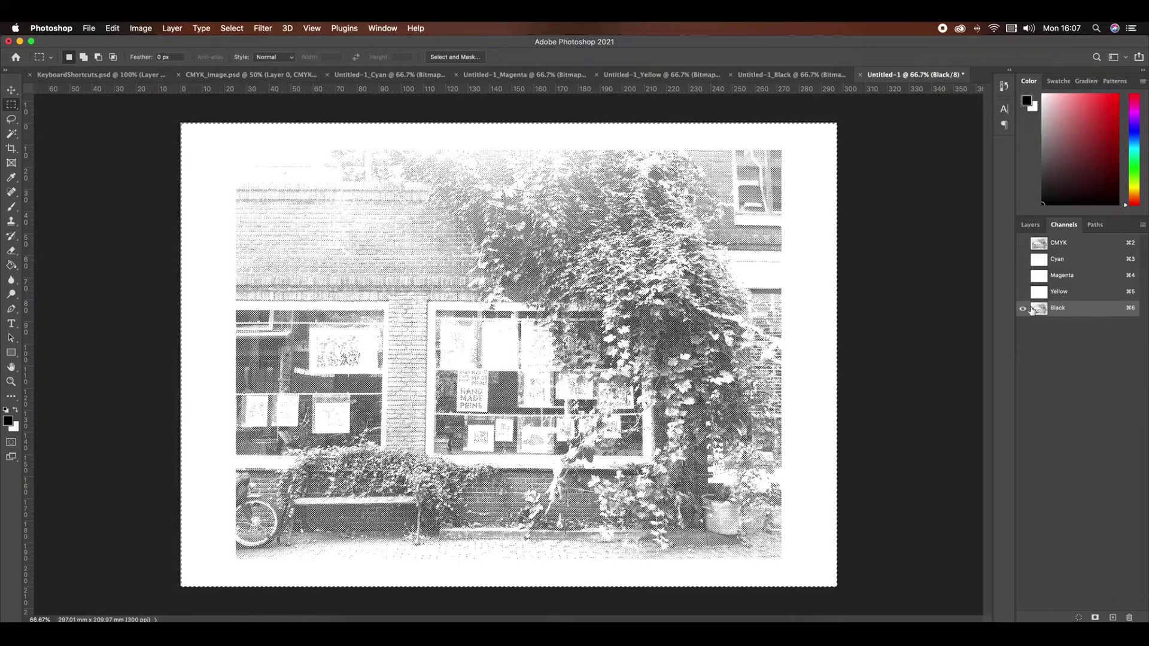
# Copy the whole Yellow halftone bitmap into the new document's Yellow channel and clear the selection
pyautogui.click(1081, 294)
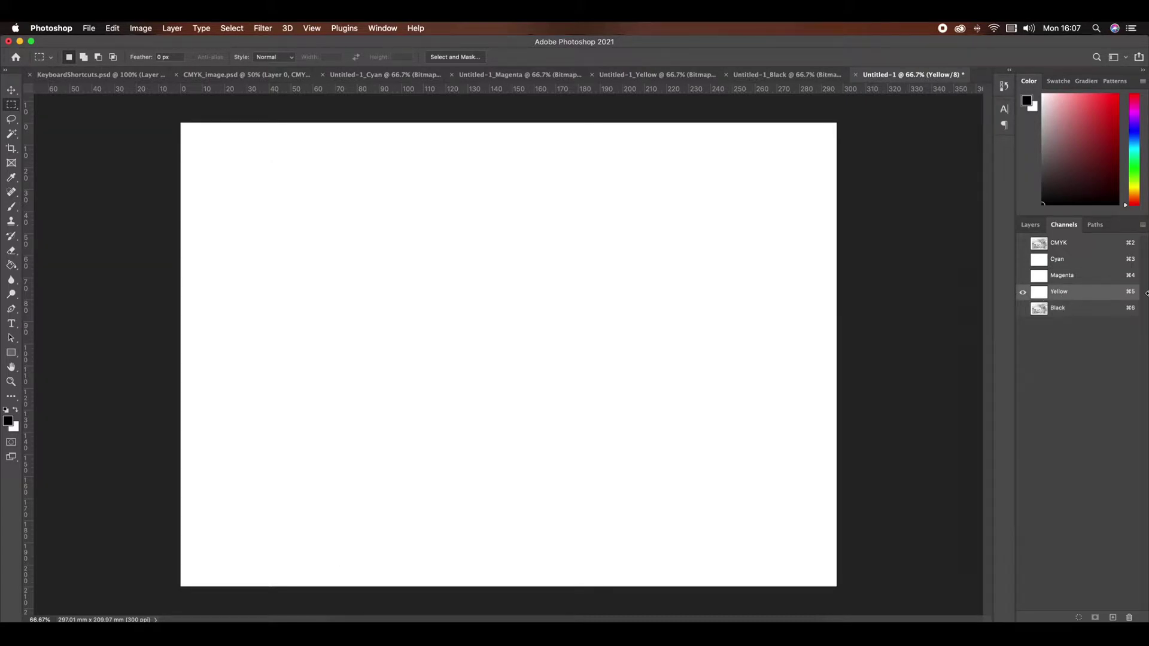
pyautogui.click(647, 75)
pyautogui.moveTo(164, 103); pyautogui.dragTo(878, 618)
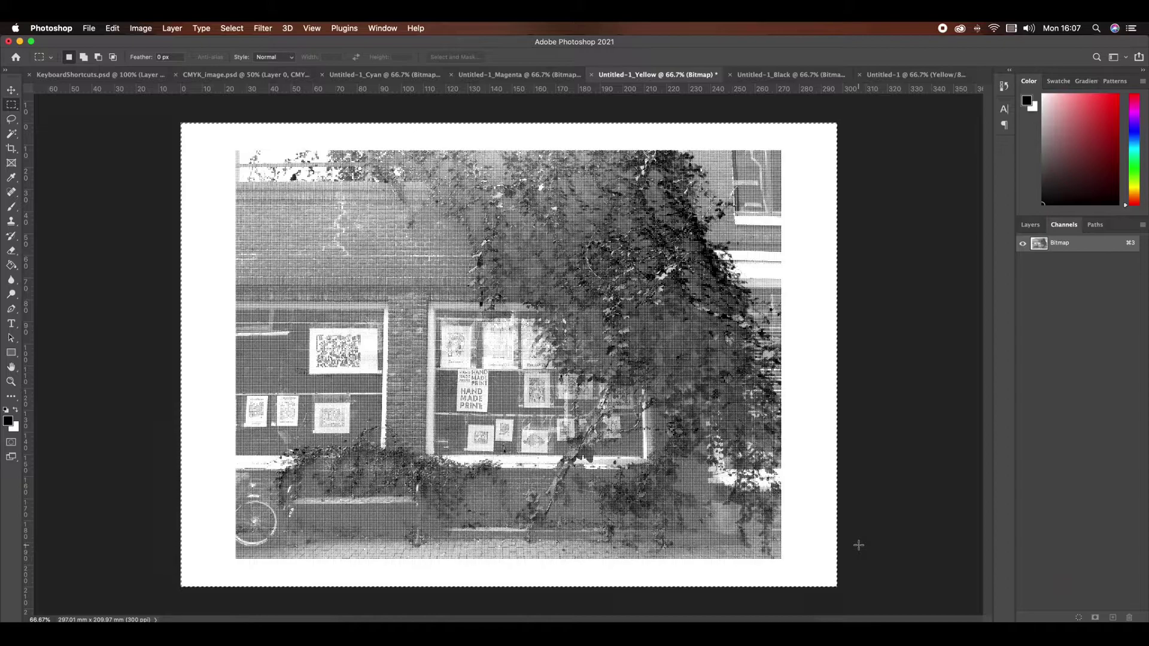
pyautogui.press('super+c')
pyautogui.click(904, 74)
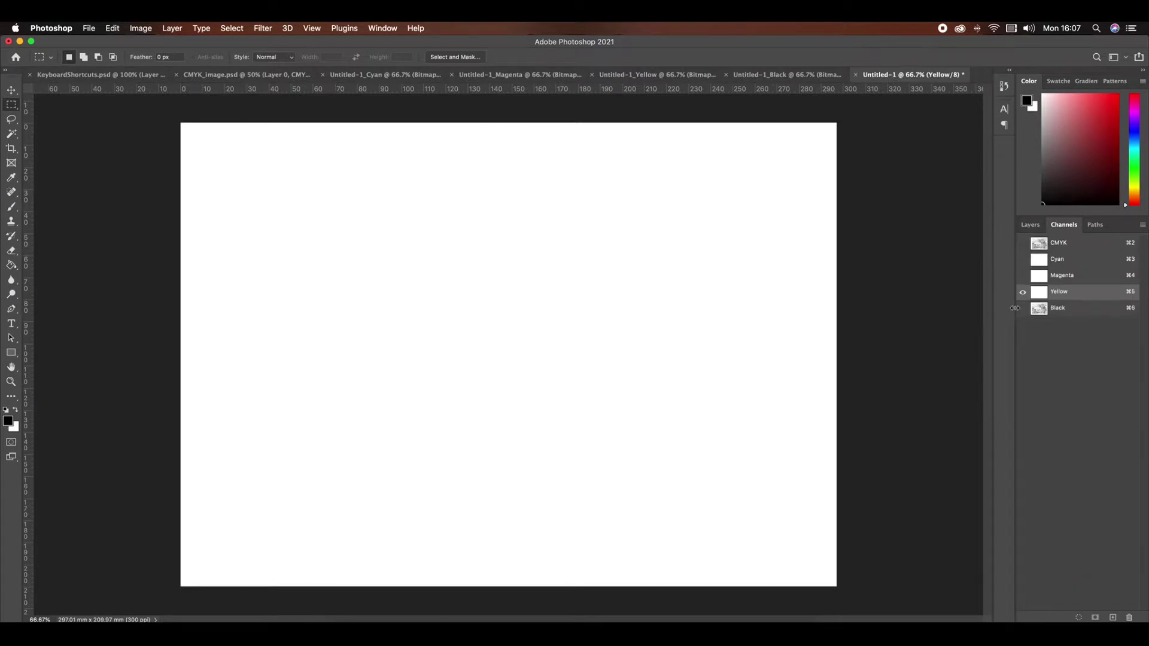
pyautogui.press('super+v')
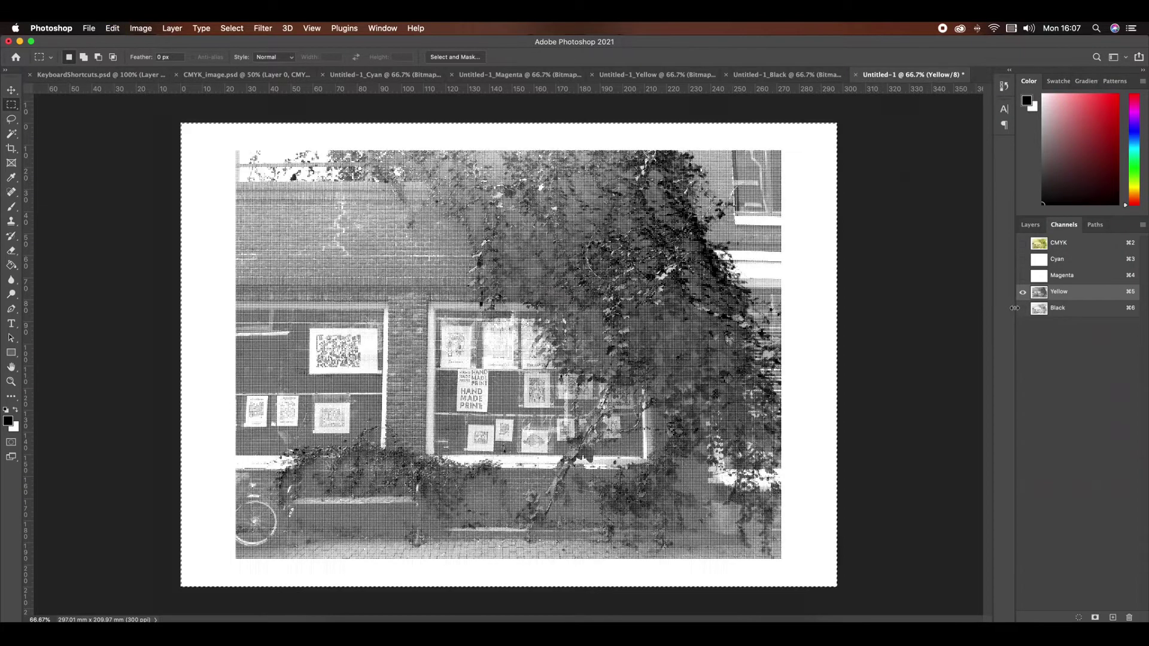
pyautogui.press('super+d')
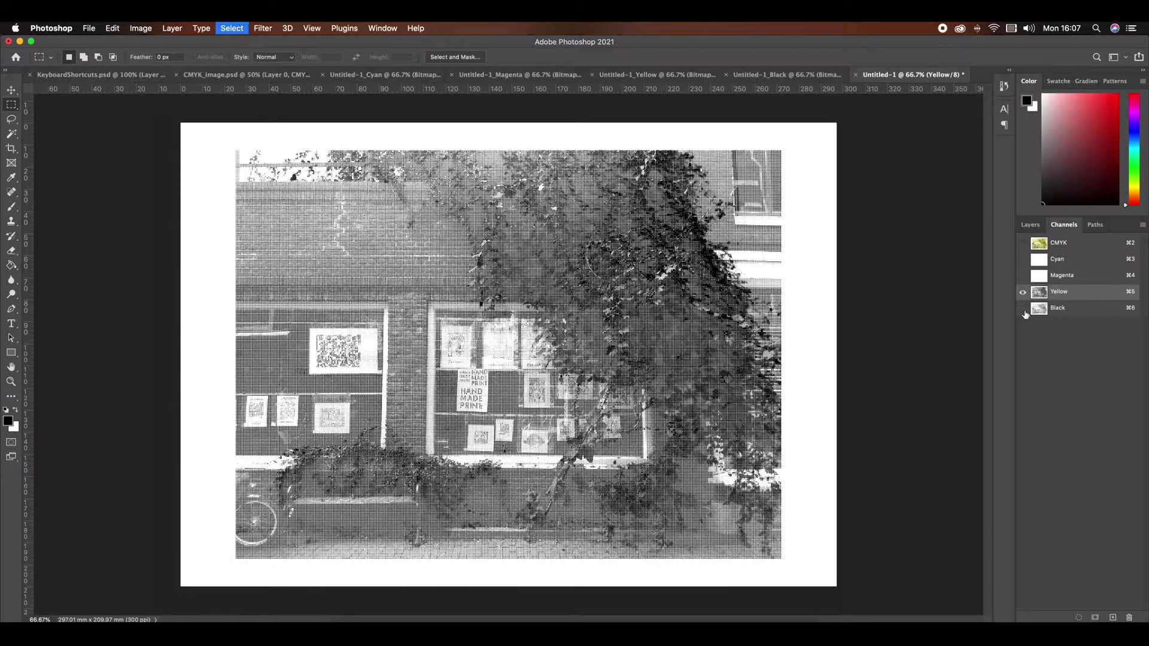
# Copy the whole Magenta halftone bitmap into the Magenta channel of the new CMYK document
pyautogui.click(1086, 278)
pyautogui.click(513, 74)
pyautogui.moveTo(251, 171); pyautogui.dragTo(837, 587)
pyautogui.press('super+c')
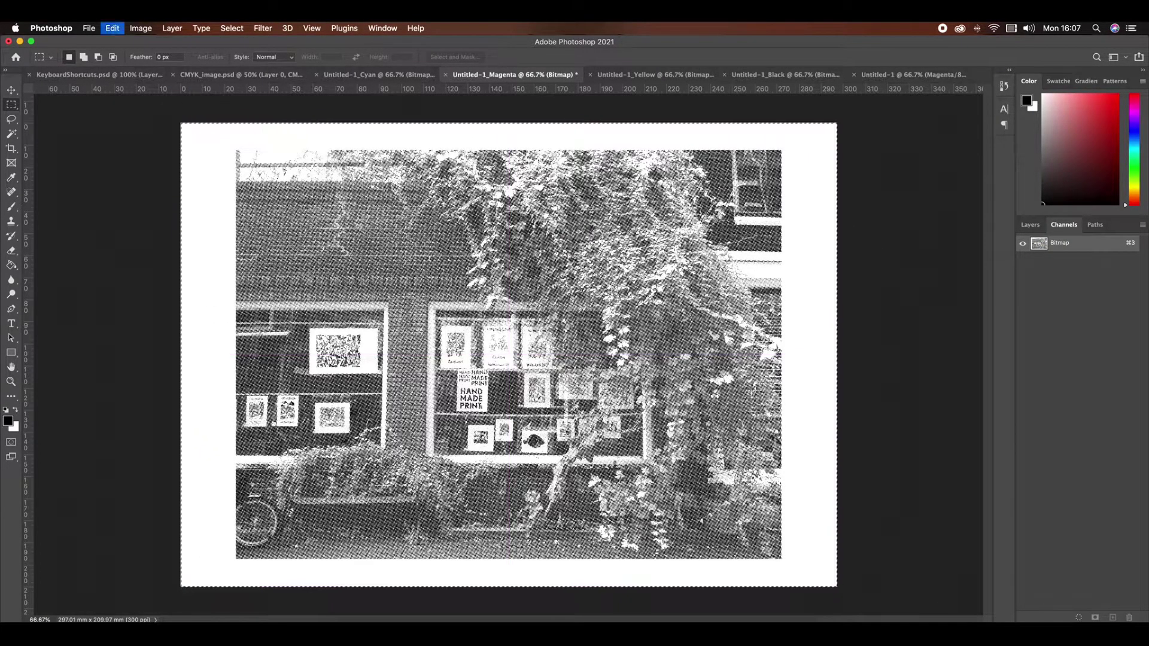
pyautogui.click(934, 74)
pyautogui.press('super+v')
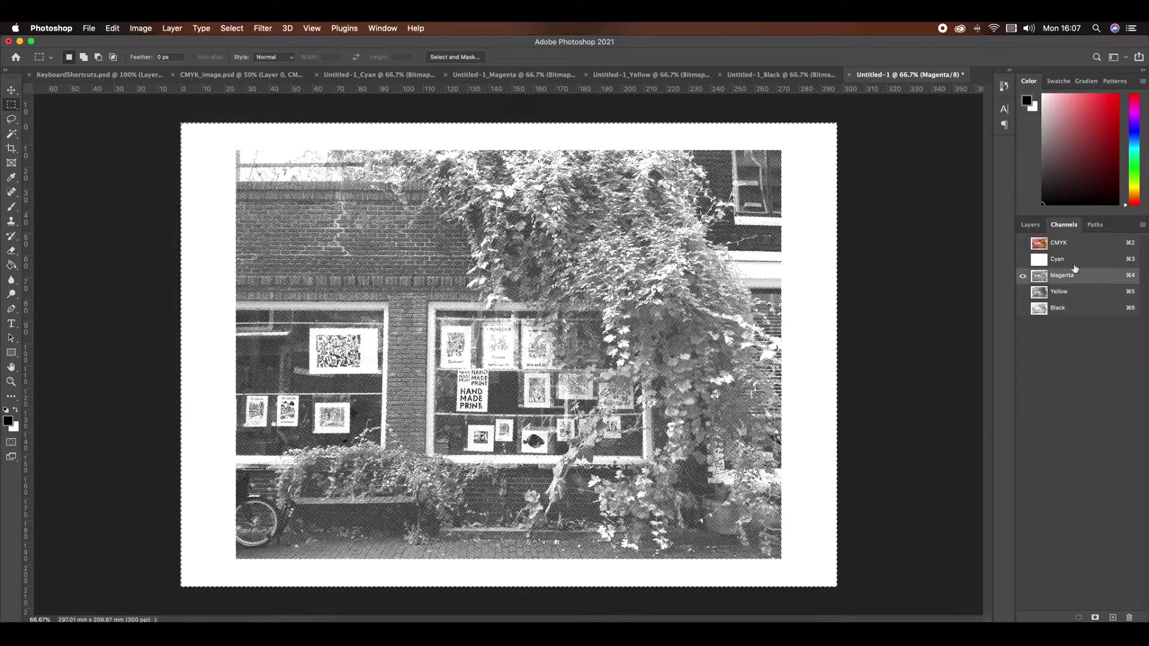
# Copy the whole Cyan halftone bitmap into the new document's Cyan channel and clear the selection
pyautogui.click(1077, 261)
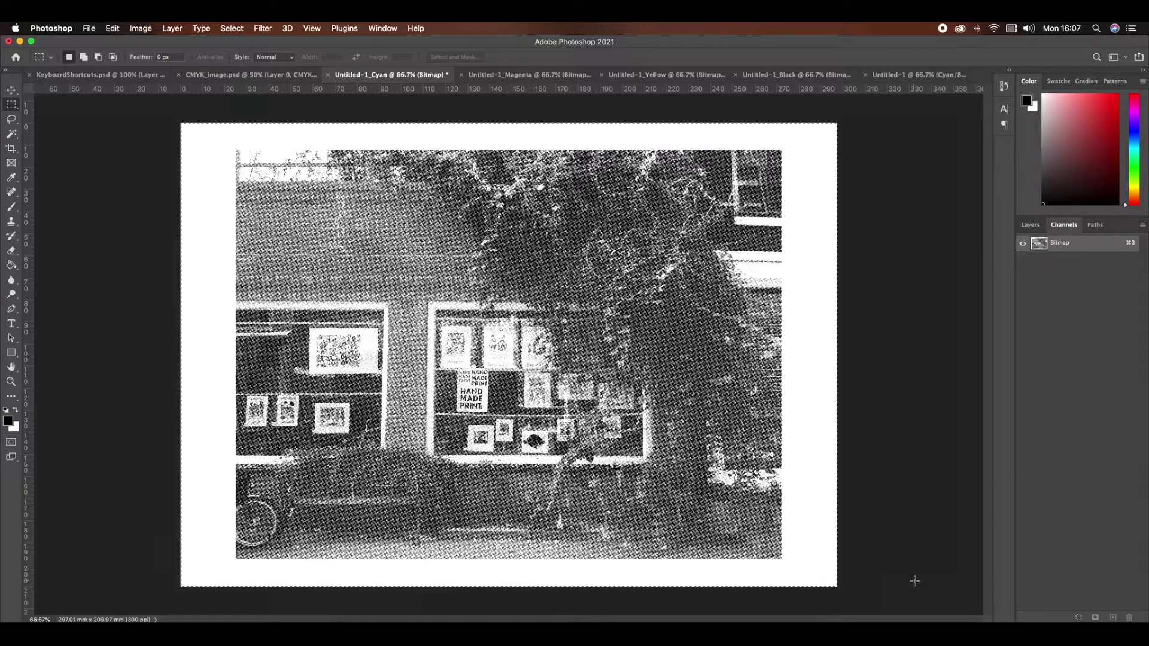
pyautogui.press('super+c')
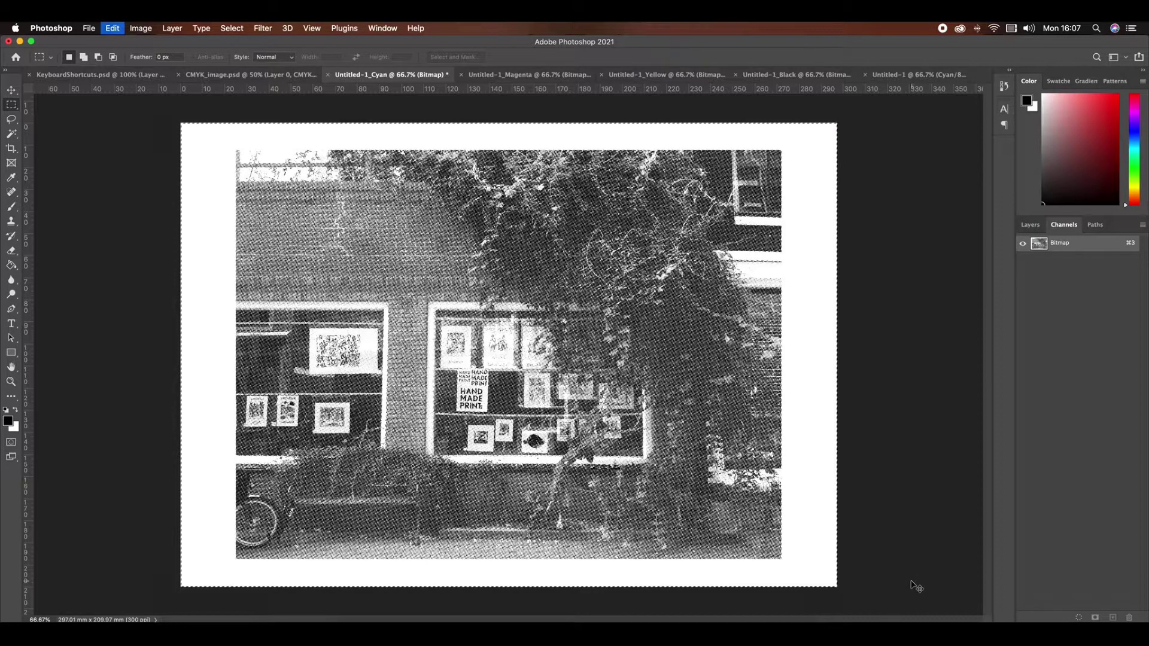
pyautogui.click(919, 74)
pyautogui.press('super+v')
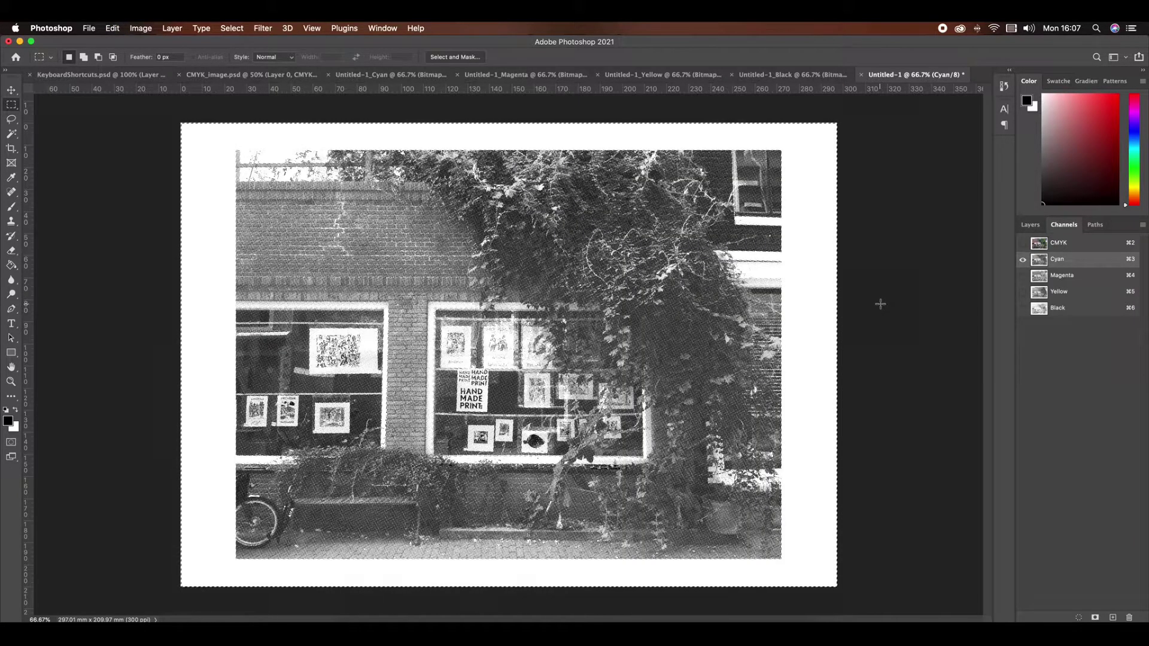
pyautogui.press('super+d')
pyautogui.press('super+d')
# Make all the CMYK channels visible together and view the combined halftone image at 33.3% zoom
pyautogui.click(1023, 243)
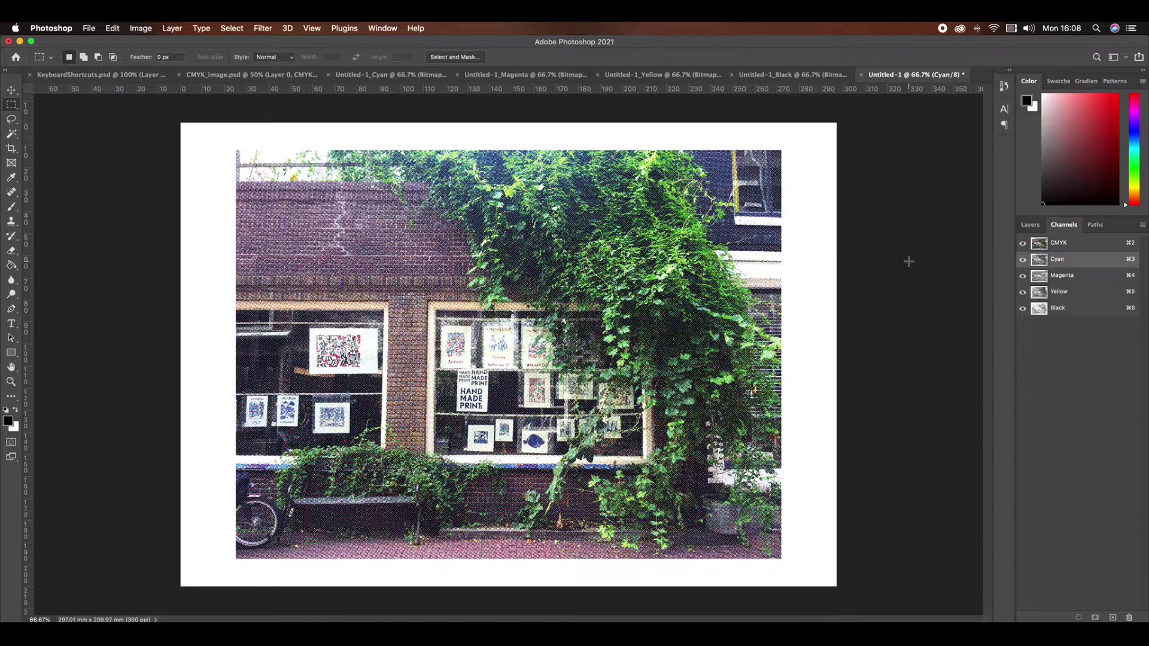
pyautogui.press('super+minus')
pyautogui.press('super+minus')
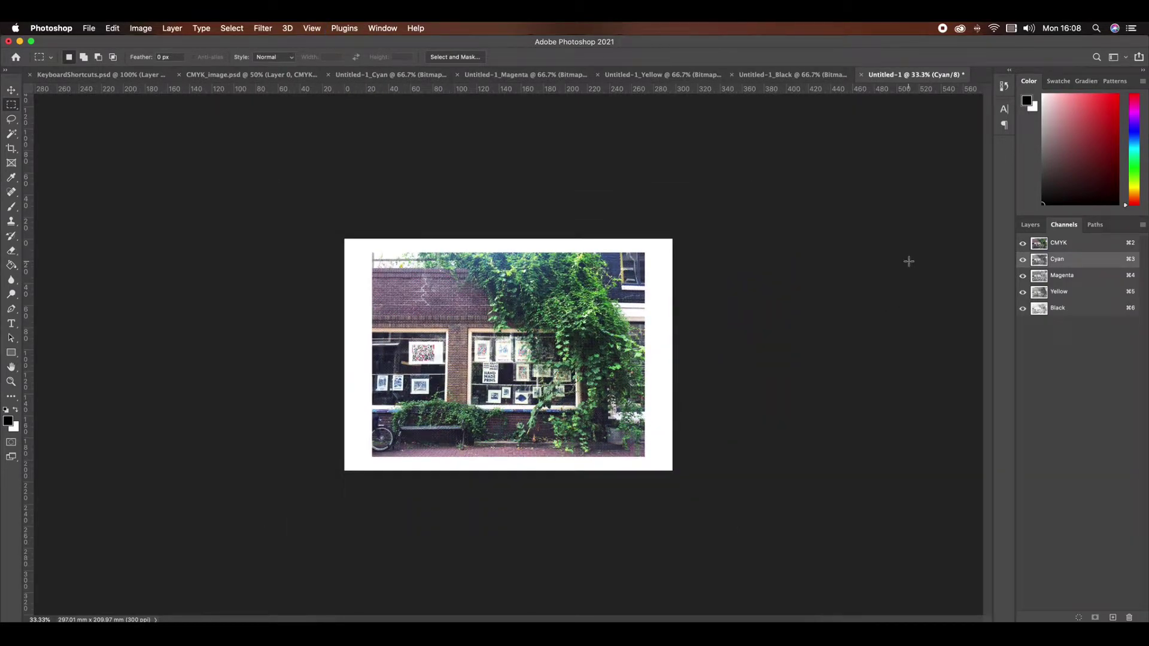
# Toggle the Cyan, Magenta and Yellow channels to compare their contributions, restore the full CMYK composite and view it at 66.7% zoom
pyautogui.click(1023, 262)
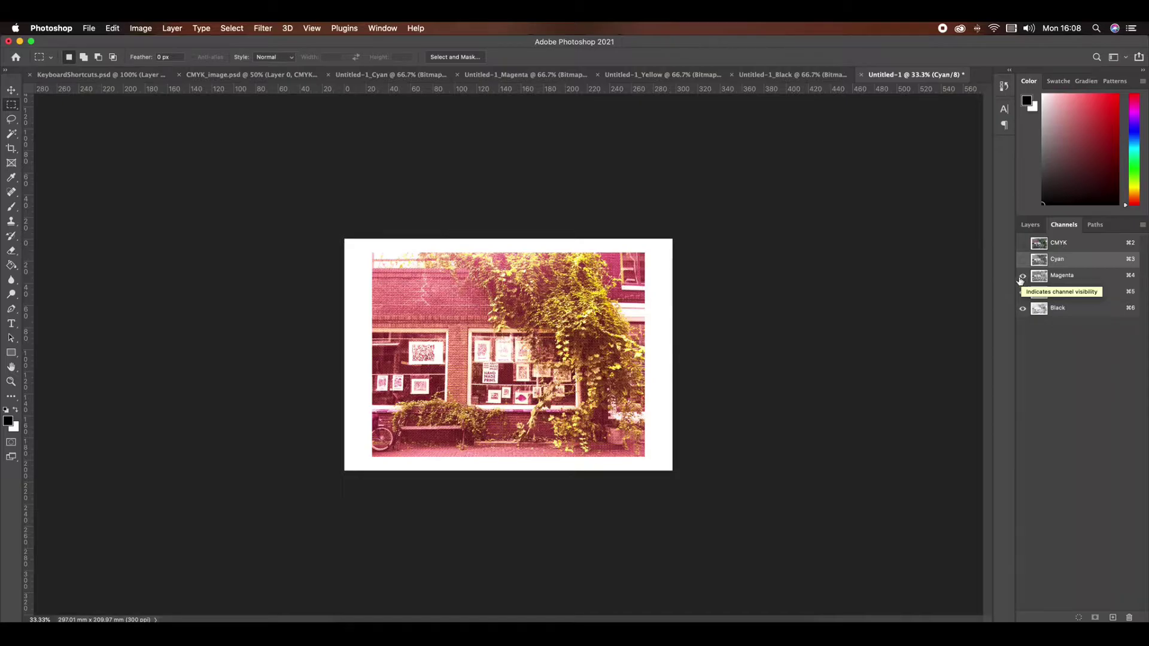
pyautogui.click(1023, 276)
pyautogui.click(1023, 292)
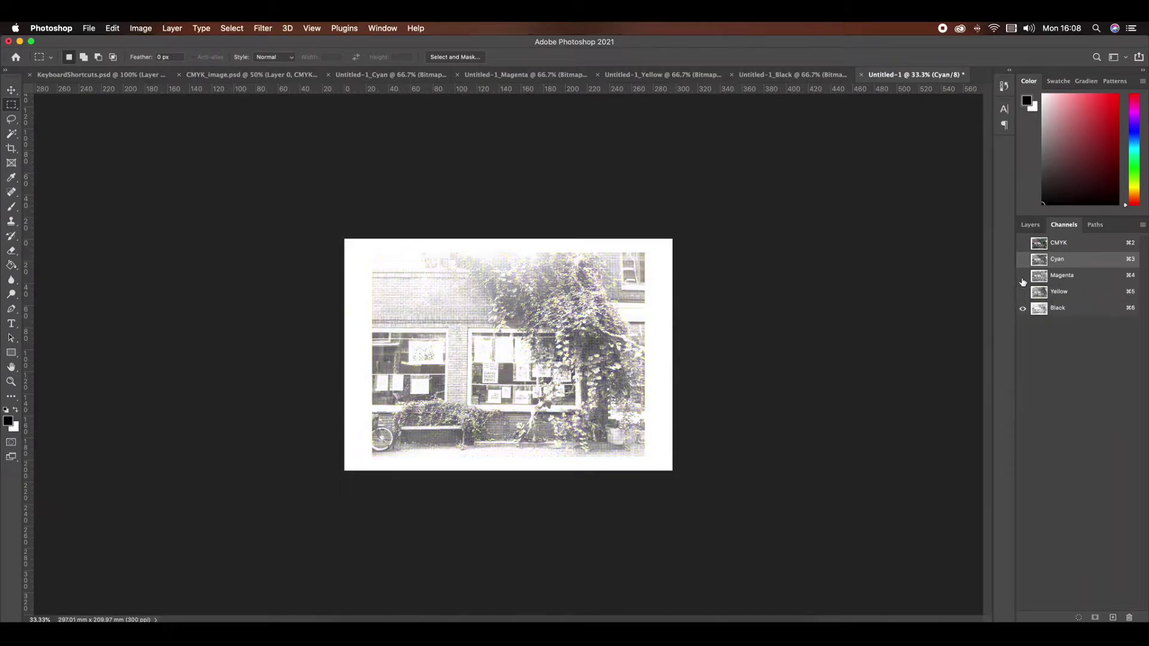
pyautogui.click(1024, 277)
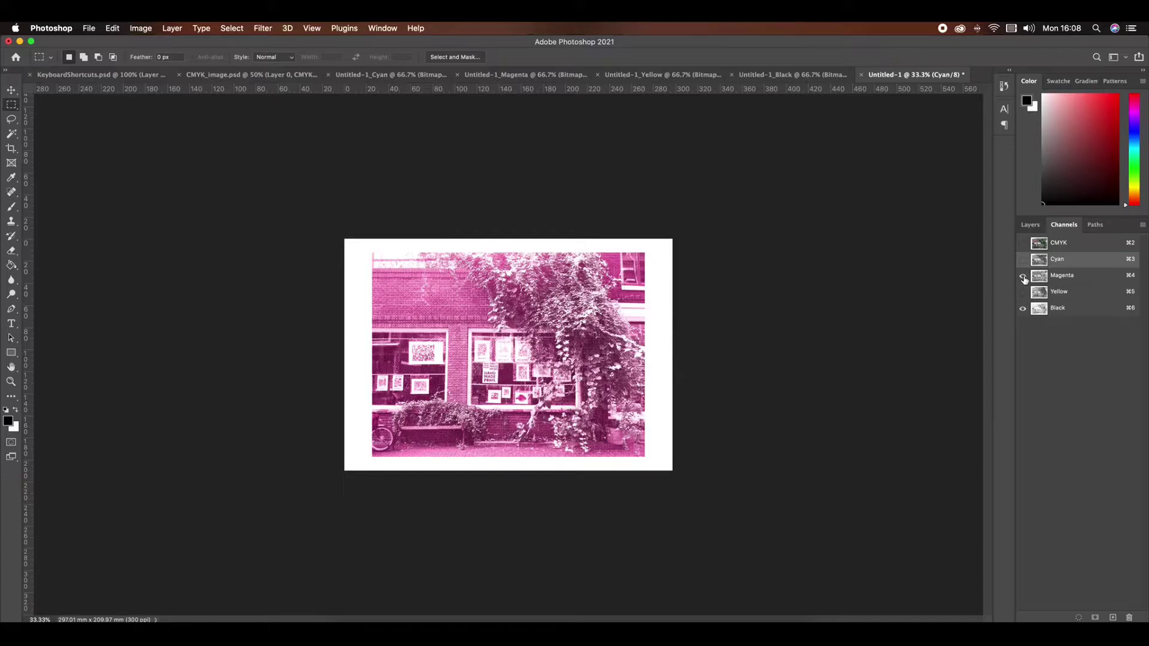
pyautogui.click(1023, 244)
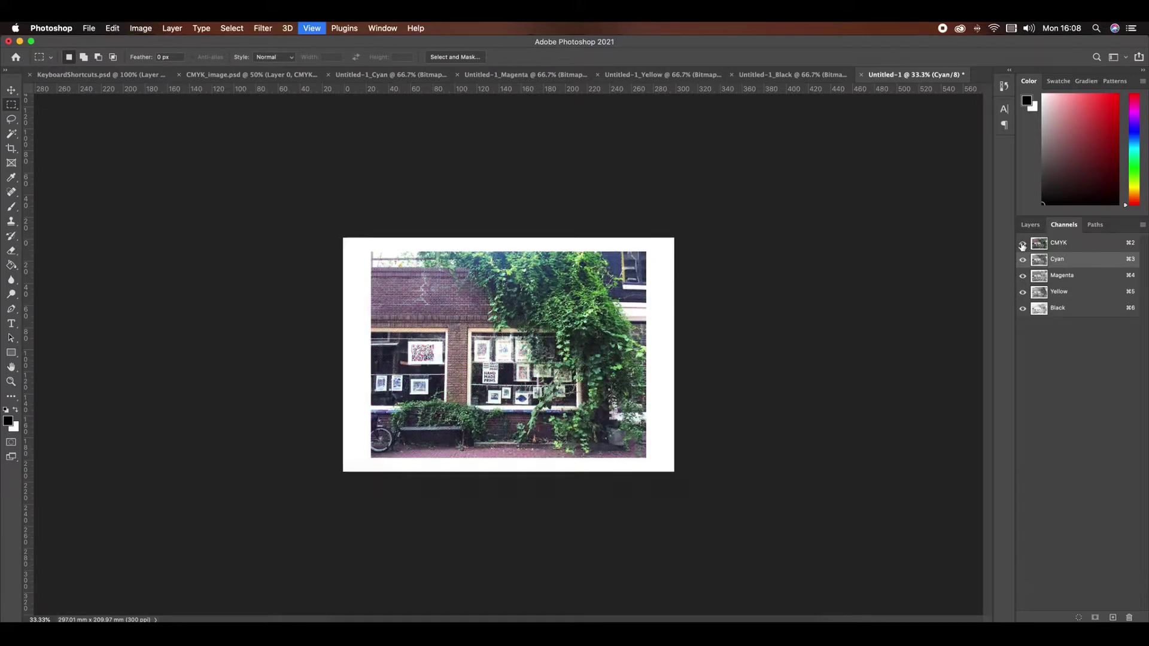
pyautogui.press('super+plus')
pyautogui.press('super+plus')
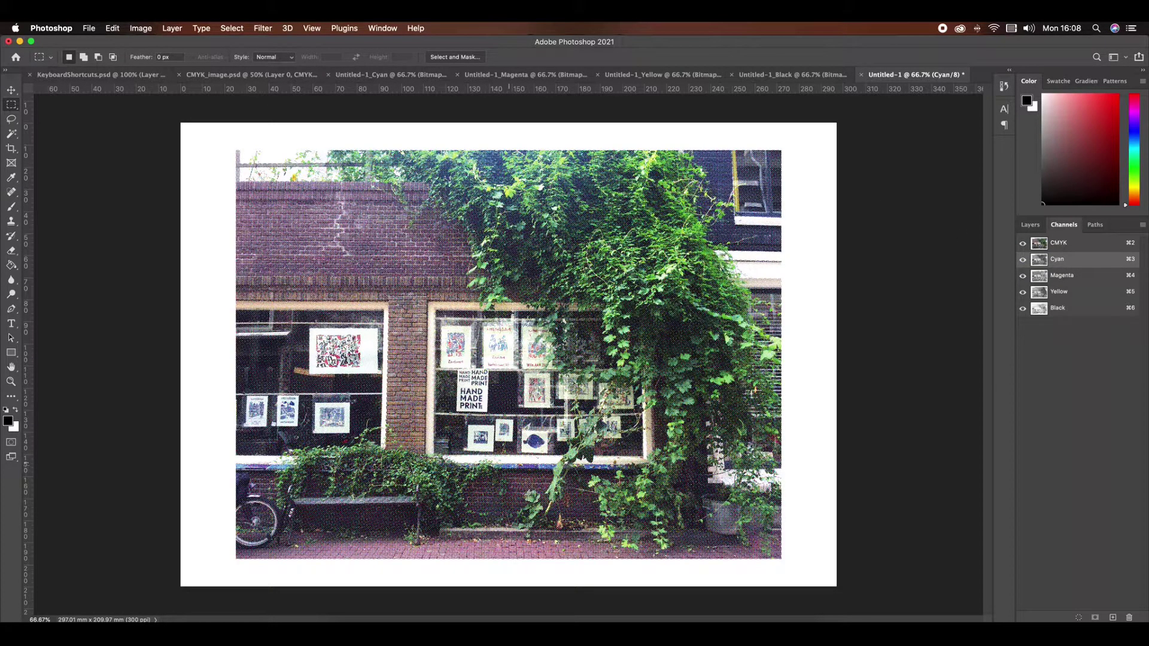
# Preview the combined CMYK image in the print settings with landscape layout, and leave without printing
pyautogui.click(90, 28)
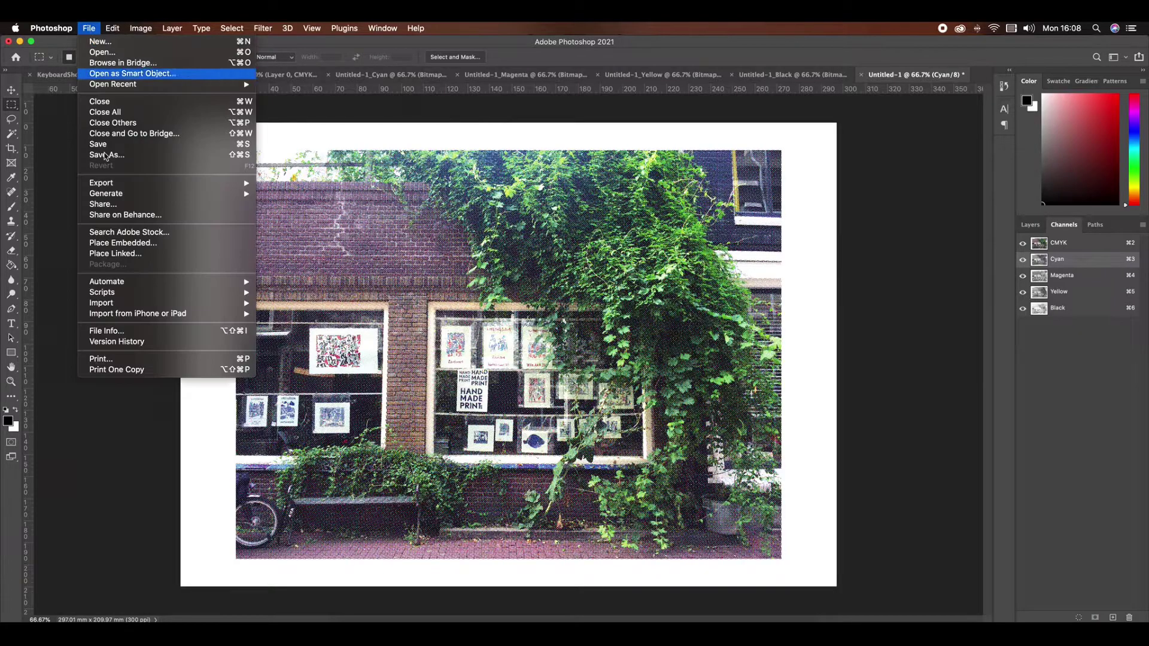
pyautogui.click(127, 359)
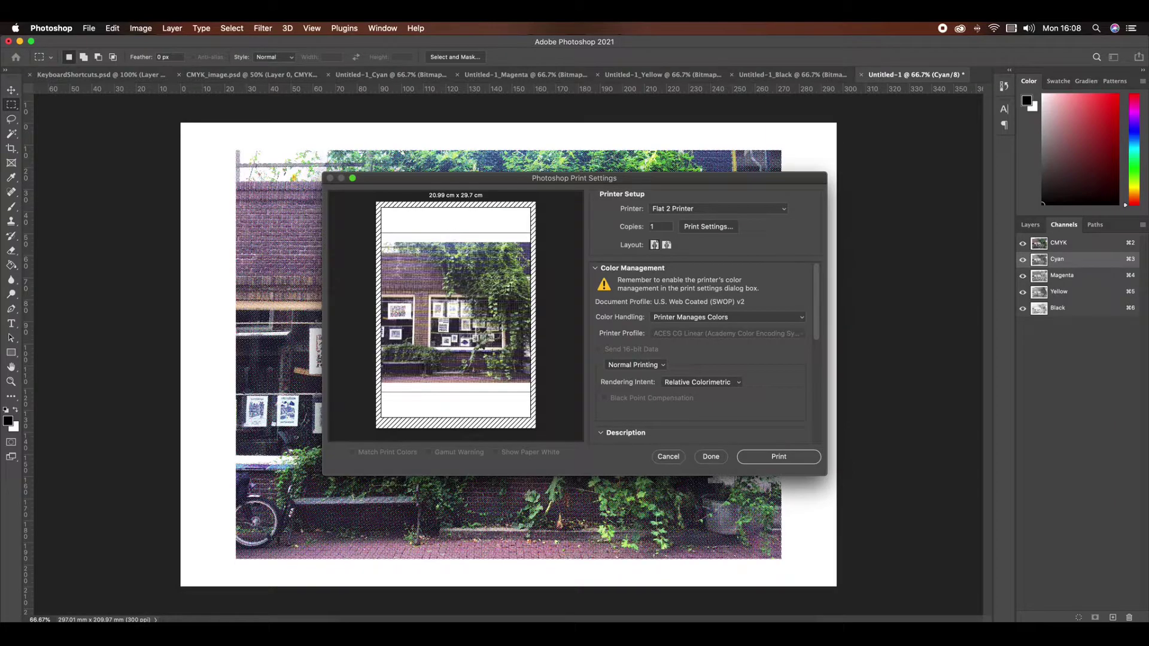
pyautogui.click(667, 246)
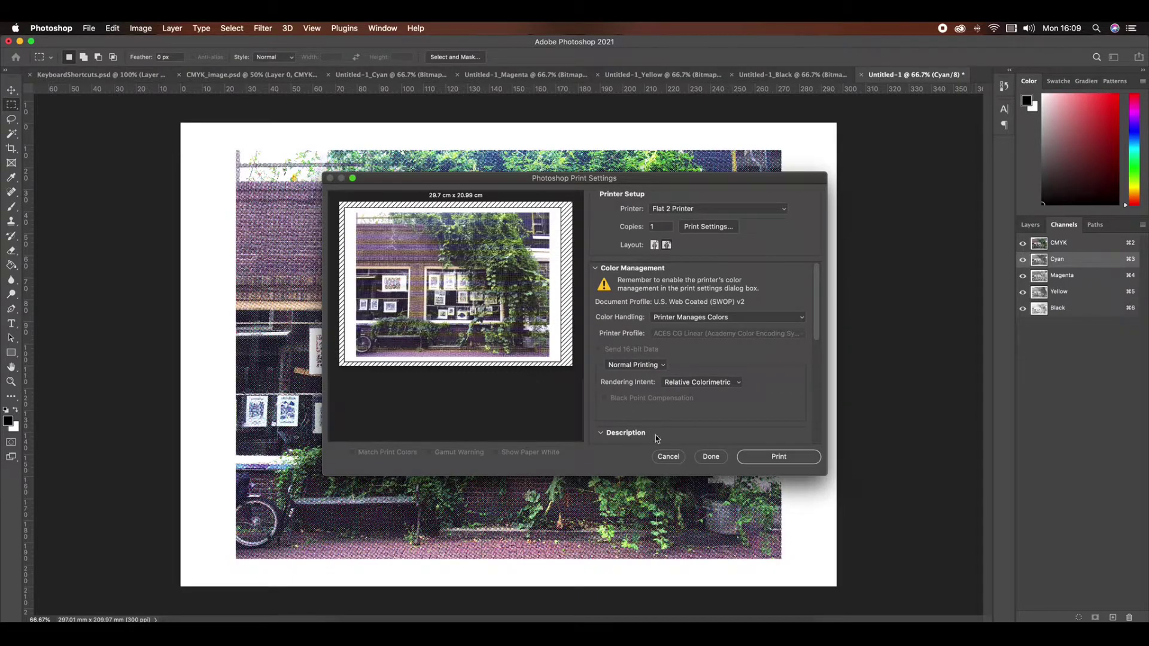
pyautogui.click(669, 458)
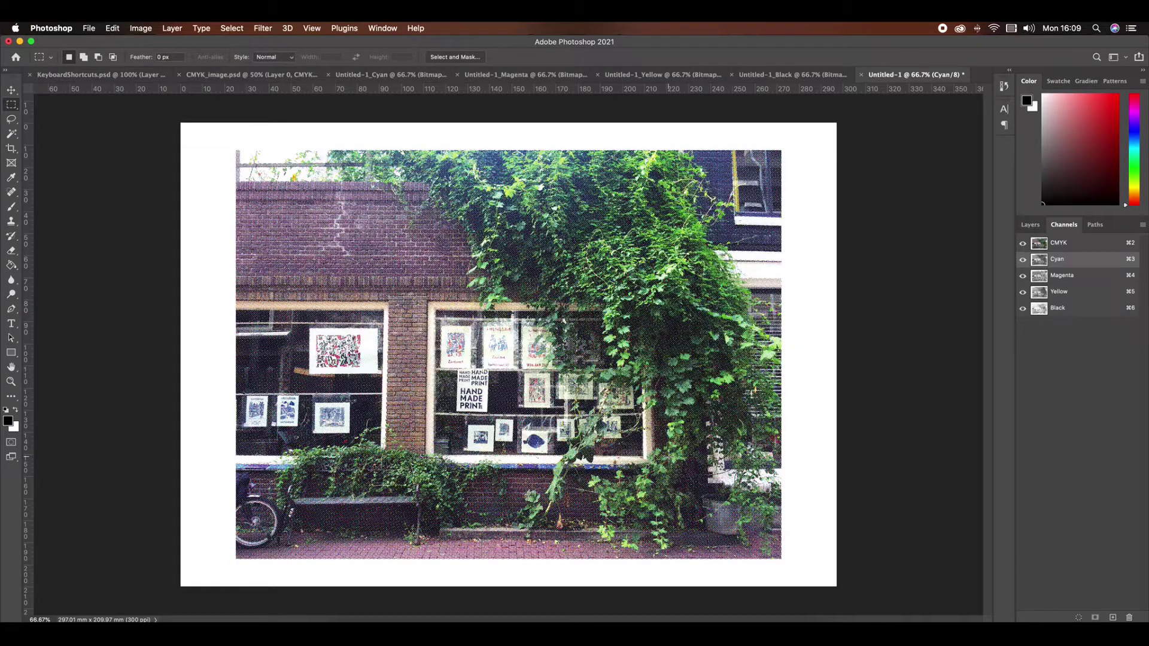
# Isolate the Black channel and review its print preview and the printer's own settings, leaving without printing
pyautogui.moveTo(1023, 262); pyautogui.dragTo(1024, 297)
pyautogui.click(1068, 310)
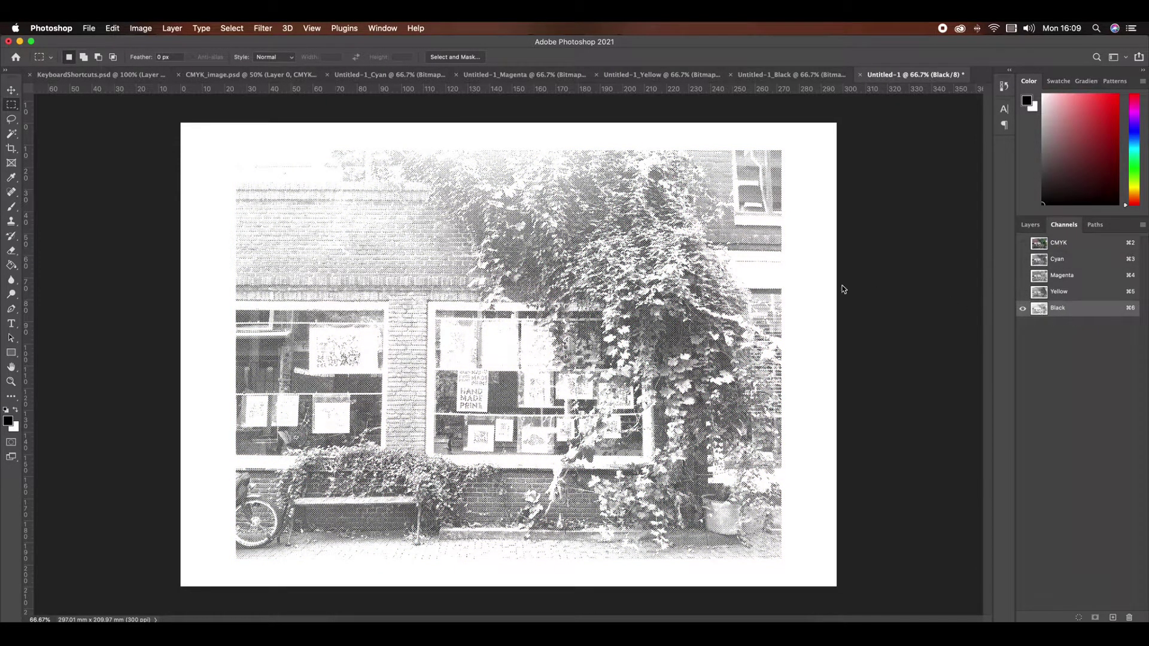
pyautogui.click(89, 30)
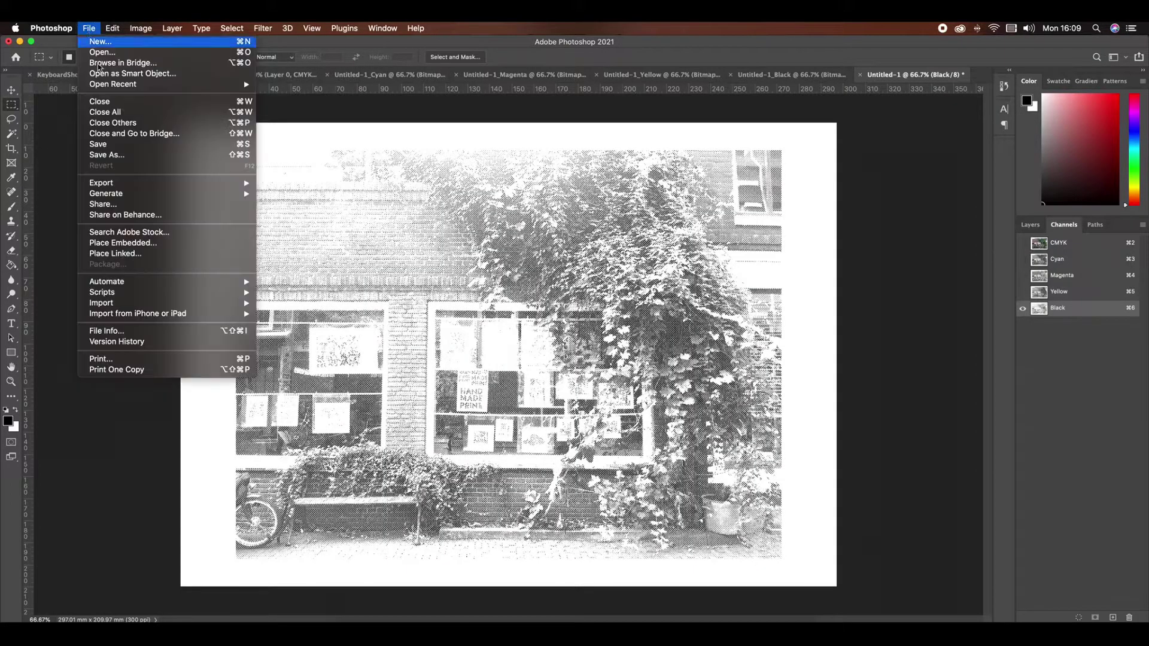
pyautogui.click(122, 359)
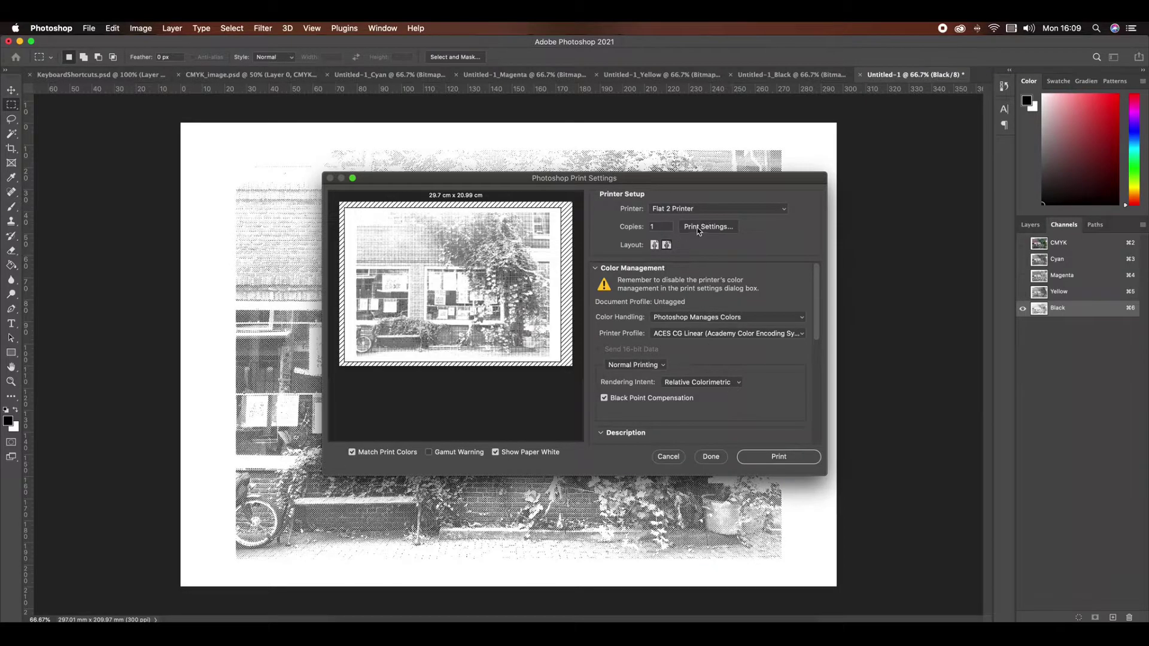
pyautogui.click(708, 226)
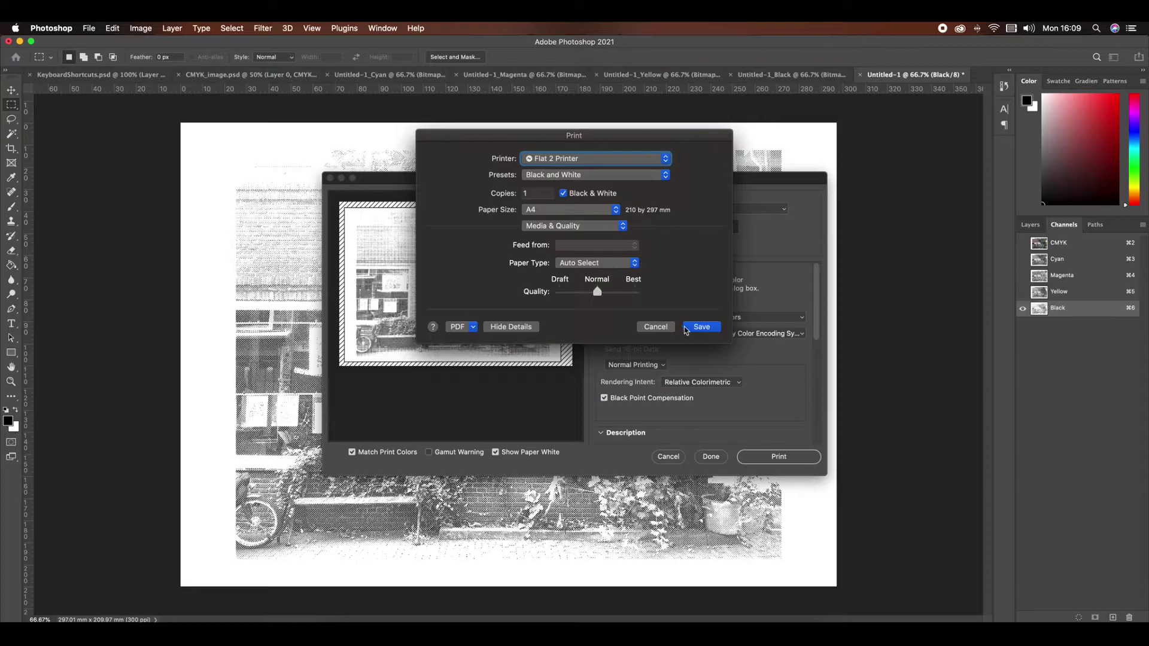
pyautogui.click(656, 327)
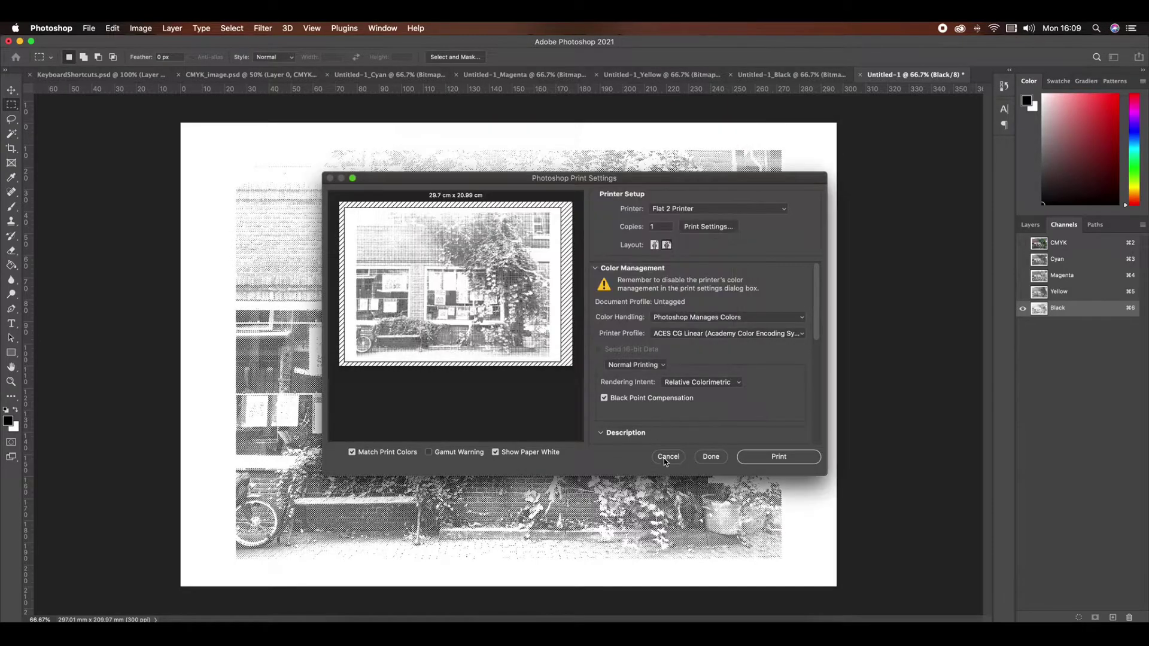
pyautogui.click(669, 456)
# Isolate the Yellow channel, compare it with Black shown and hidden, and restore the visibility of all CMYK channels
pyautogui.click(1023, 292)
pyautogui.click(1023, 309)
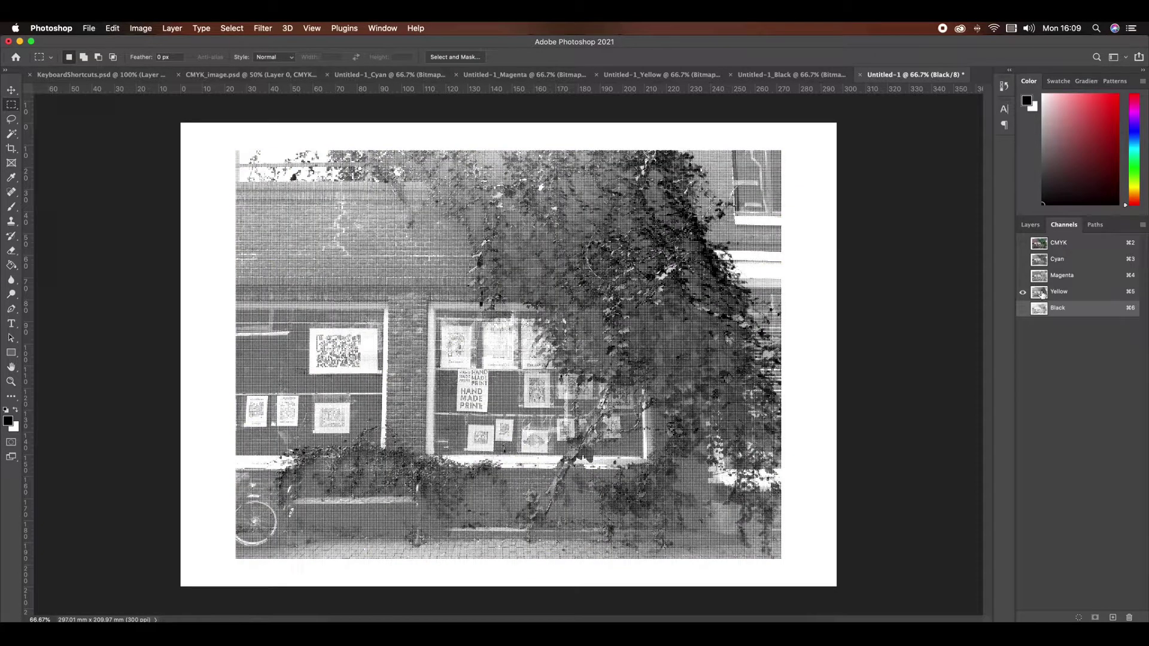
pyautogui.click(1072, 297)
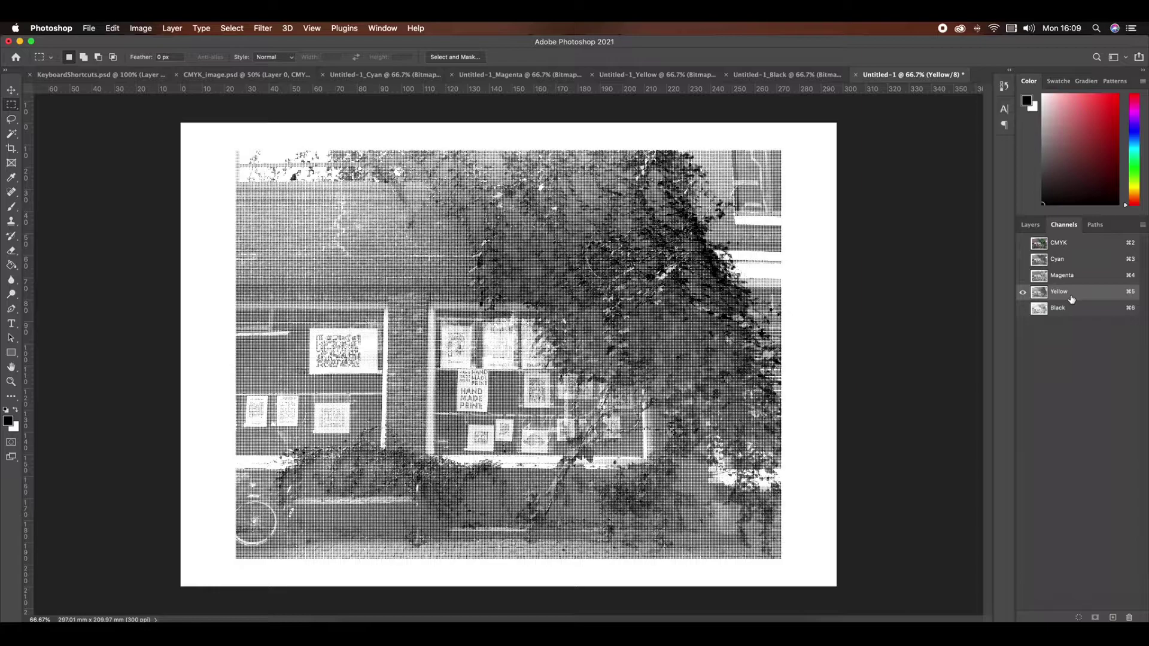
pyautogui.click(1023, 309)
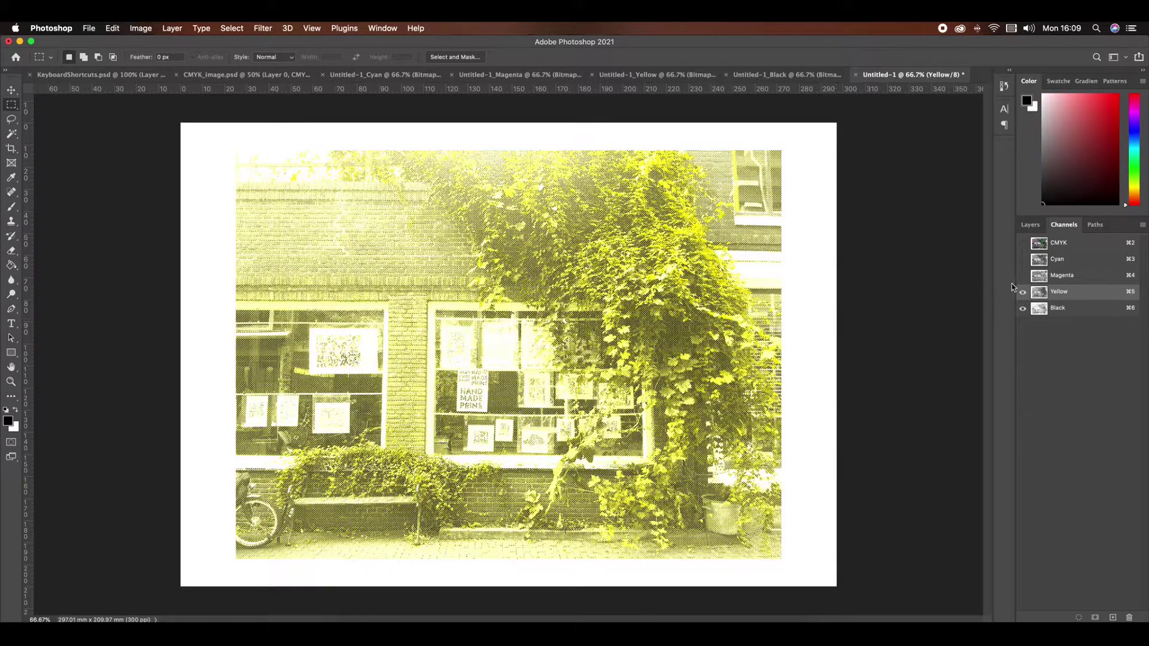
pyautogui.click(1023, 309)
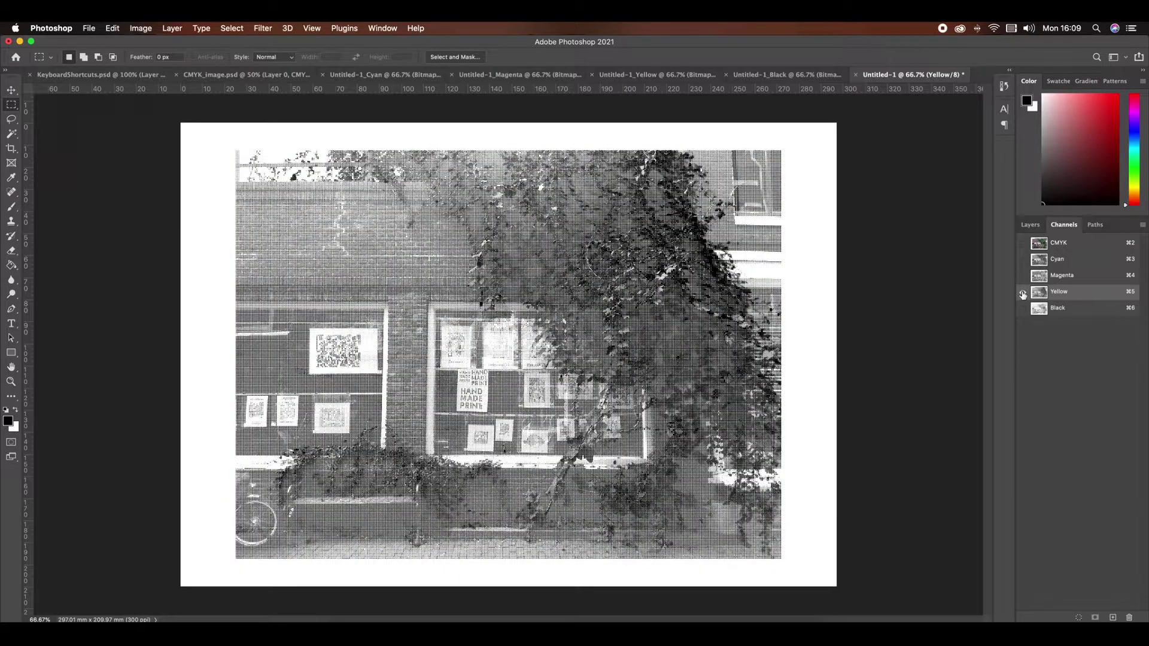
pyautogui.click(1023, 247)
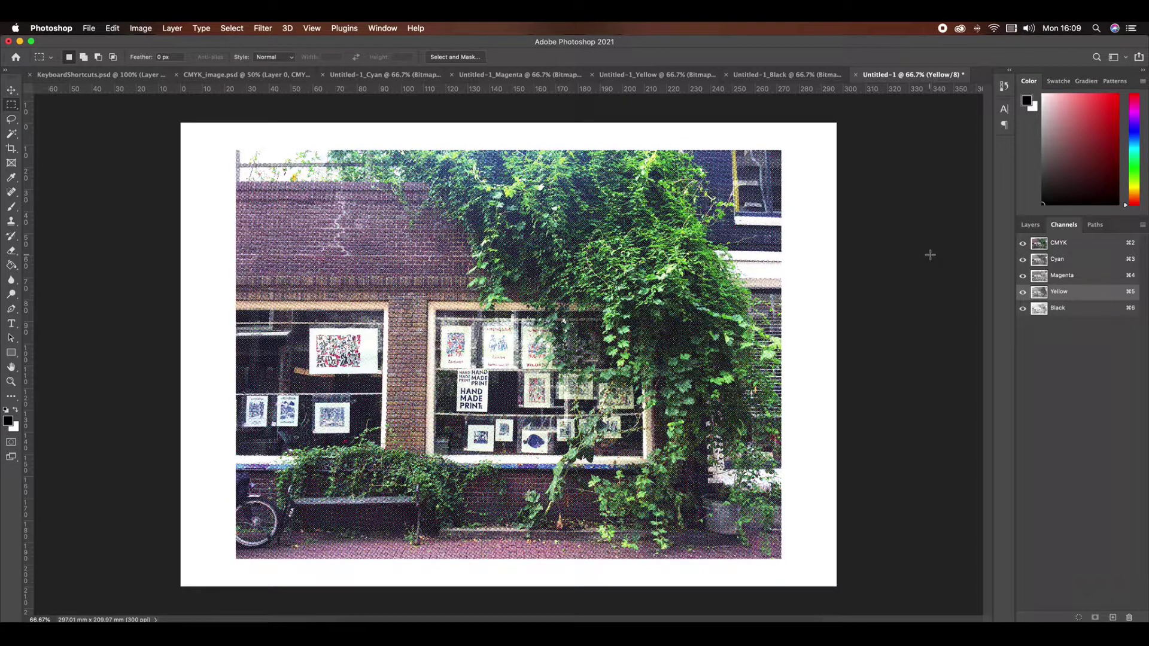